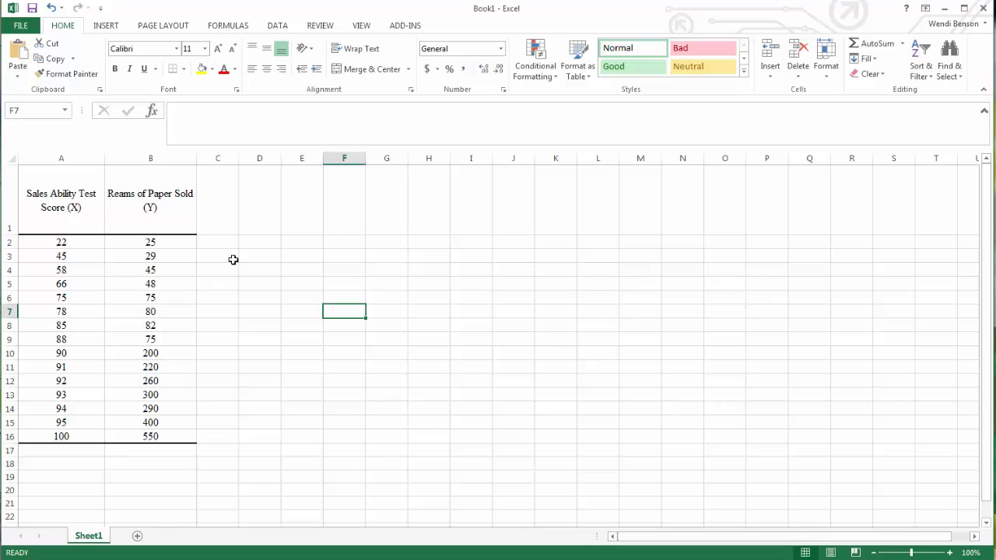
Make the data analysis tools available by enabling the Analysis ToolPak among the Excel add-ins
left_click(278, 28)
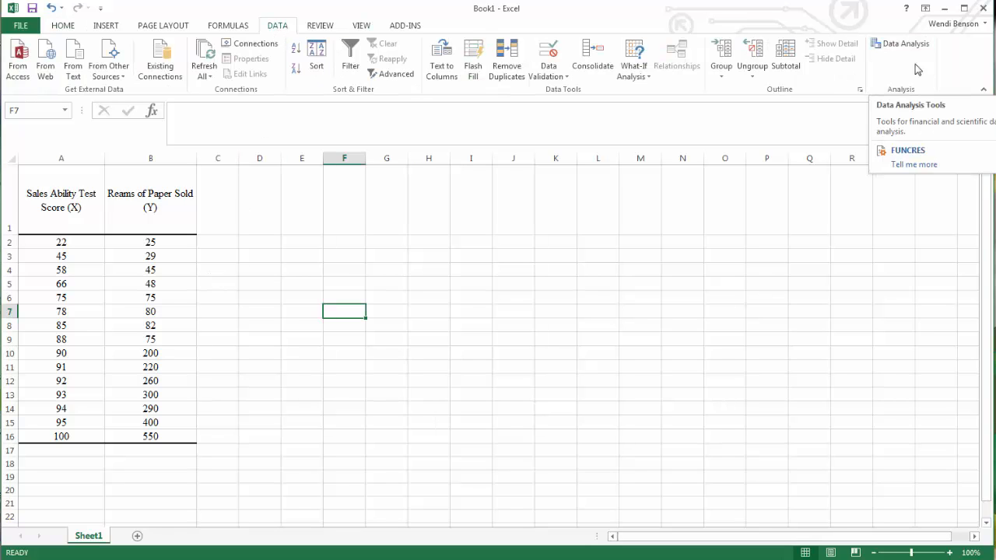
left_click(886, 45)
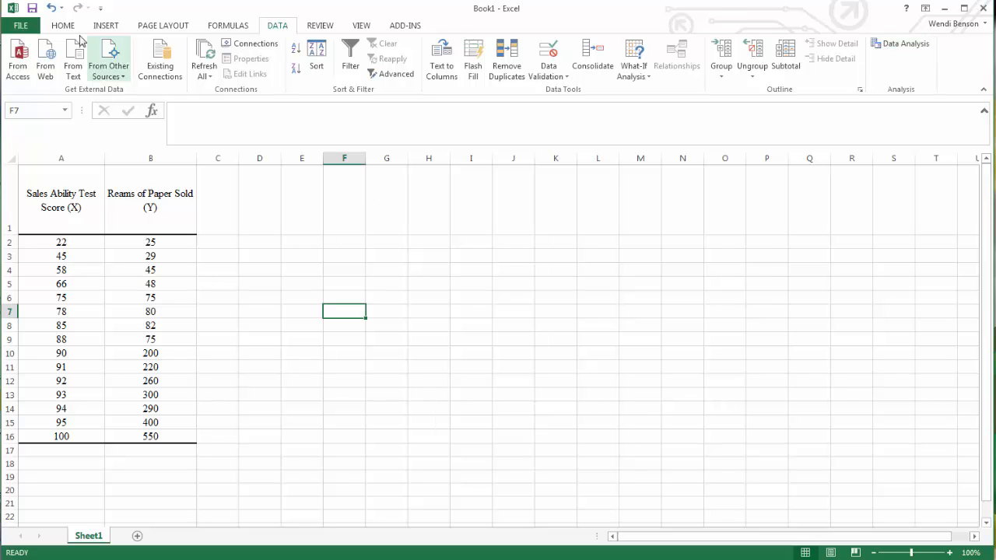
left_click(21, 26)
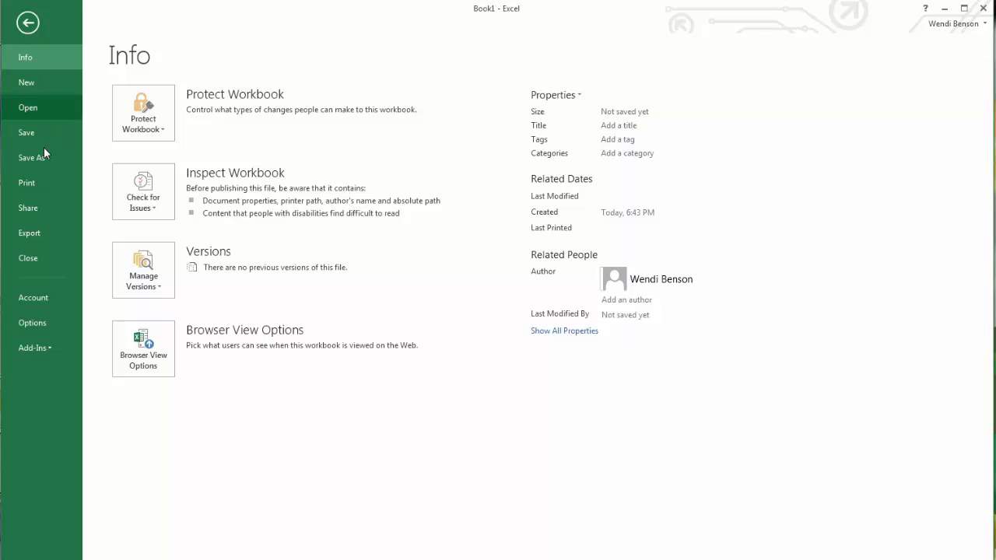
left_click(34, 322)
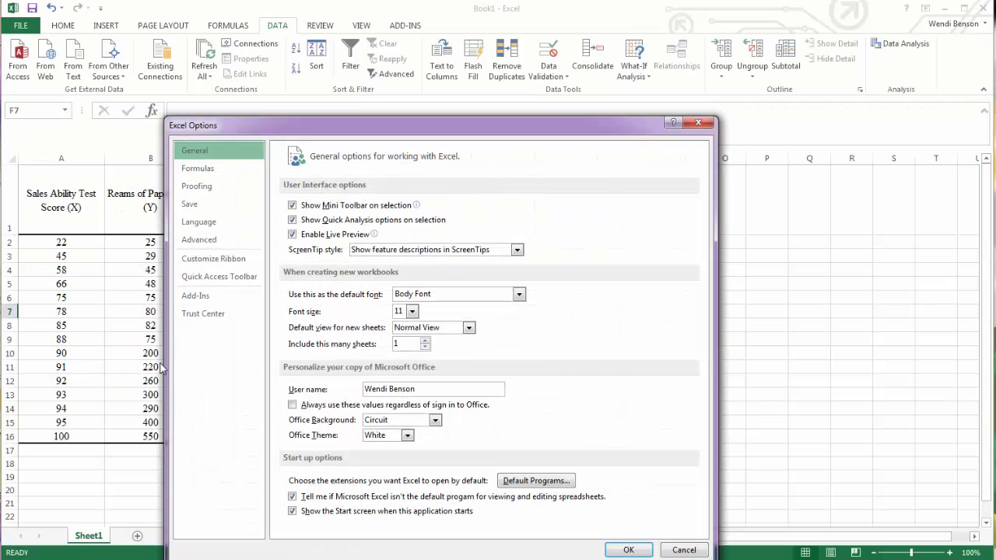
left_click(195, 299)
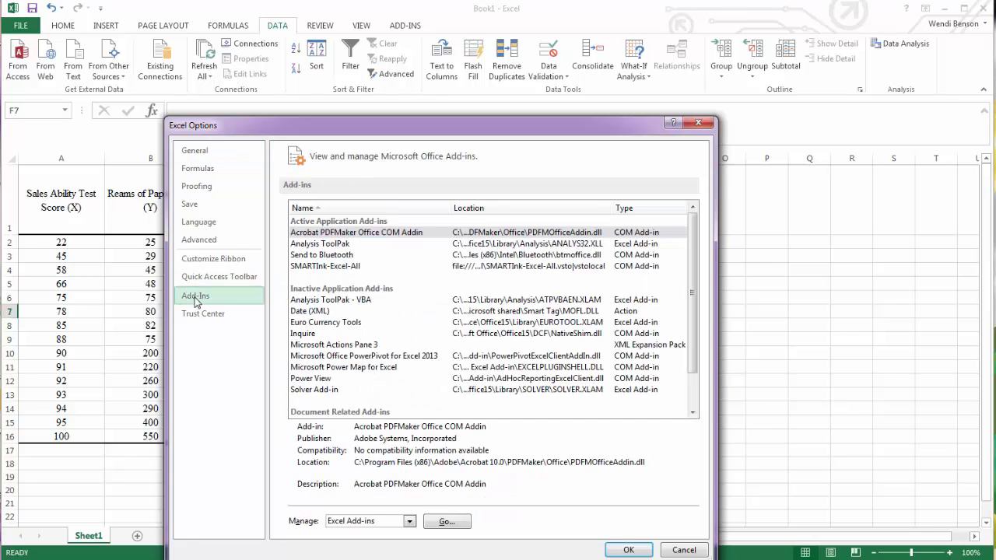
left_click(340, 244)
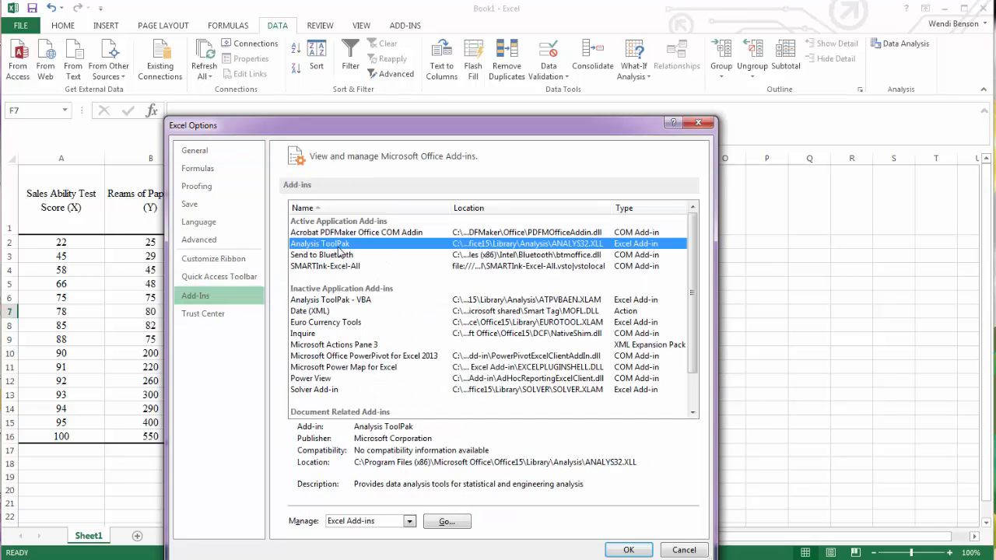
left_click(449, 524)
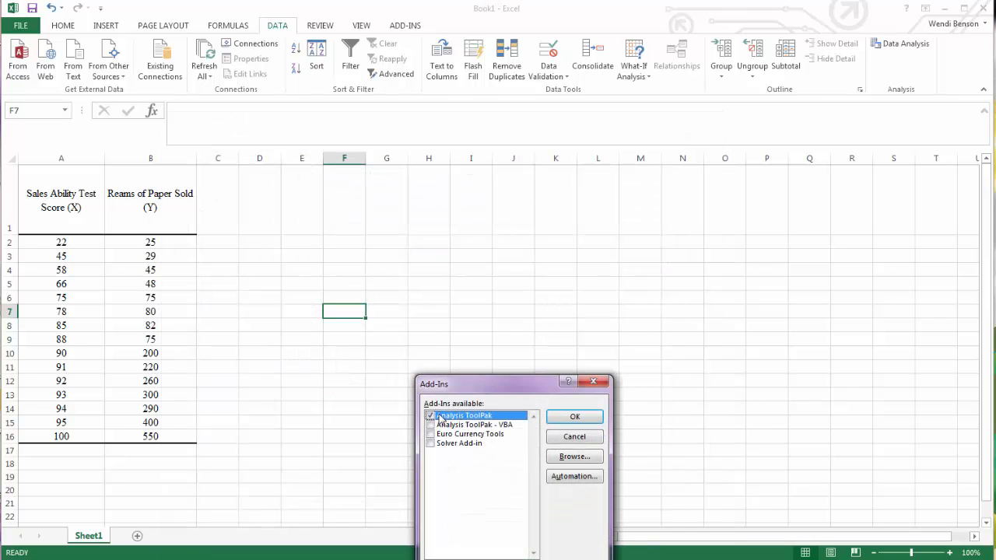
left_click(562, 417)
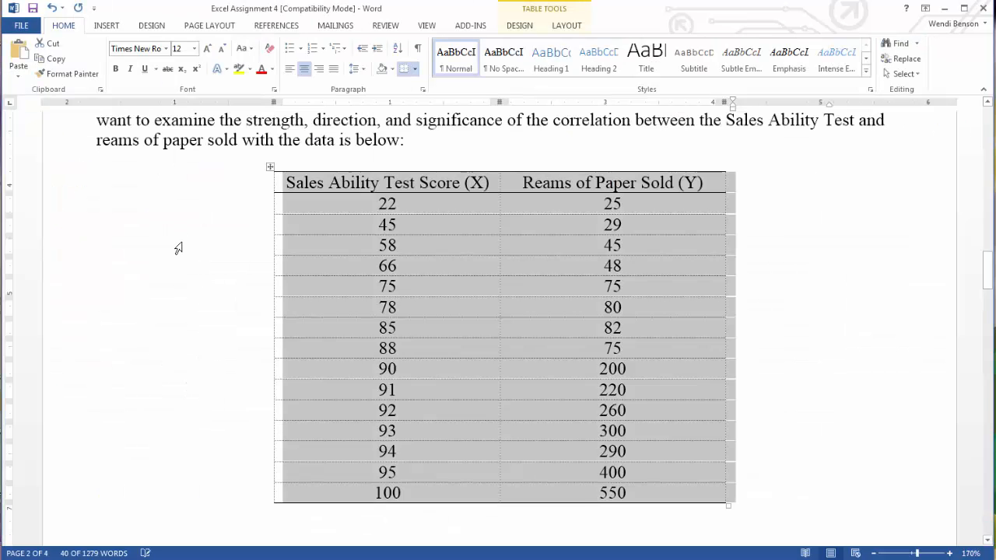
Check the scatterplot task in the Word assignment, then return to Excel and insert a markers-only scatter chart of A1:B16
scroll(233, 342, "down", 5)
scroll(259, 355, "down", 5)
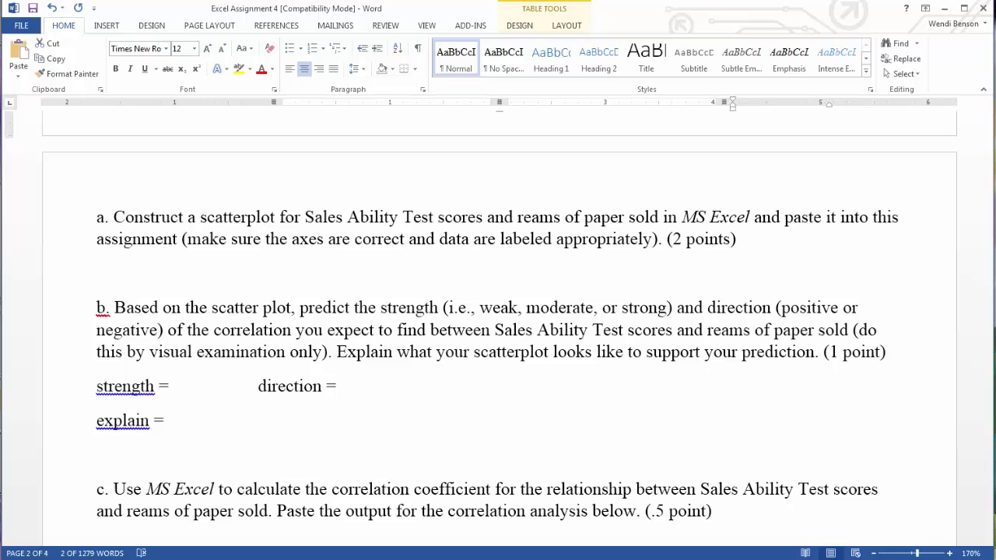
key("alt+Tab")
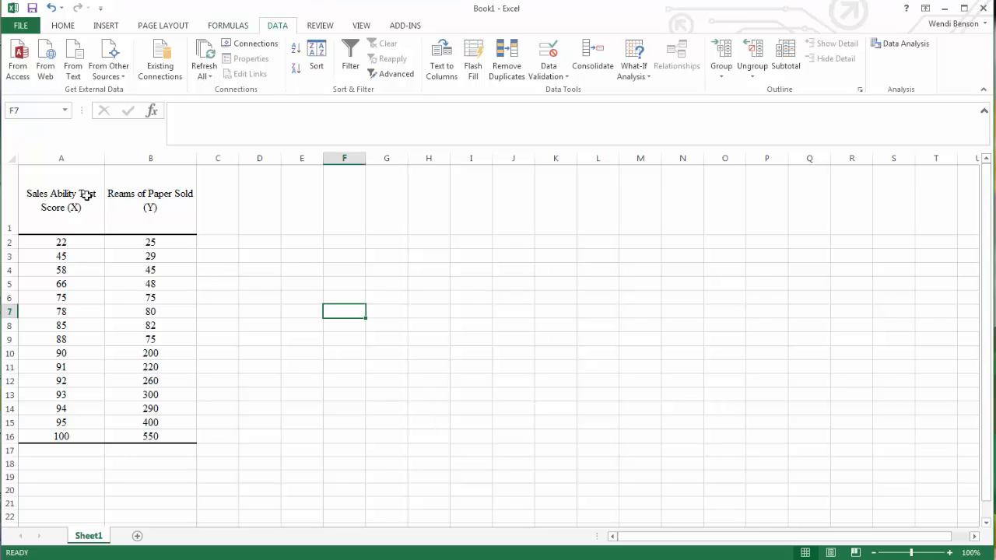
left_click_drag(82, 194, 147, 435)
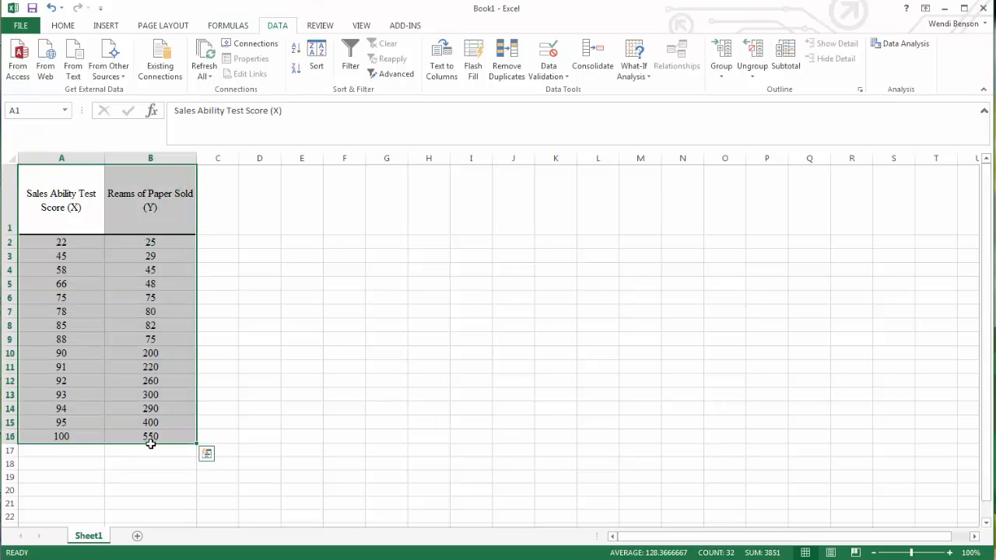
left_click(106, 26)
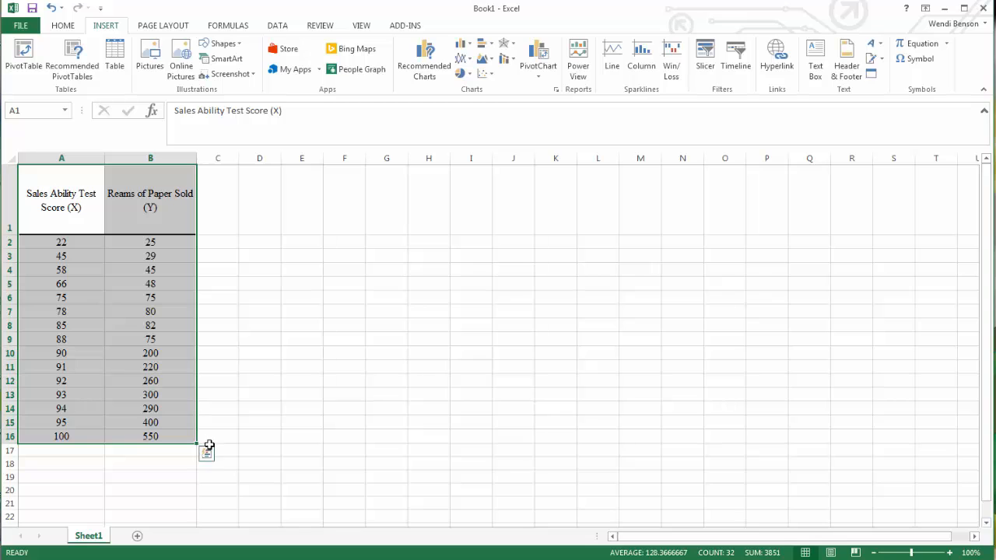
left_click(207, 455)
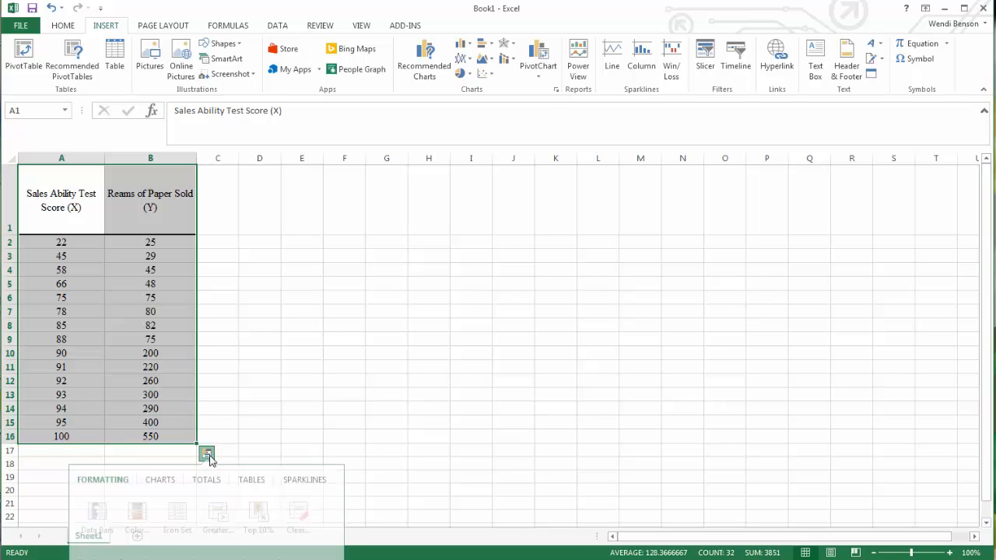
left_click(165, 482)
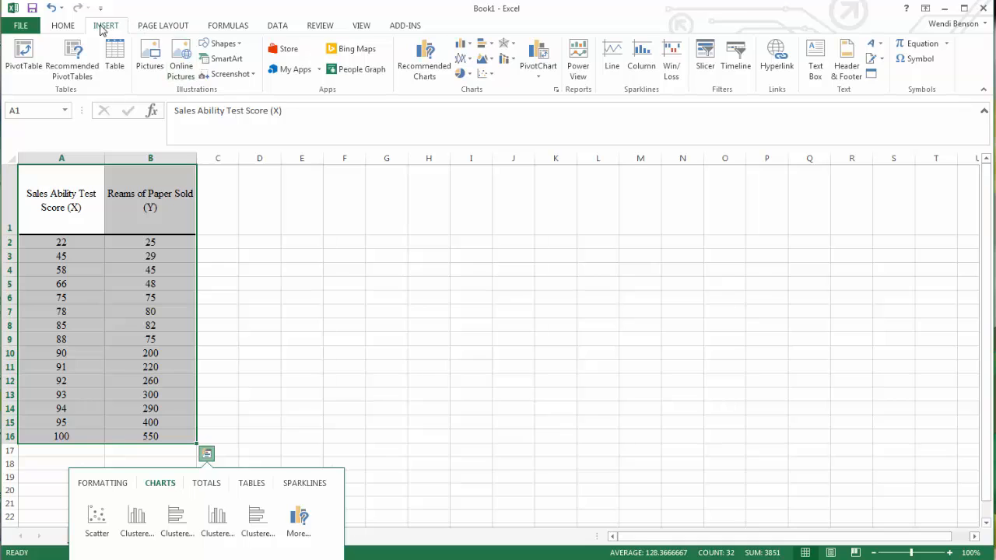
left_click(484, 74)
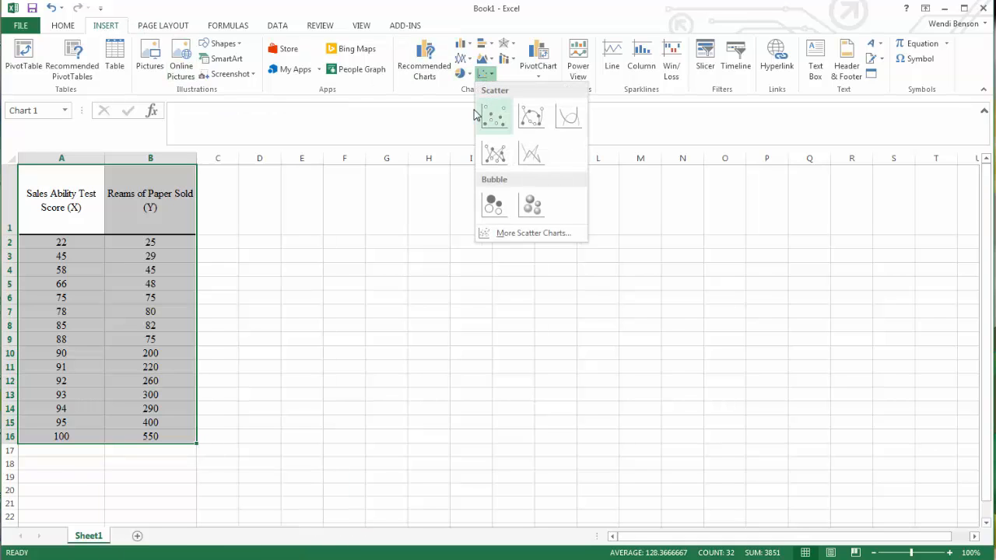
left_click(464, 108)
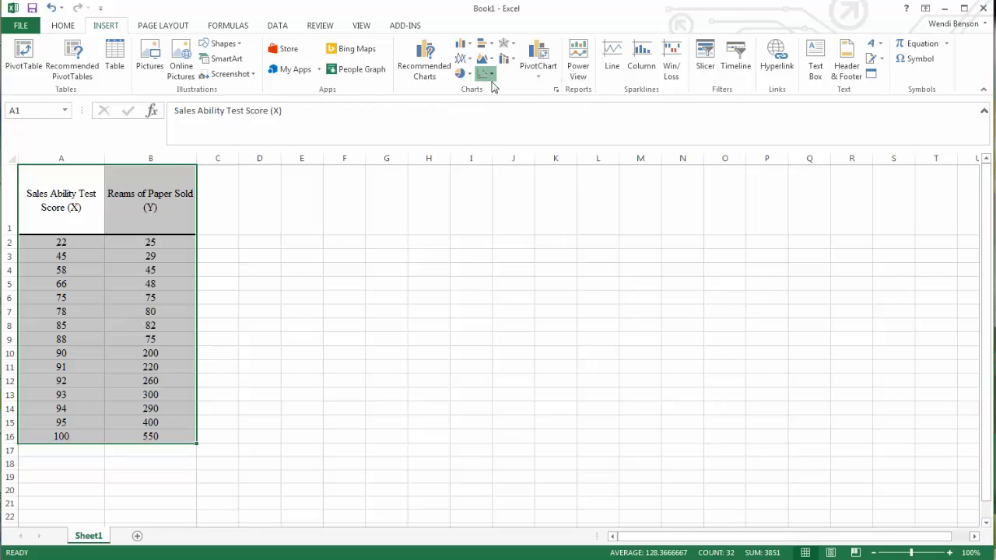
left_click(483, 73)
left_click(491, 116)
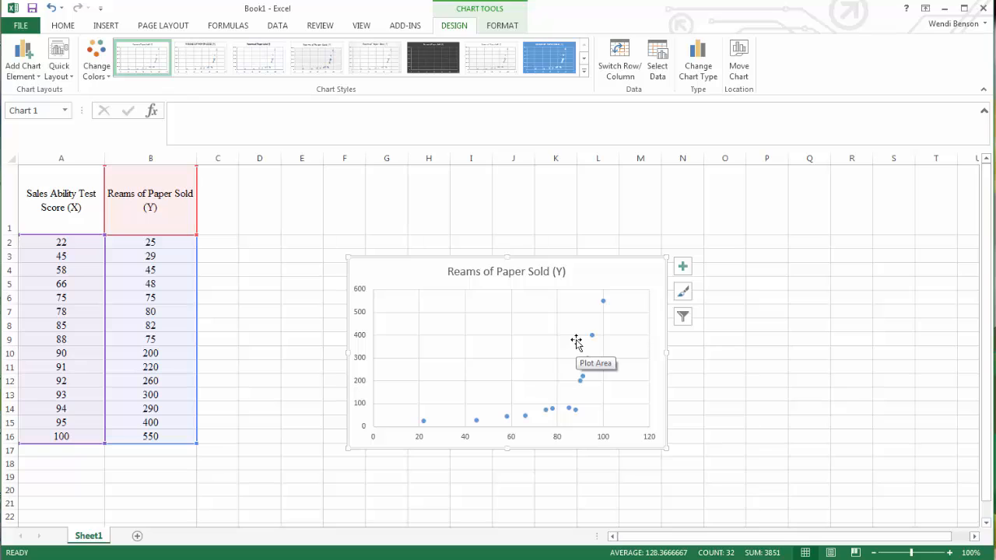
Delete the scatter chart's title and add primary horizontal and primary vertical axis titles
left_click(527, 274)
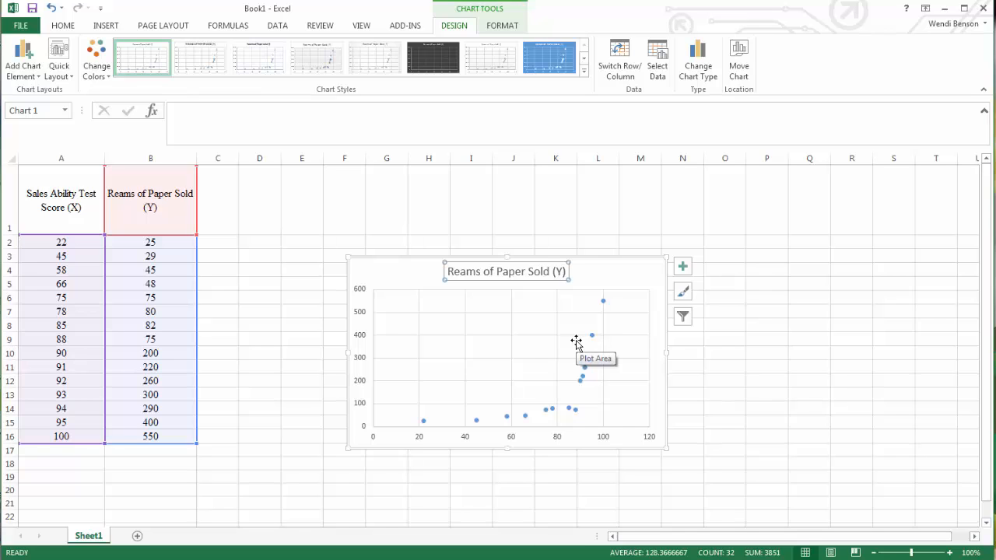
key("Delete")
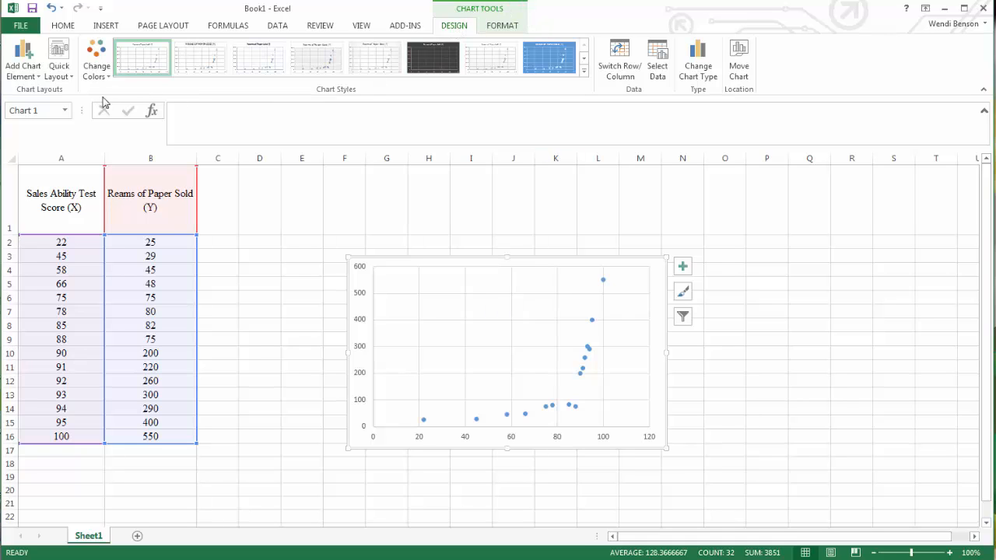
left_click(31, 79)
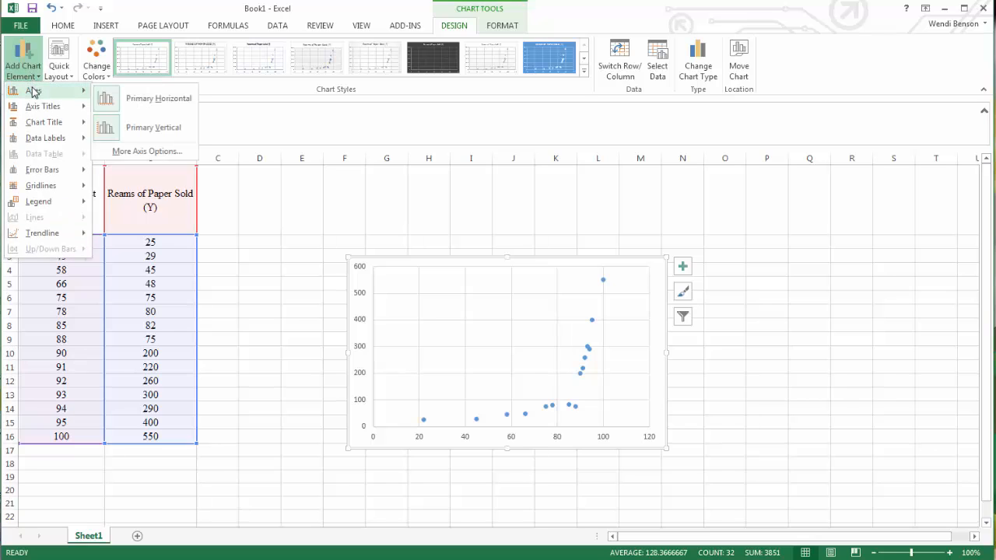
mouse_move(33, 106)
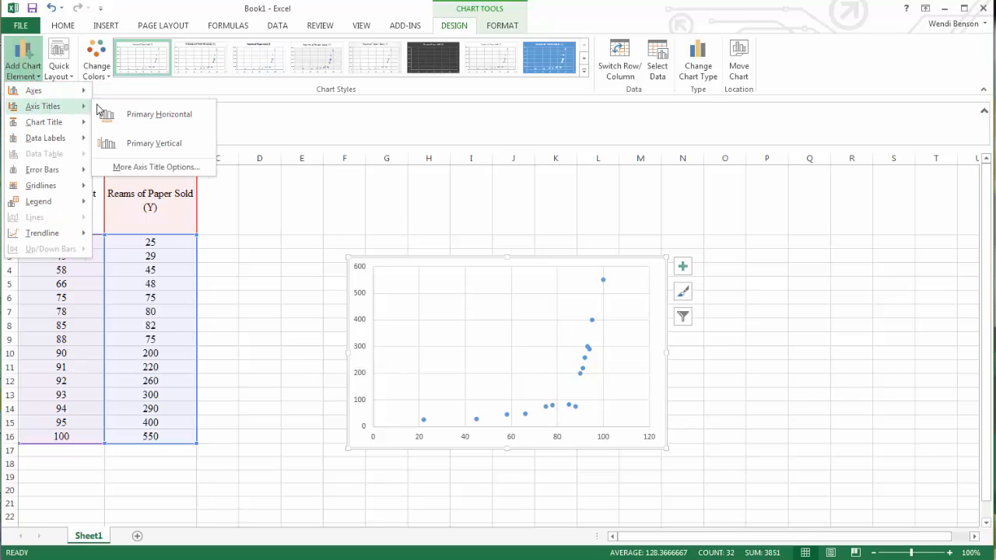
left_click(141, 116)
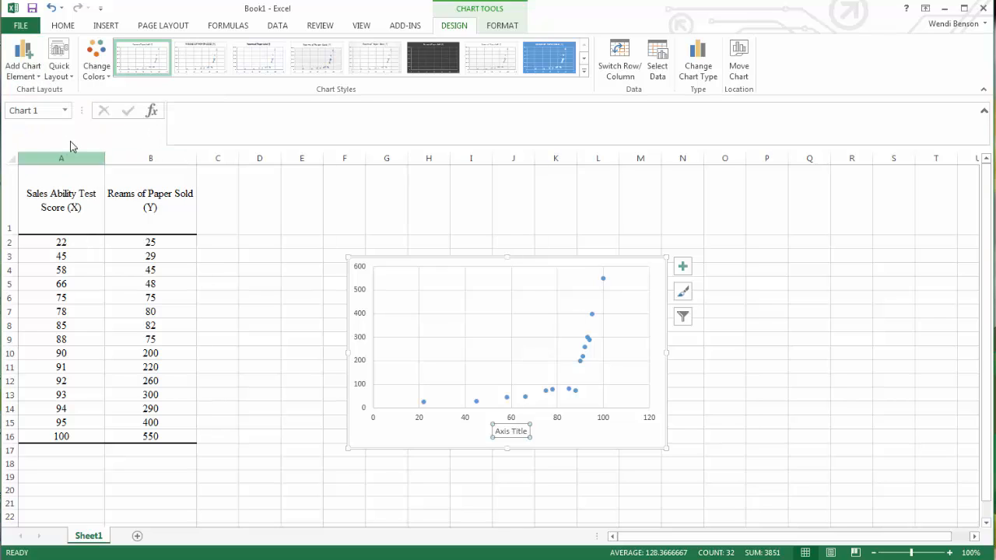
left_click(36, 72)
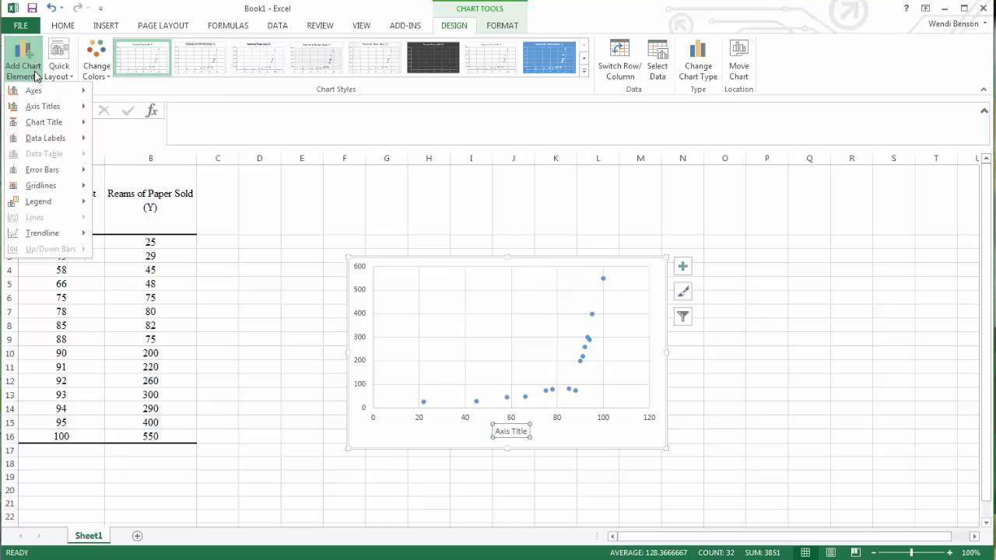
mouse_move(33, 105)
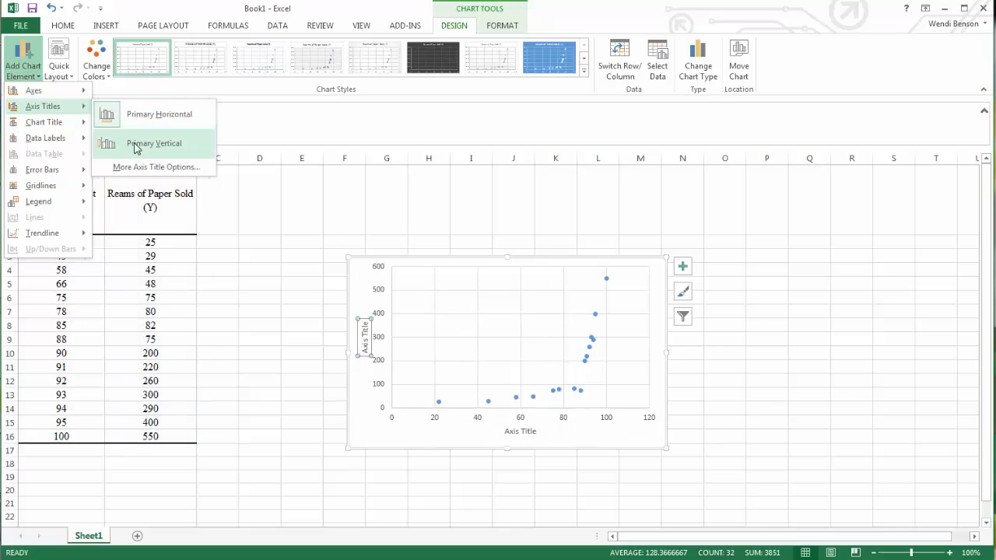
left_click(135, 145)
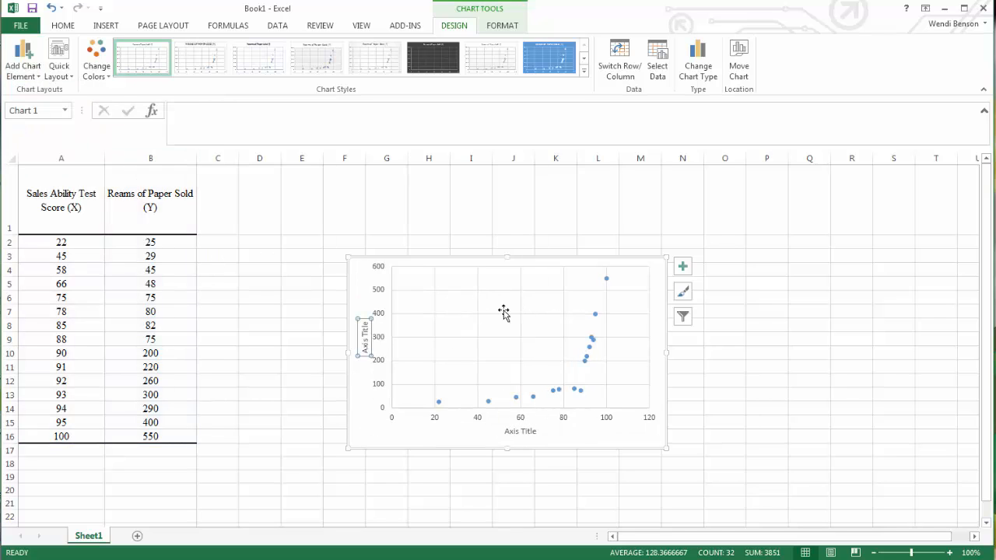
Remove the primary major horizontal and primary major vertical gridlines from the scatter chart
left_click(31, 78)
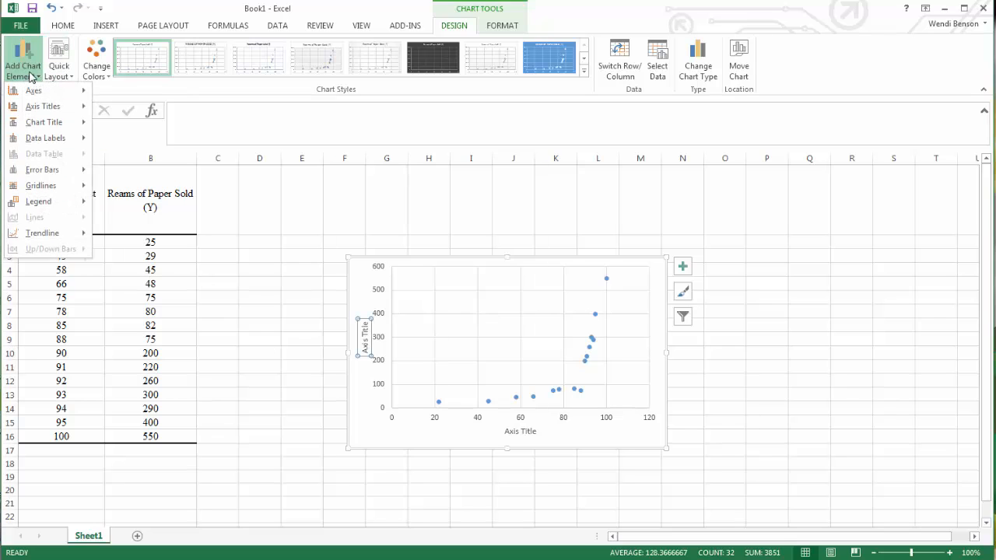
mouse_move(53, 191)
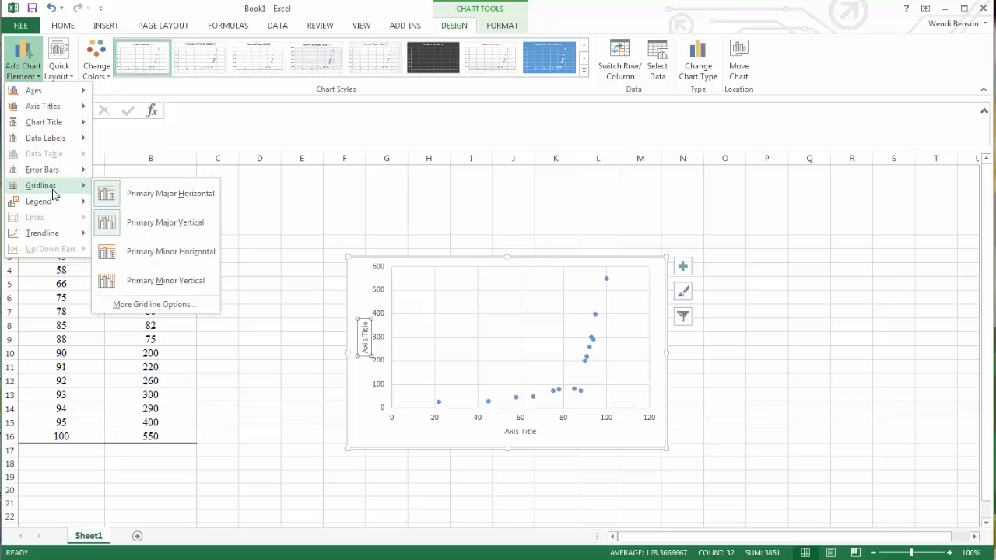
left_click(132, 200)
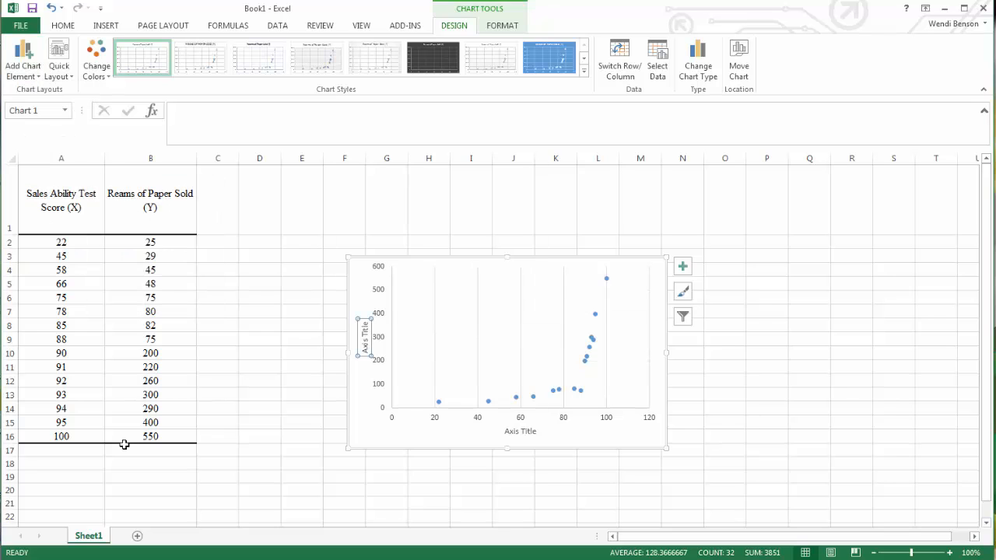
left_click(34, 75)
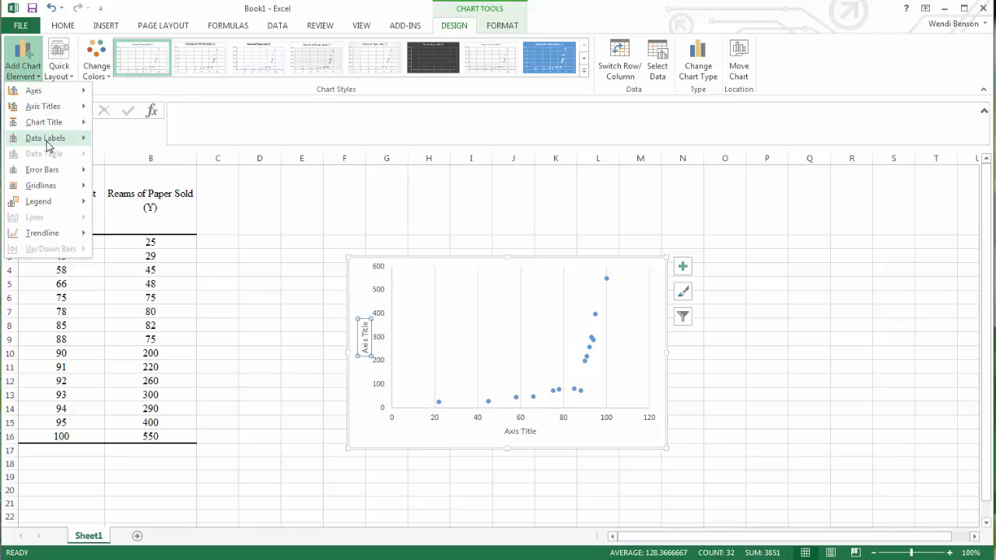
mouse_move(56, 190)
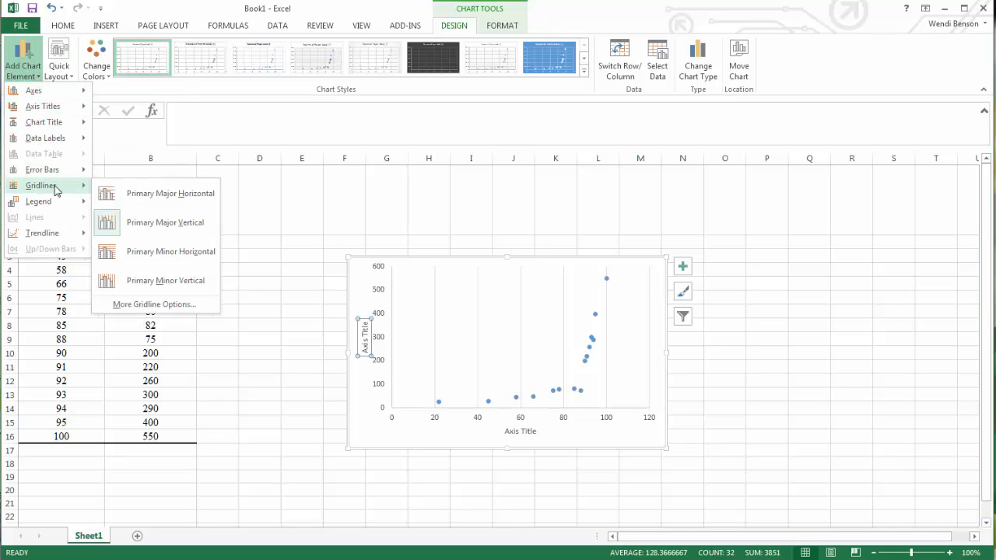
left_click(150, 234)
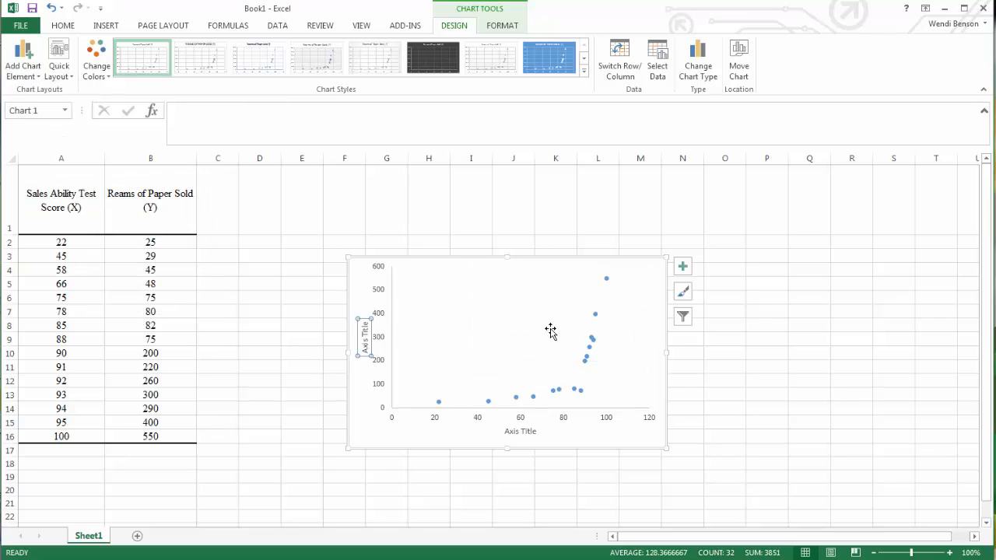
Replace the horizontal axis title's placeholder text with "Sales Ability Test Score"
left_click(512, 432)
left_click_drag(506, 431, 538, 431)
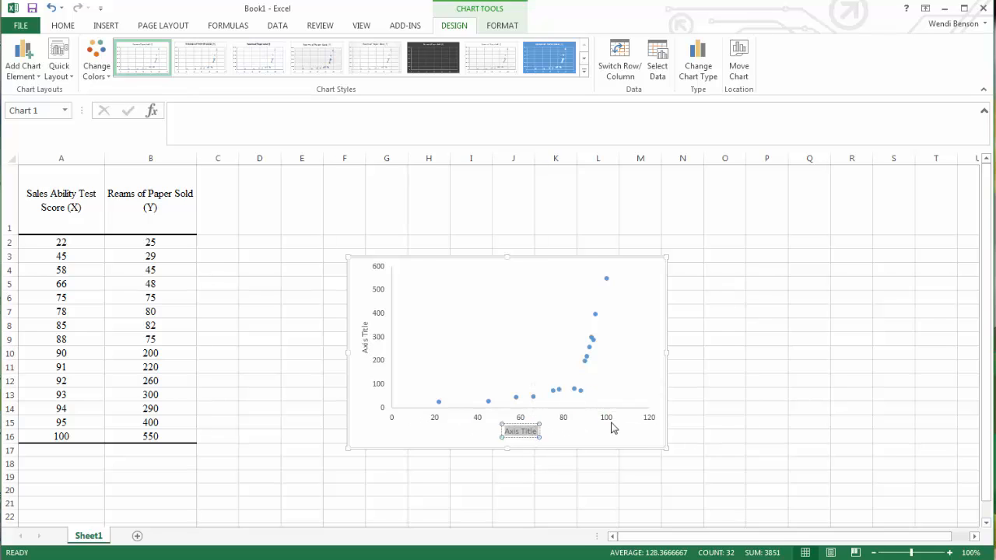
type("Sales")
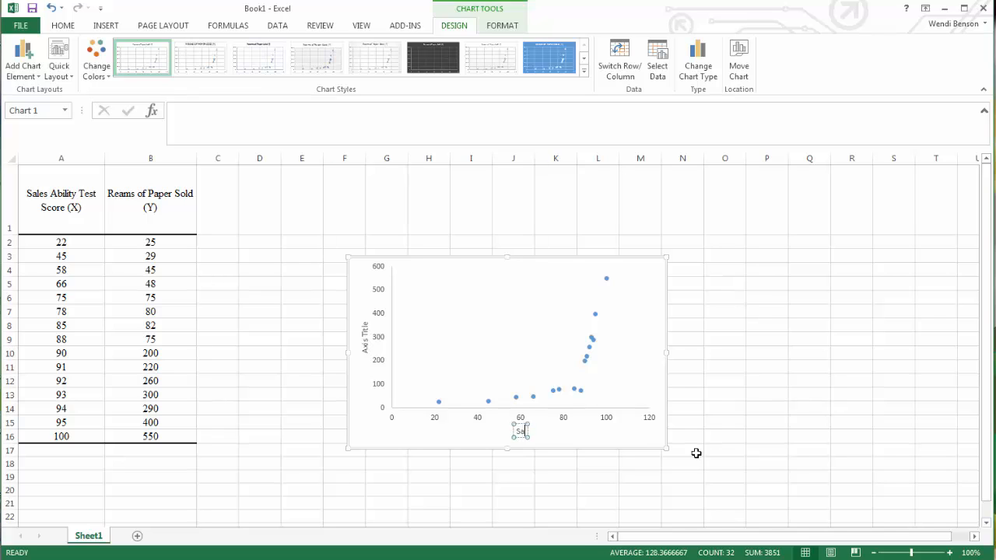
type(" Ability Test Score")
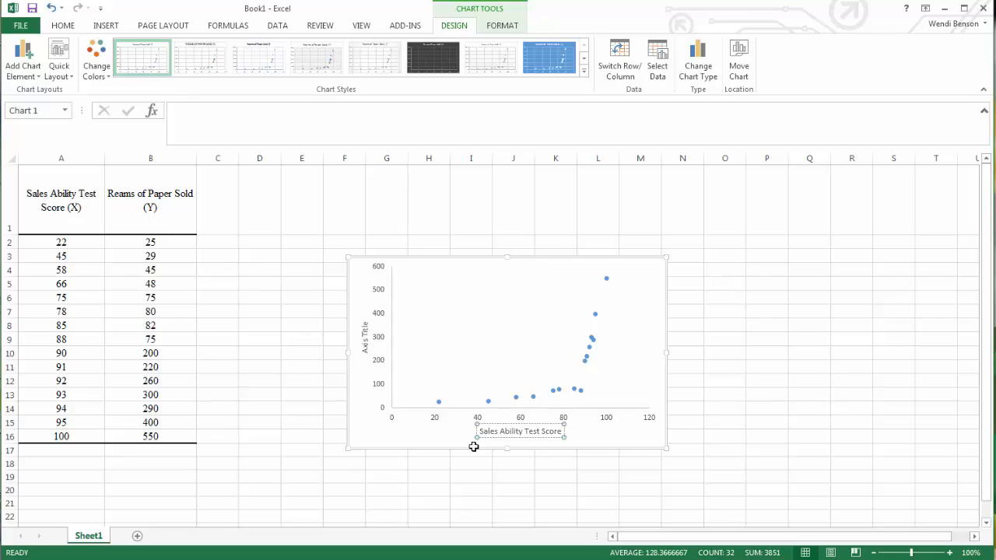
Replace the vertical axis title's placeholder text with "Reams of Paper Sold"
left_click(367, 336)
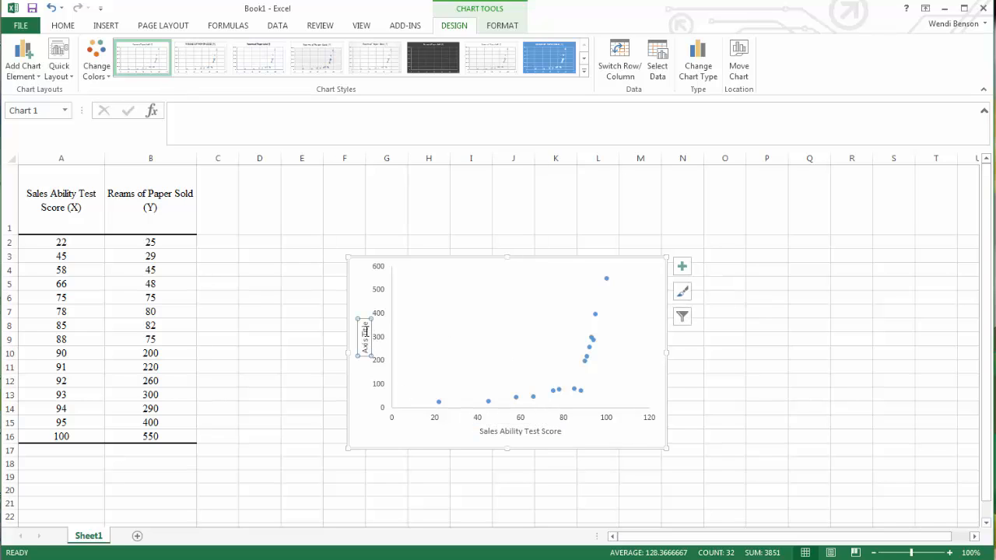
left_click_drag(367, 323, 371, 347)
type("Re")
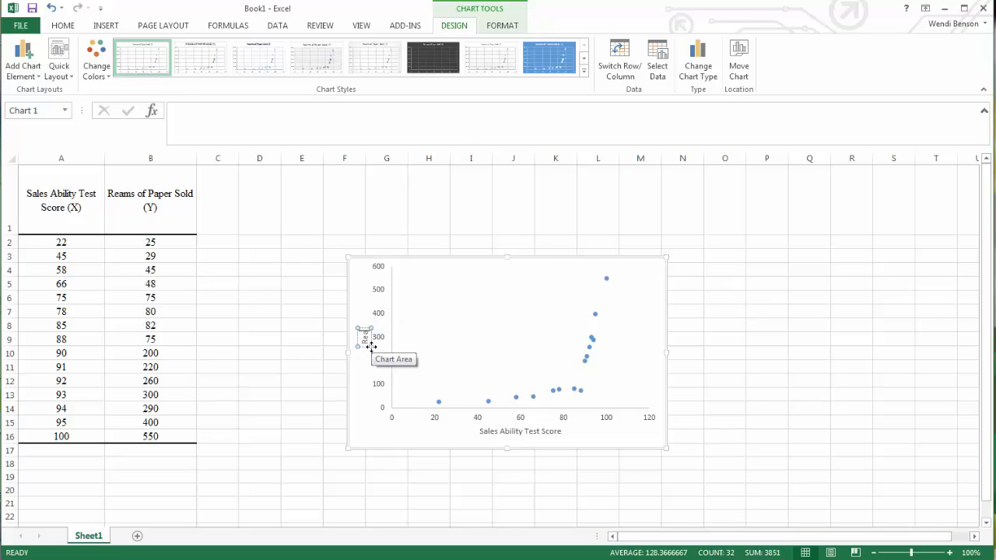
type("ams of Paper Sold")
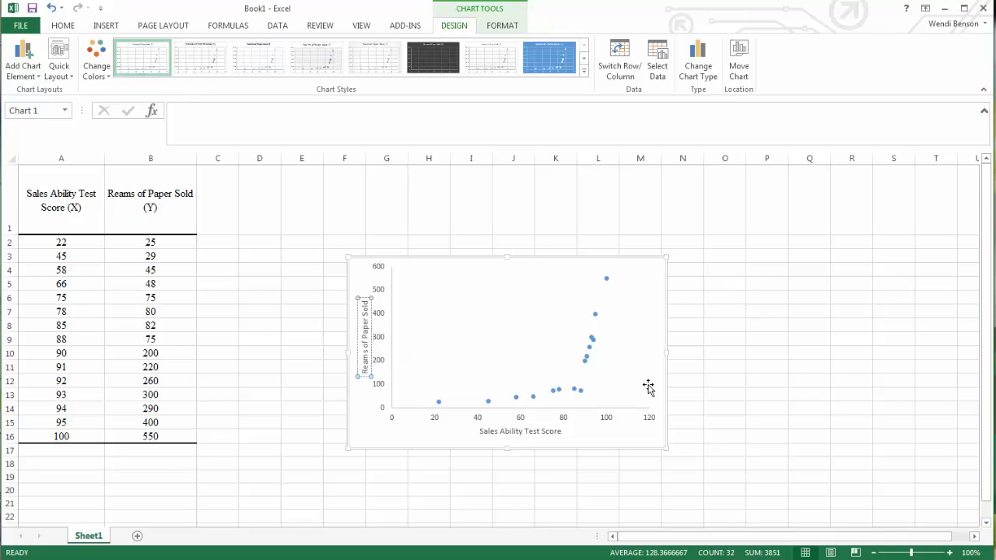
left_click(735, 386)
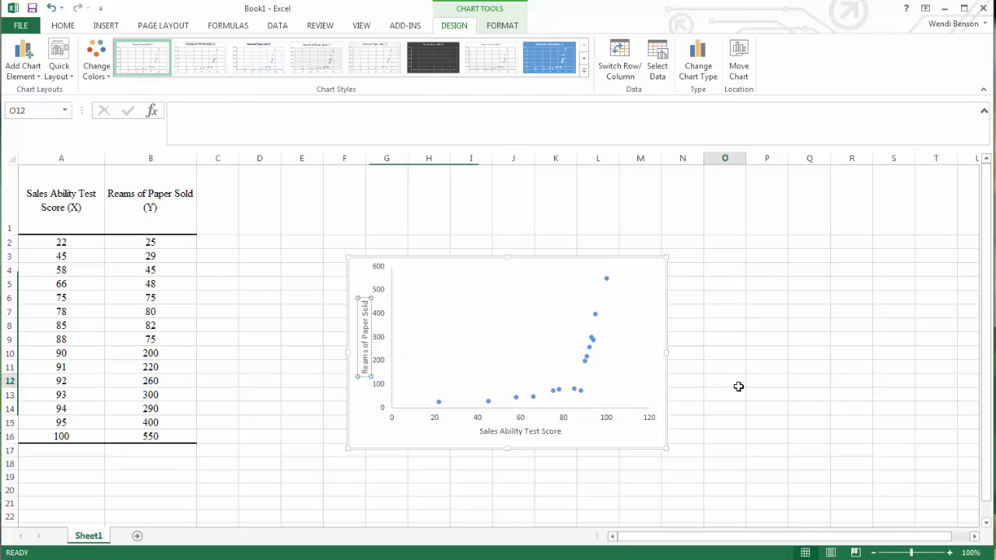
Copy the scatter chart and paste it as a Picture (JPEG) on the blank line under question a in the Word assignment
left_click(535, 337)
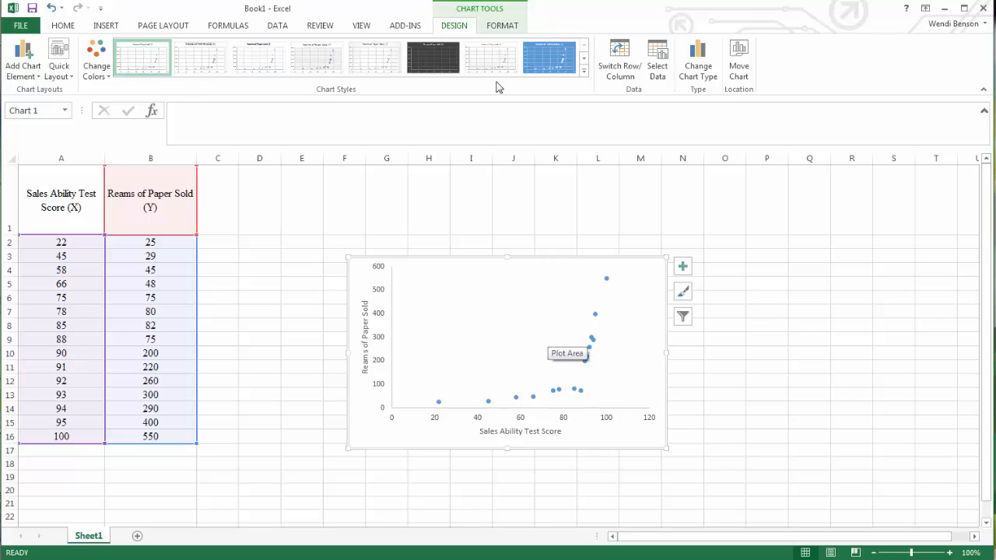
left_click(104, 72)
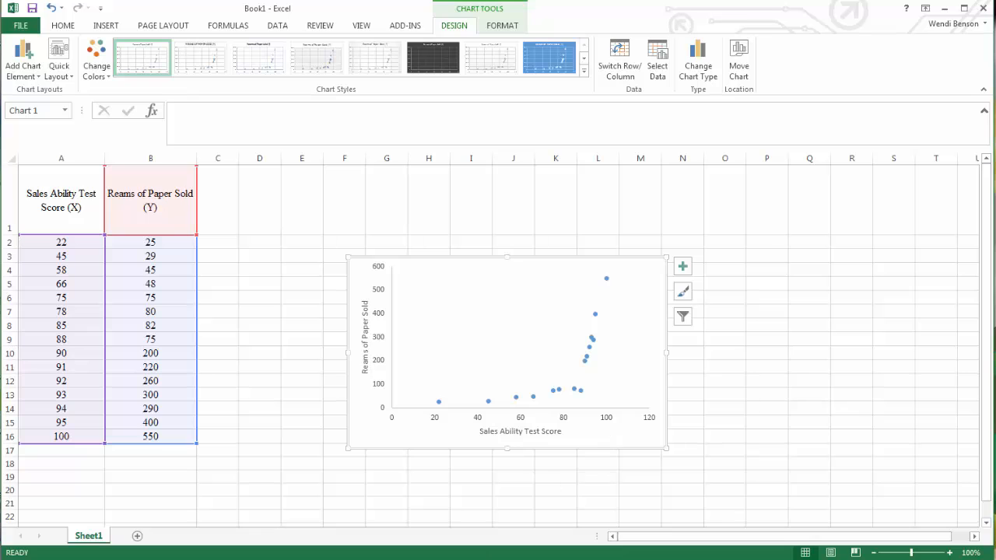
key("alt+Tab")
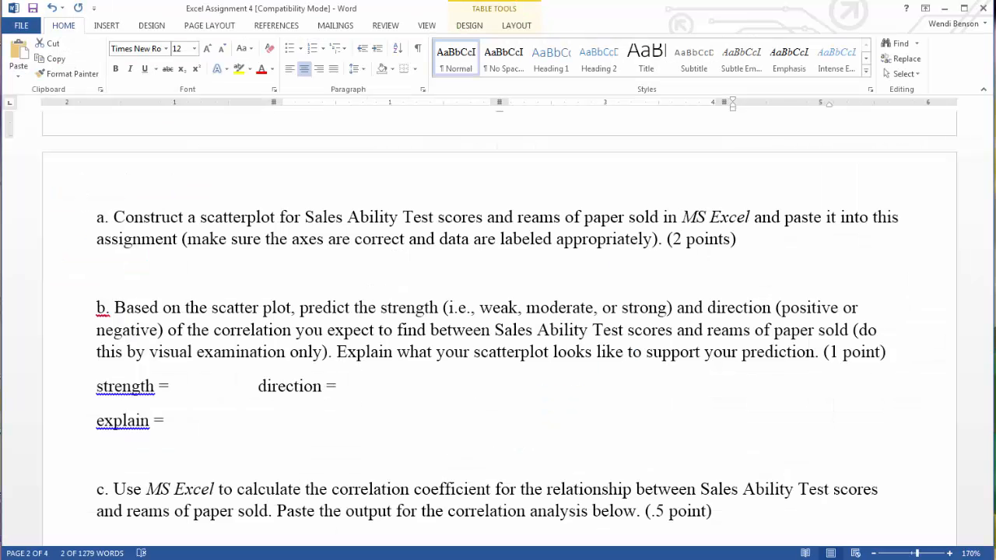
left_click(164, 274)
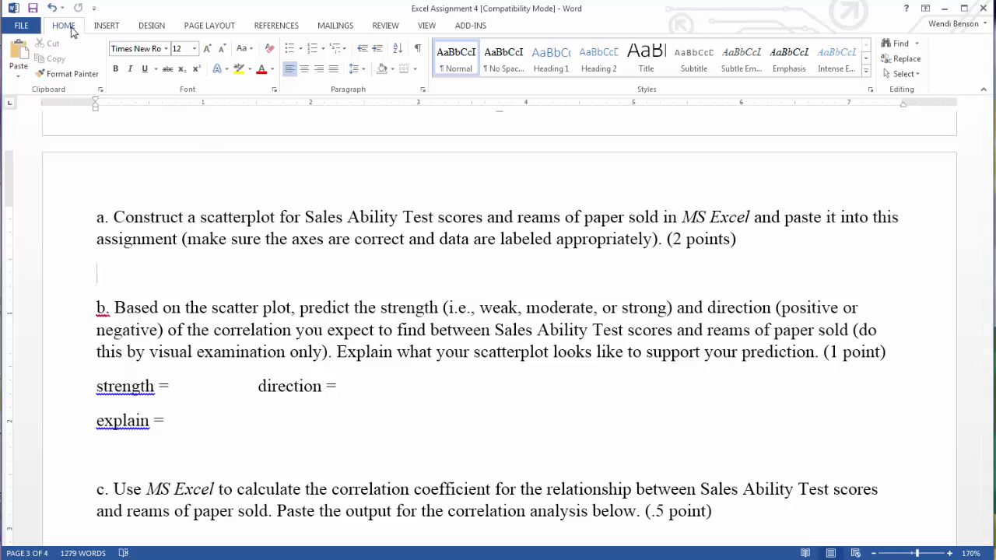
left_click(24, 81)
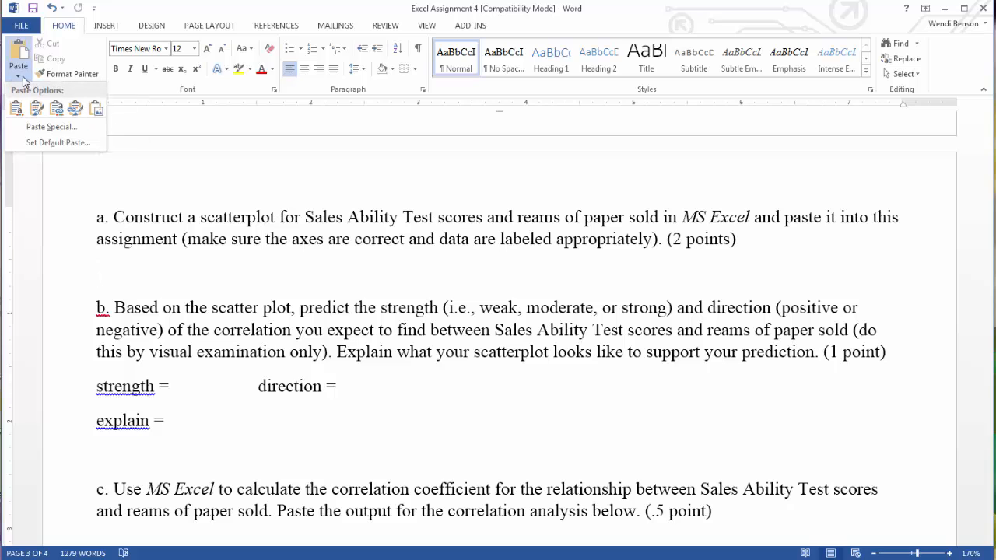
left_click(34, 131)
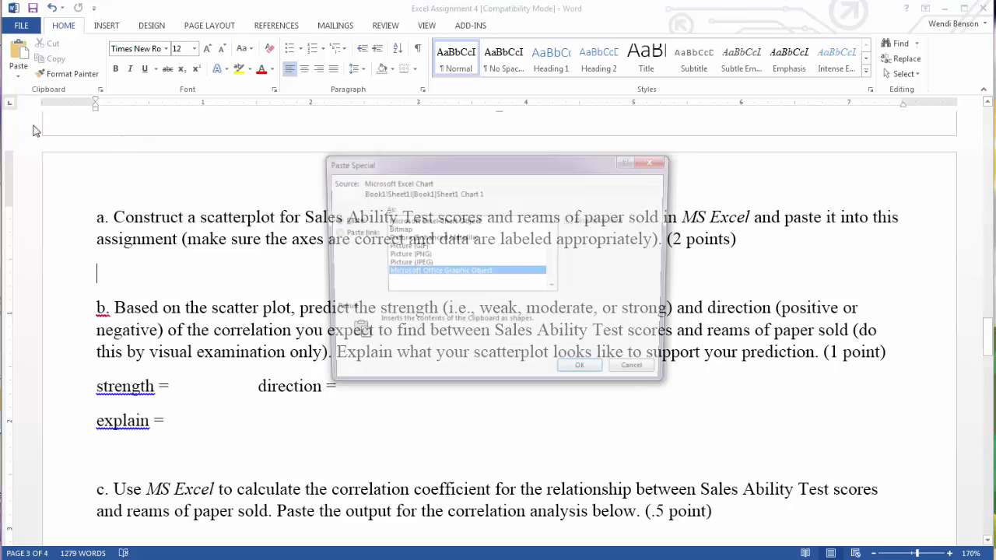
left_click(422, 263)
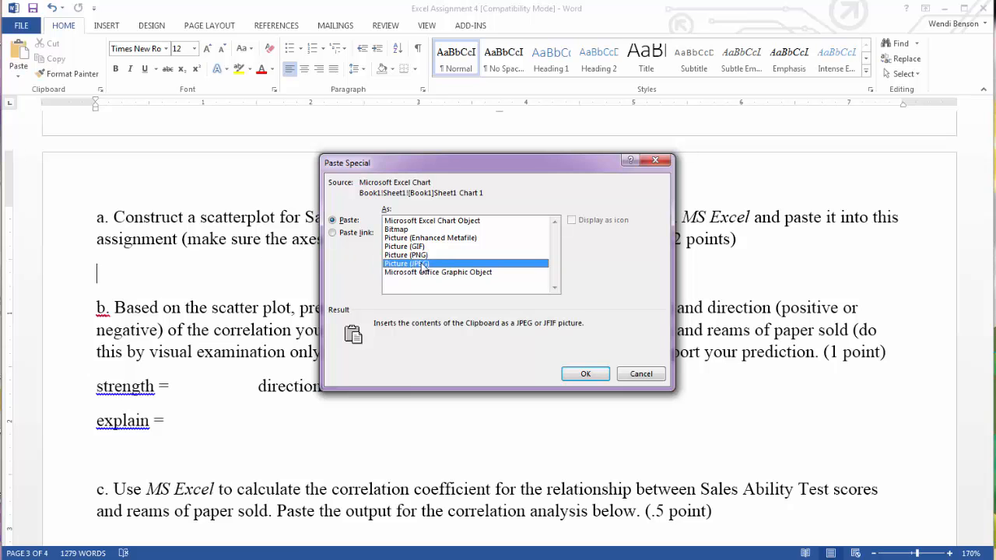
left_click(585, 373)
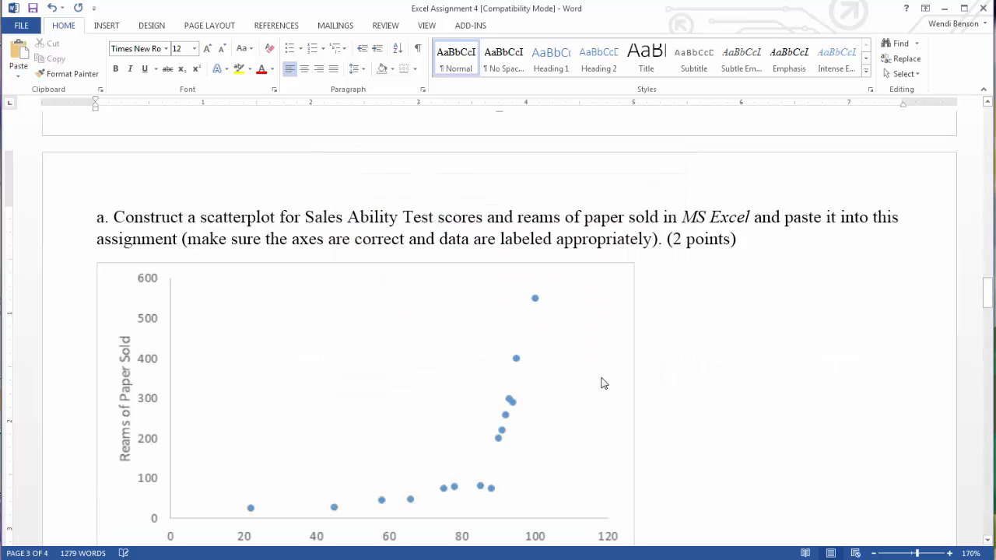
Shrink the pasted scatterplot picture proportionally to about 2.5 inches wide
scroll(665, 395, "down", 3)
left_click(626, 343)
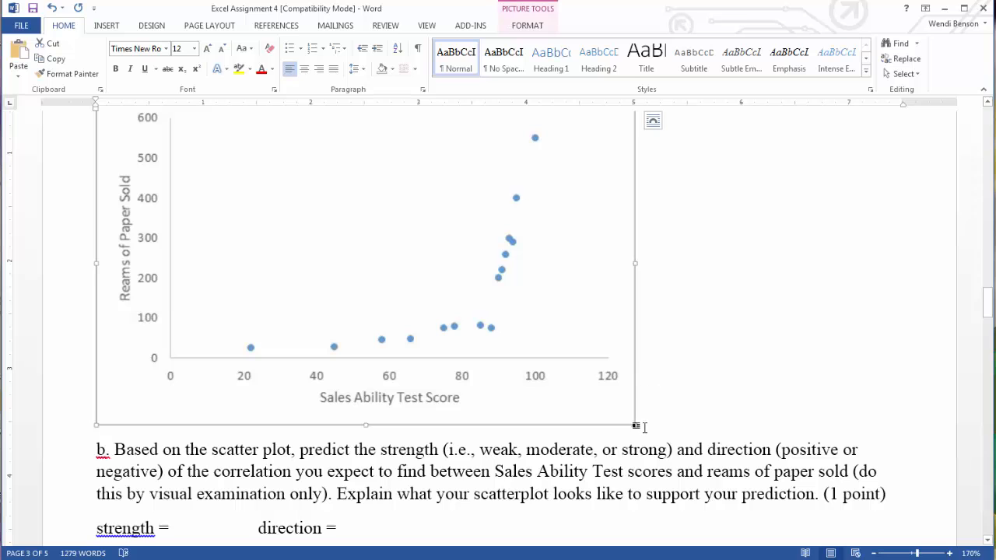
left_click_drag(630, 424, 371, 280)
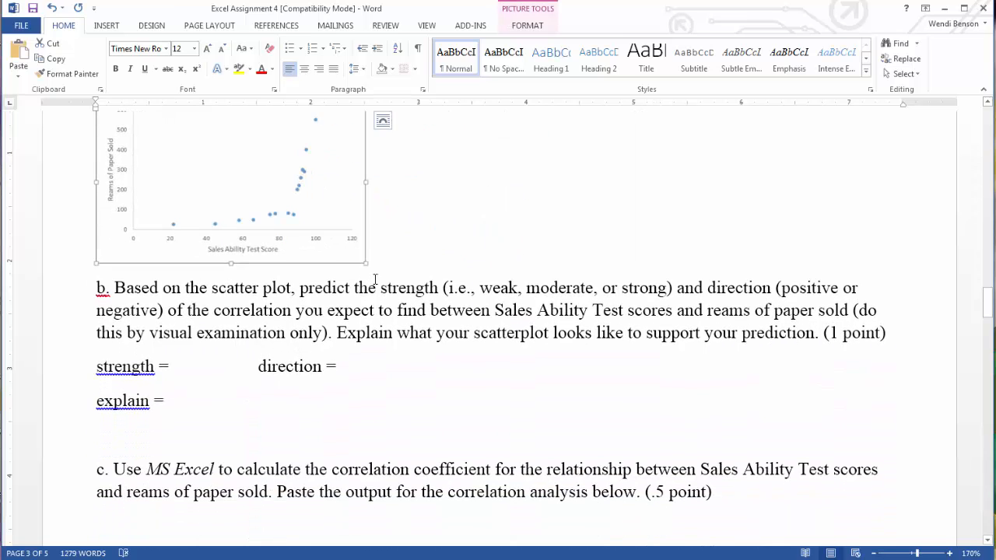
scroll(397, 338, "down", 2)
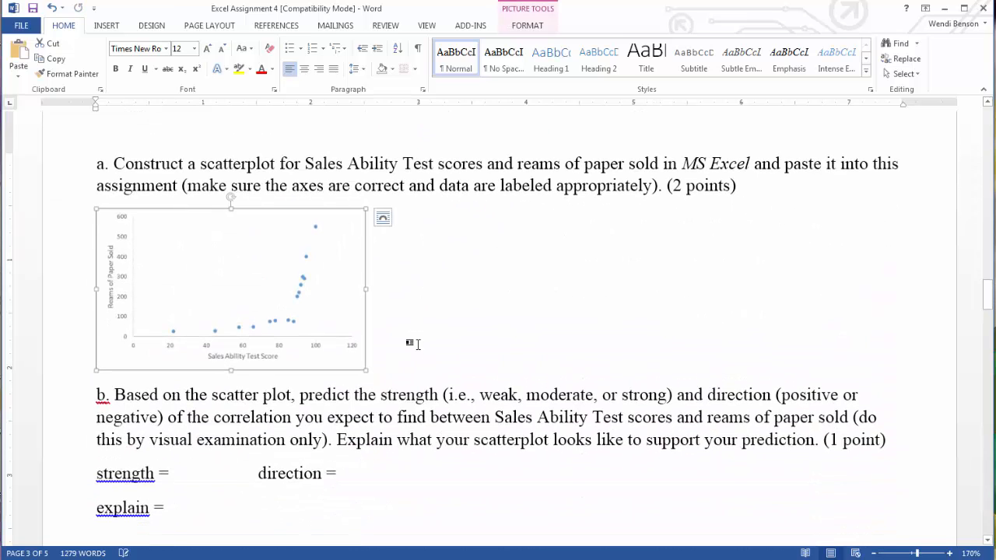
left_click(577, 233)
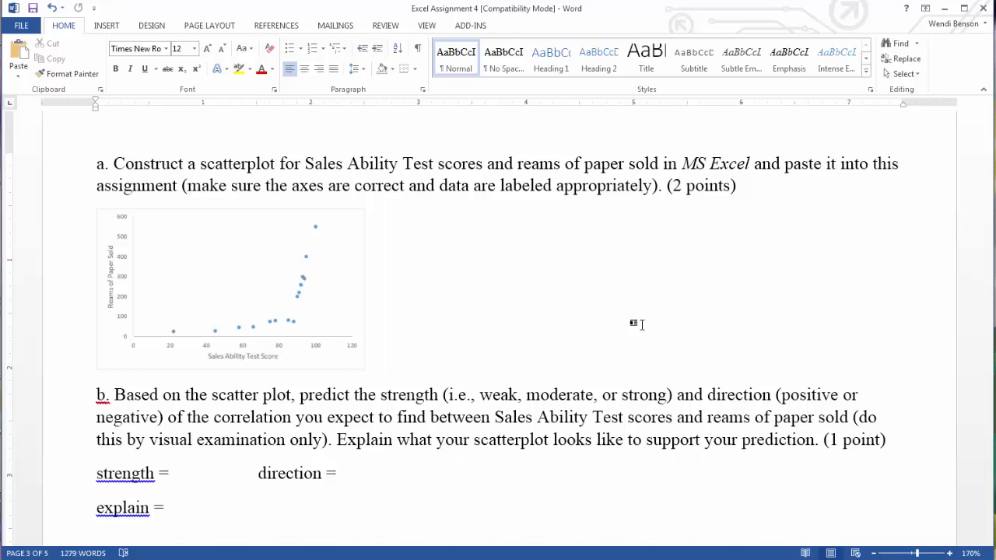
Check question c in the assignment, then switch back to Excel and open the Correlation data analysis tool
scroll(636, 324, "down", 5)
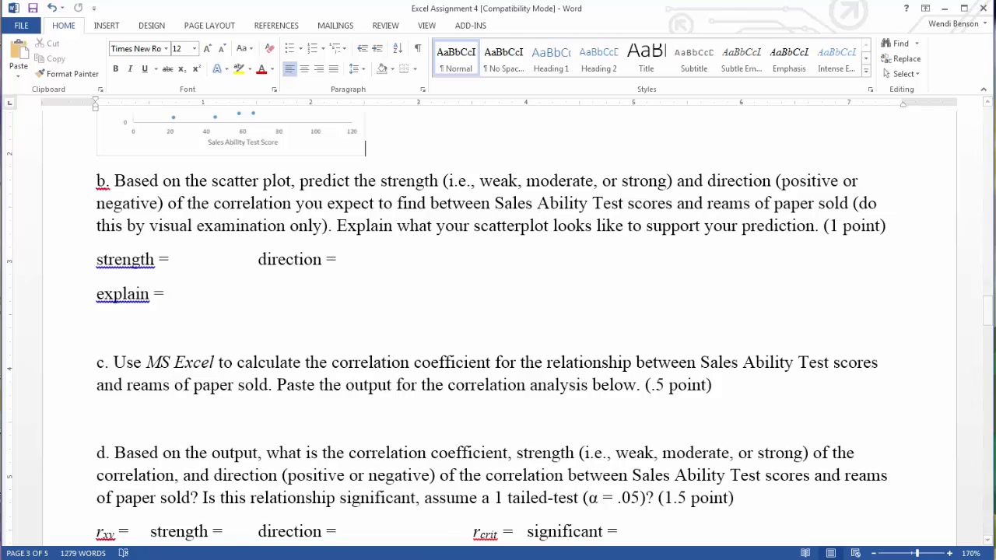
key("alt+Tab")
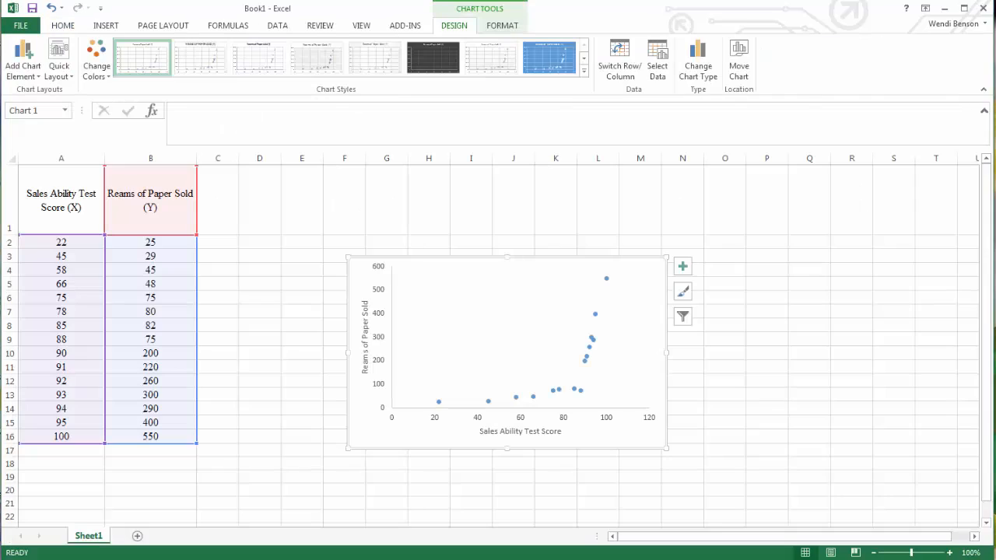
left_click(269, 444)
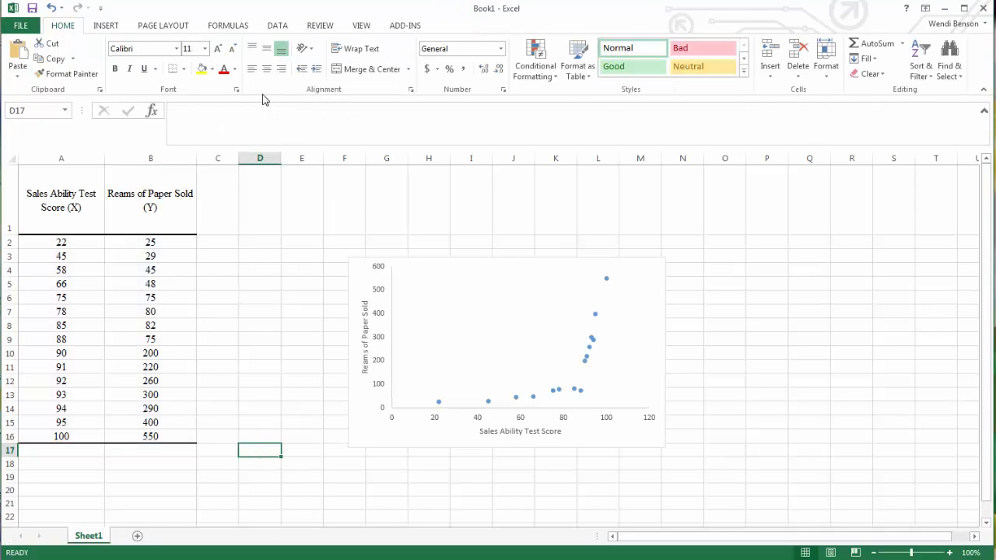
left_click(276, 25)
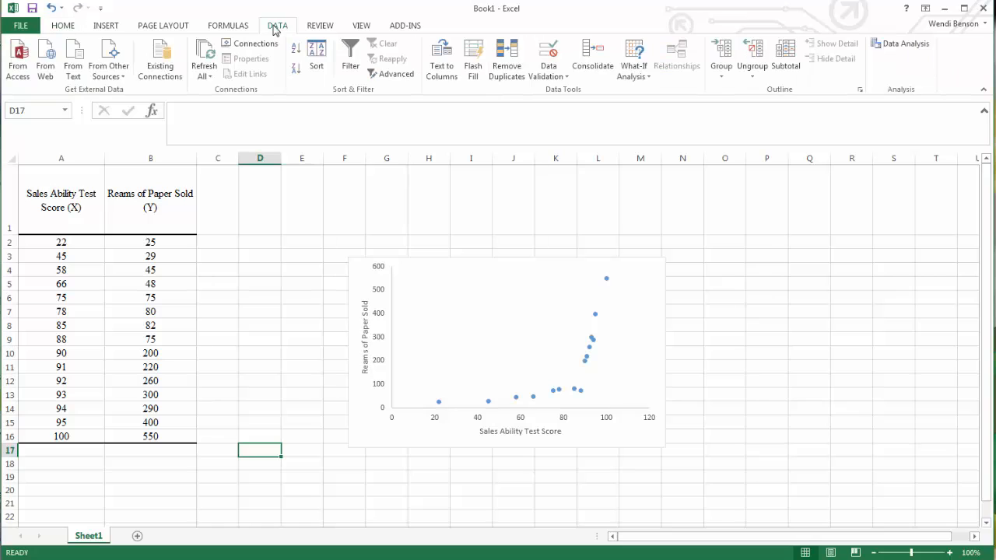
left_click(905, 49)
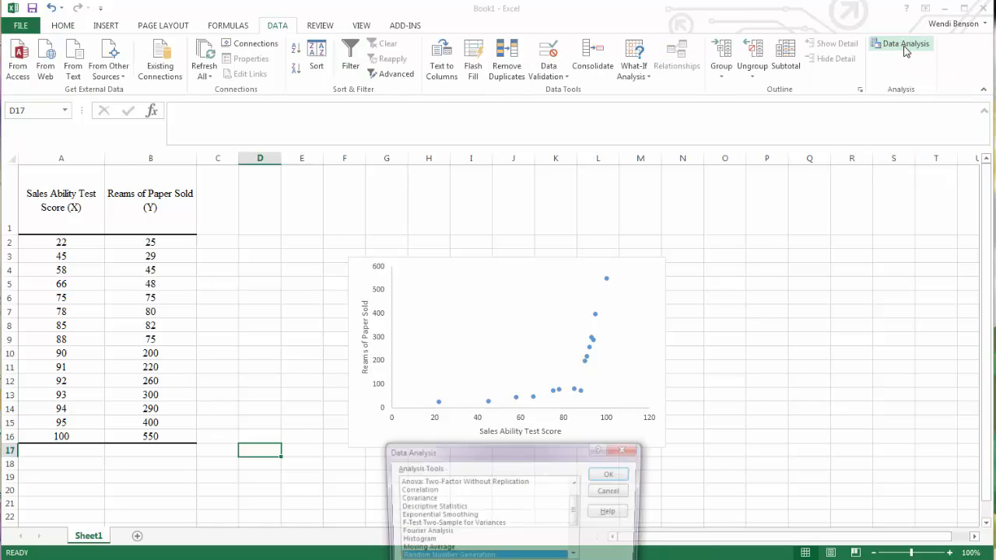
left_click_drag(549, 454, 549, 257)
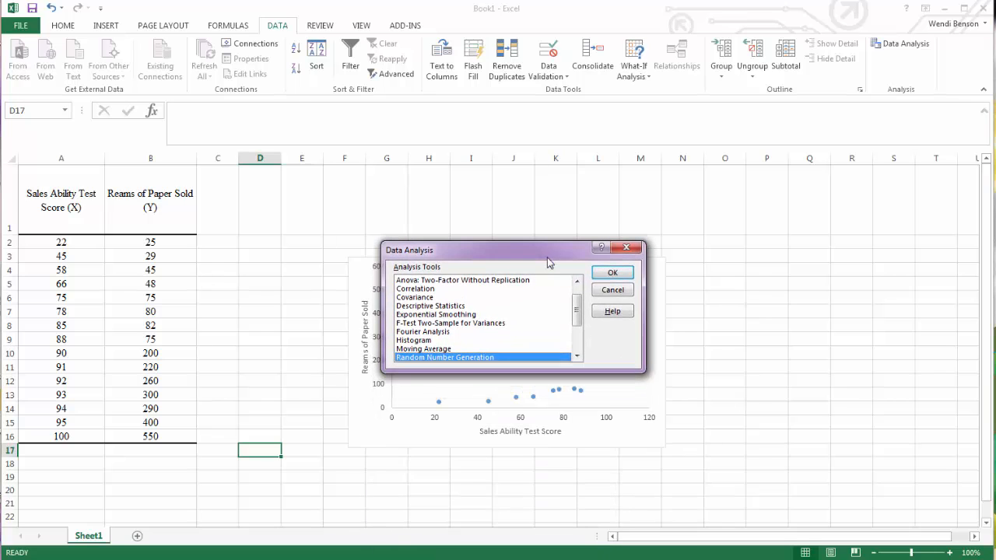
left_click(426, 290)
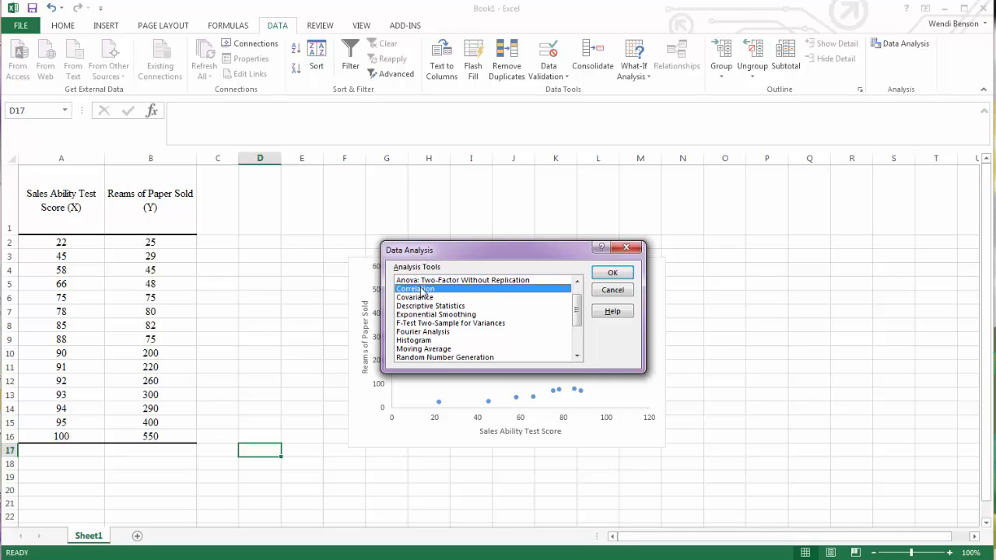
left_click(630, 277)
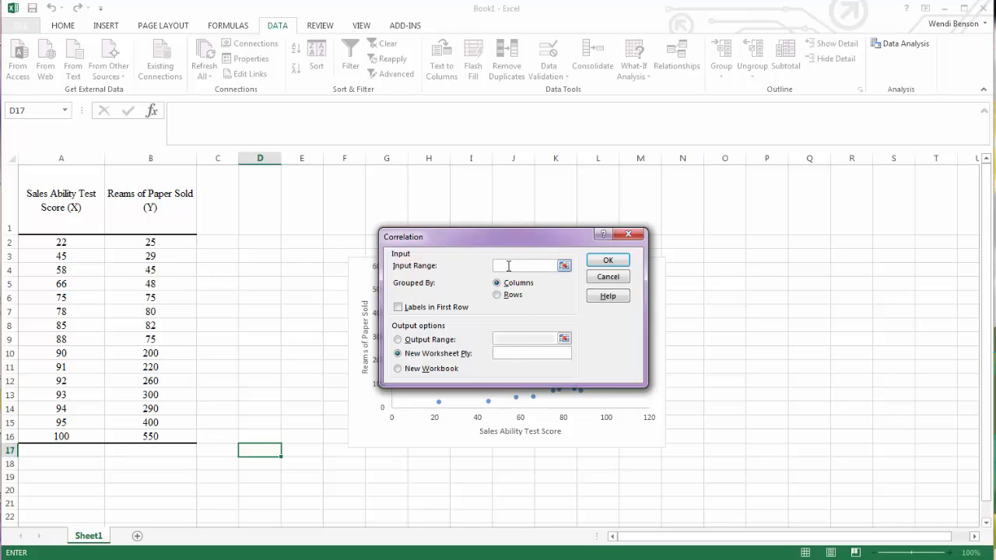
Run the correlation on A1:B16 with labels in the first row, outputting to a new worksheet named "correlation"
left_click_drag(66, 201, 123, 433)
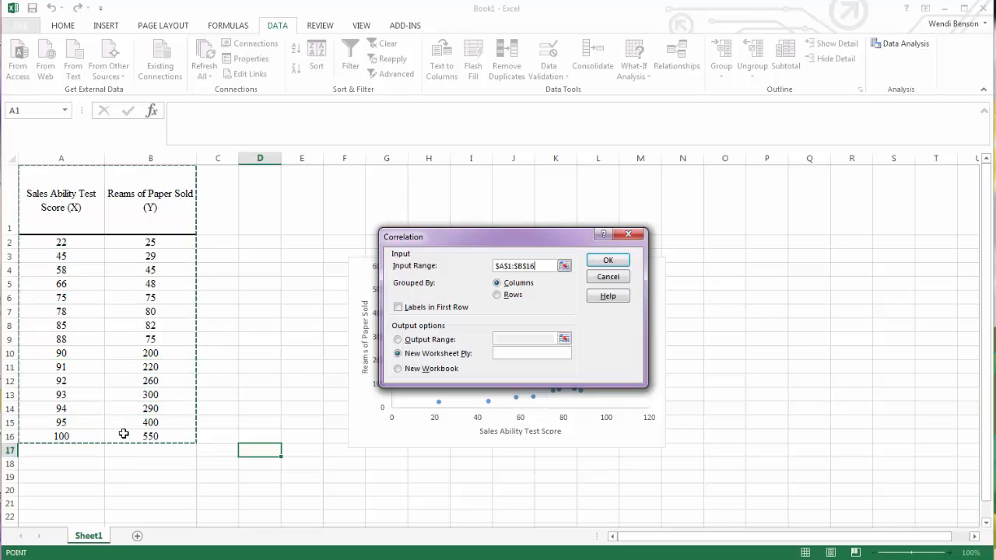
left_click(402, 309)
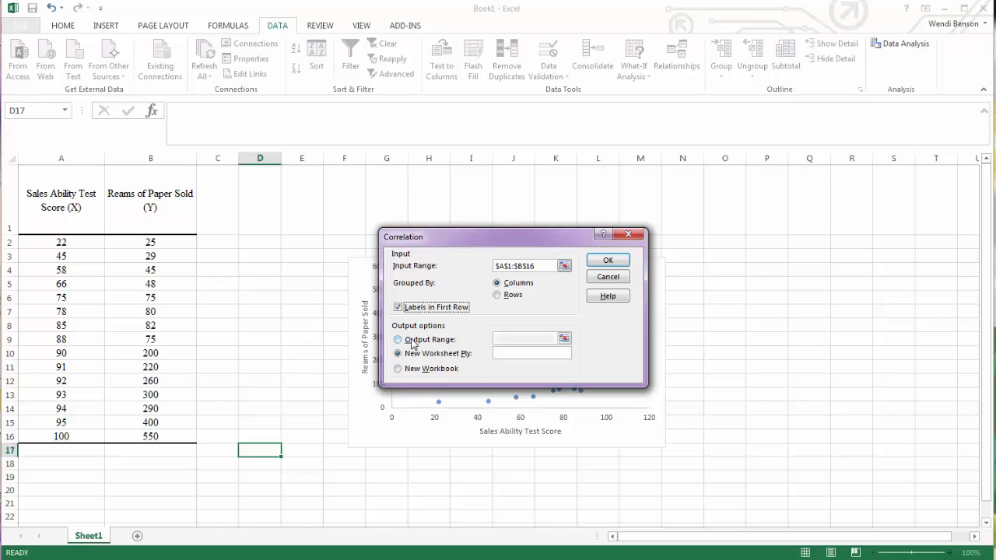
left_click(511, 356)
left_click(608, 261)
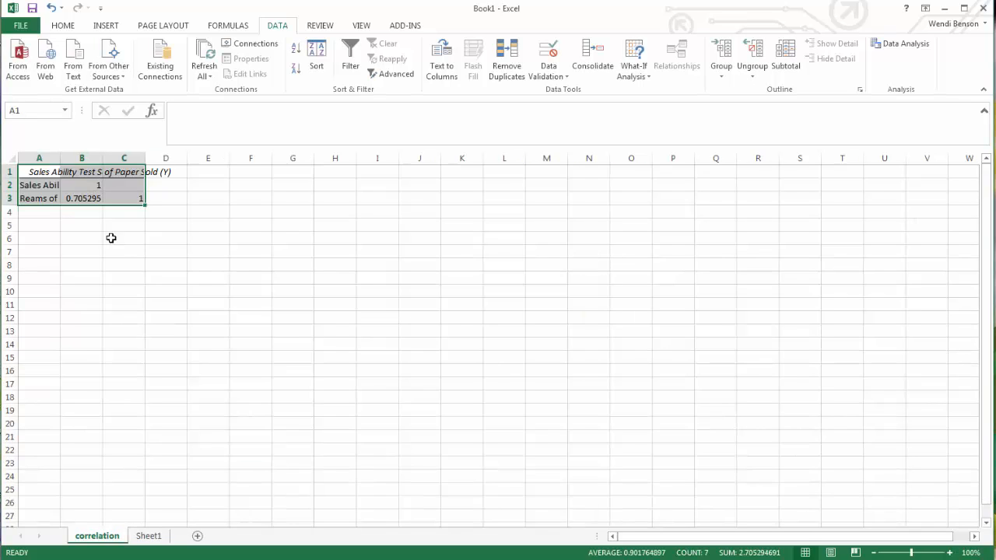
Autofit columns A, B and C of the correlation output to their contents
left_click(64, 235)
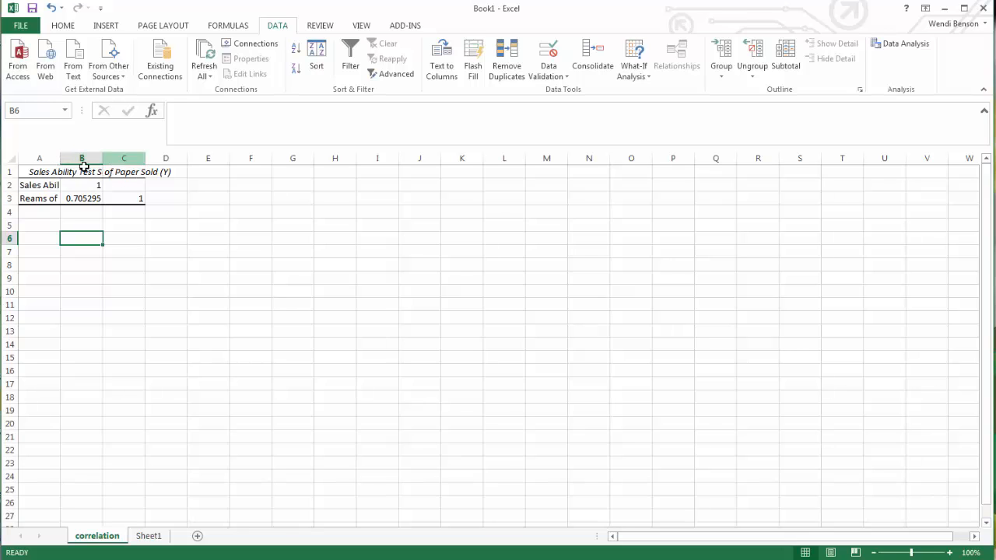
double_click(60, 161)
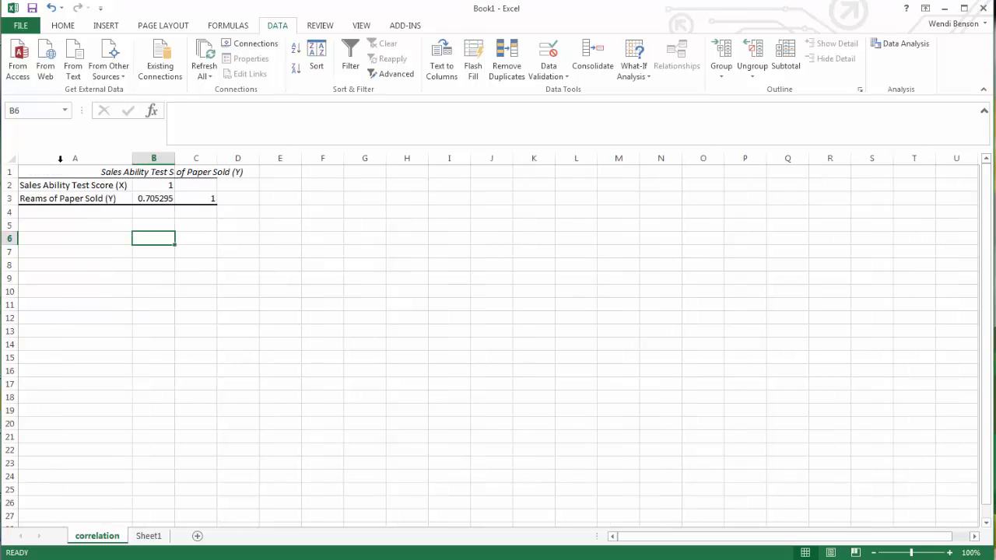
double_click(174, 161)
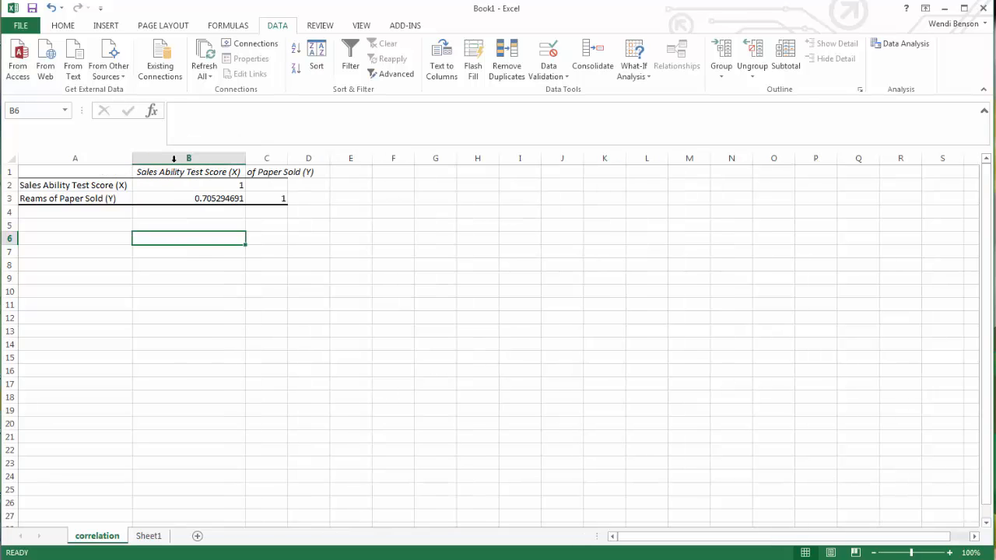
double_click(287, 161)
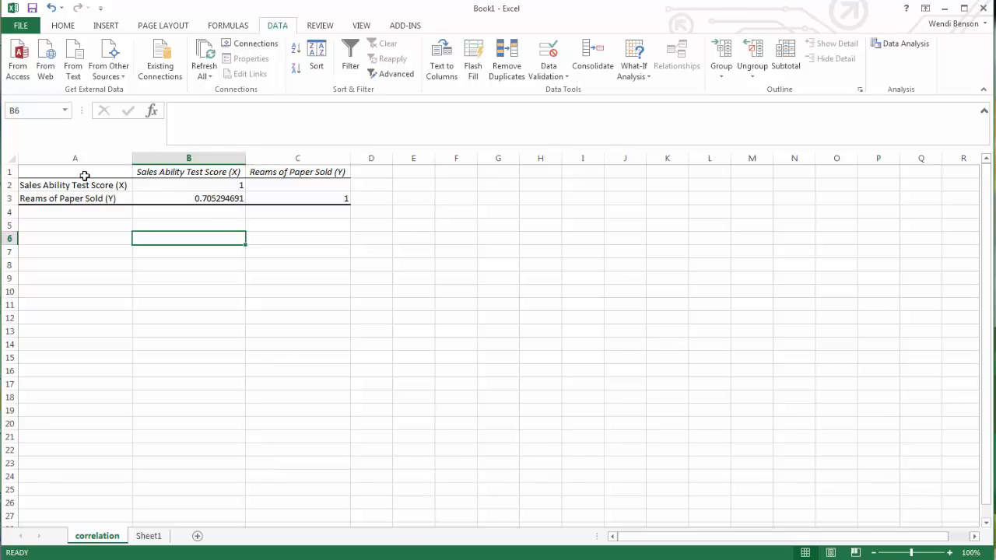
Copy the correlation output A1:C3 and paste it below question c in the Word document as a Picture (Enhanced Metafile)
left_click_drag(84, 175, 320, 197)
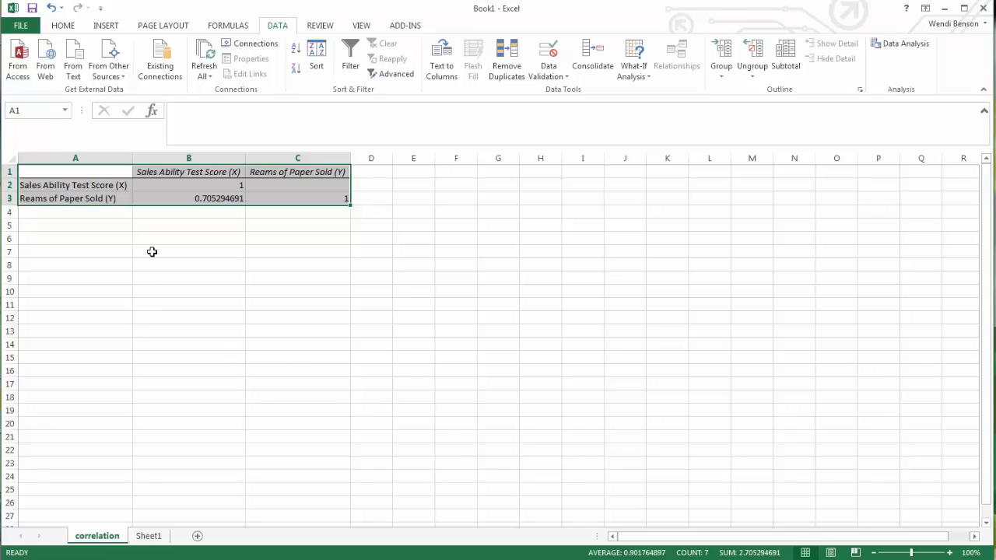
key("ctrl+c")
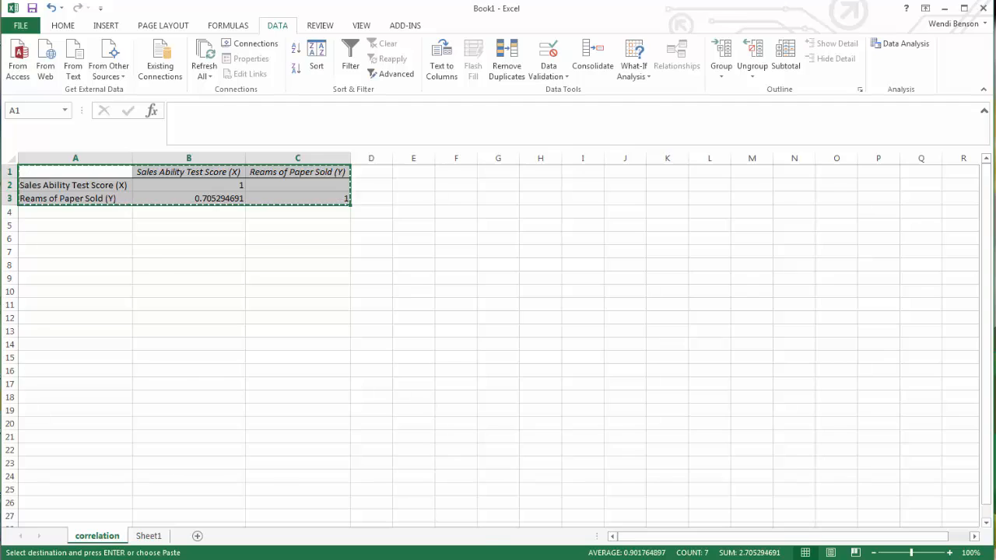
key("alt+Tab")
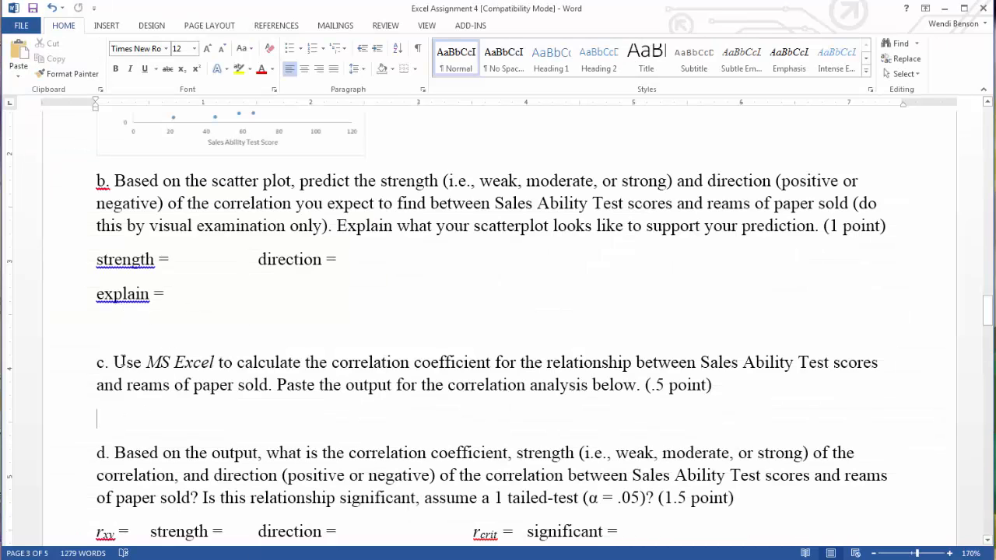
left_click(21, 76)
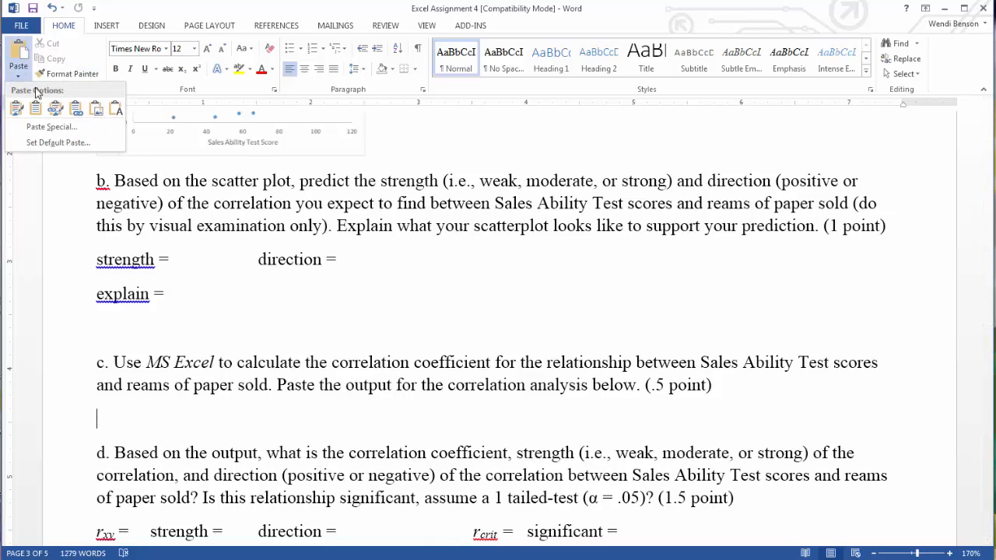
left_click(48, 124)
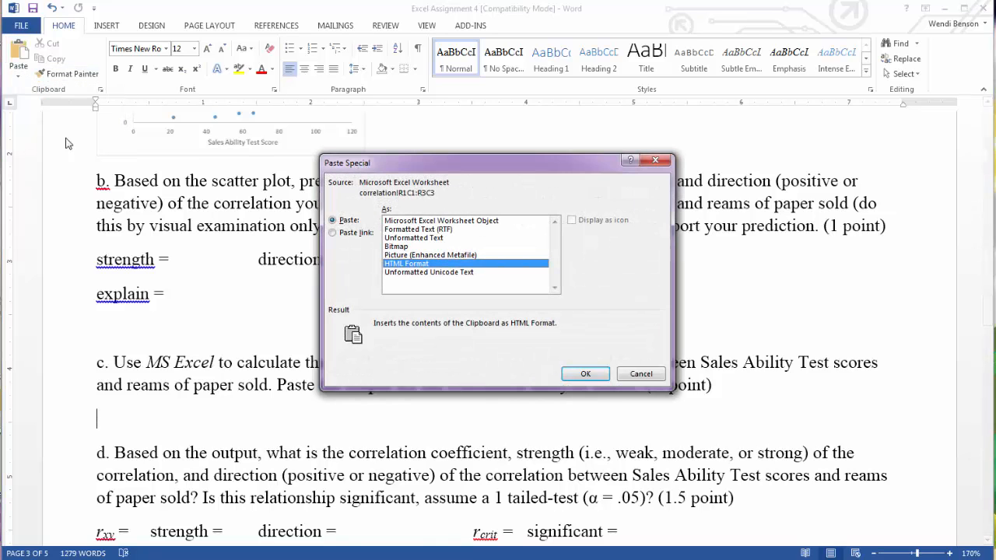
double_click(423, 256)
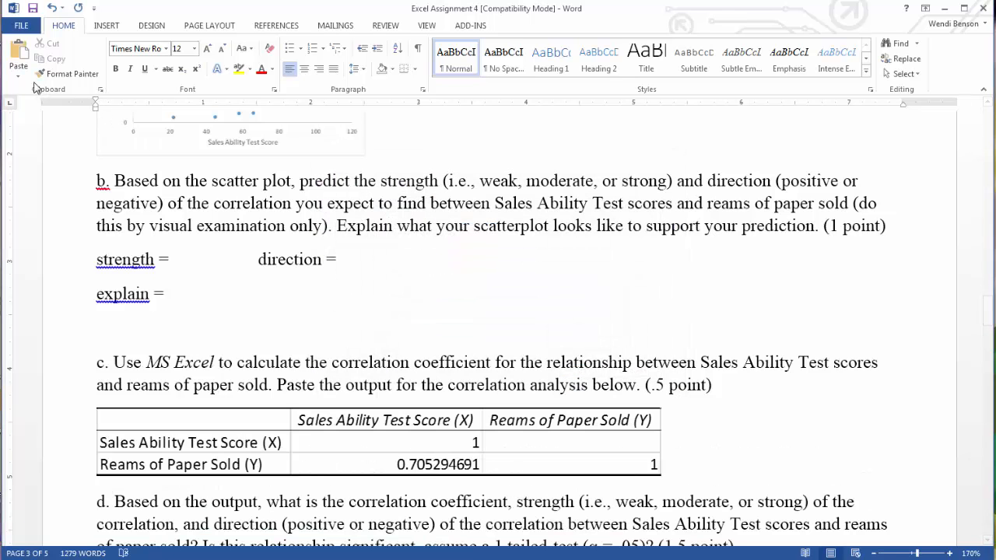
left_click(19, 74)
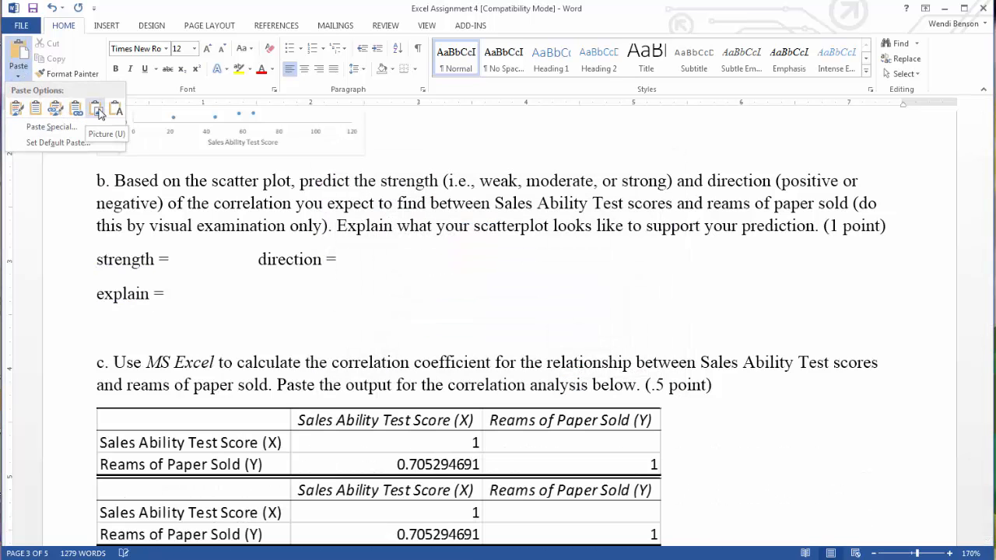
left_click(731, 444)
Copy the whole extra credit data table with the Sales Ability, Reams of Paper Sold and Extraversion Scale columns
scroll(727, 445, "down", 5)
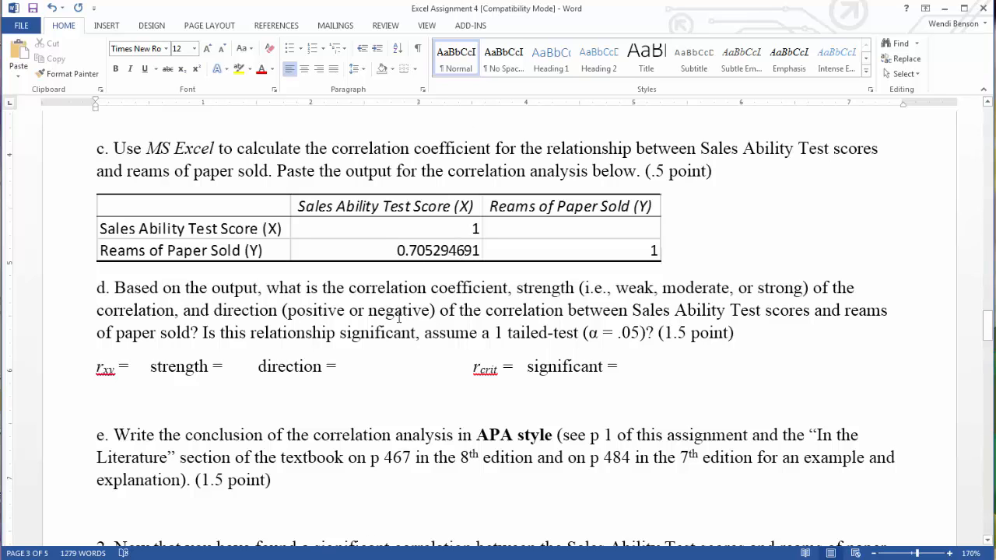
scroll(399, 332, "down", 20)
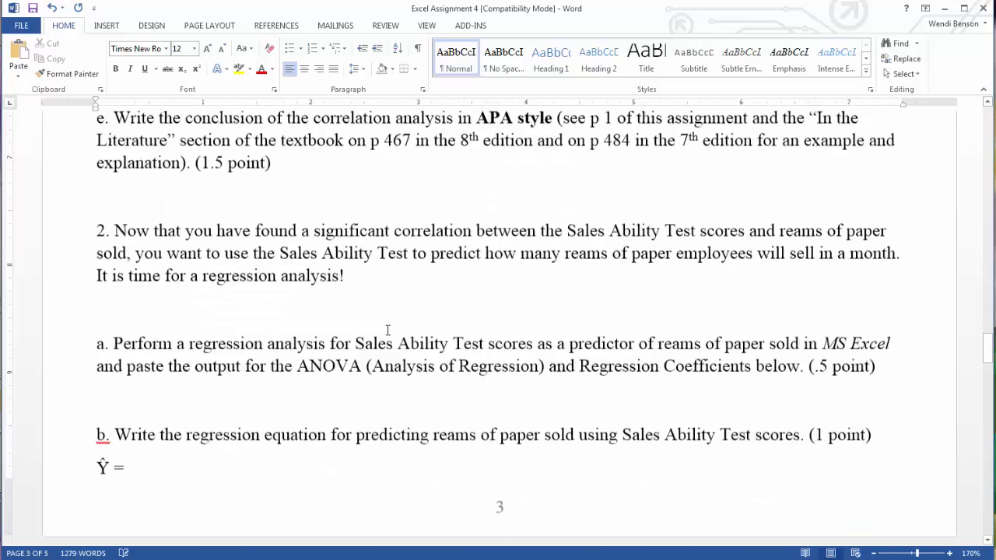
scroll(286, 268, "up", 5)
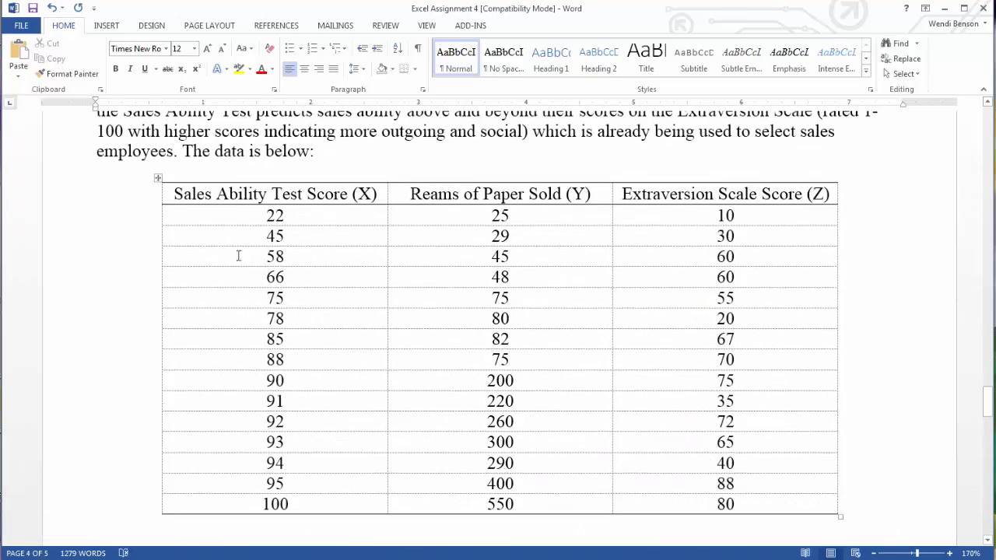
left_click(158, 178)
key("ctrl+c")
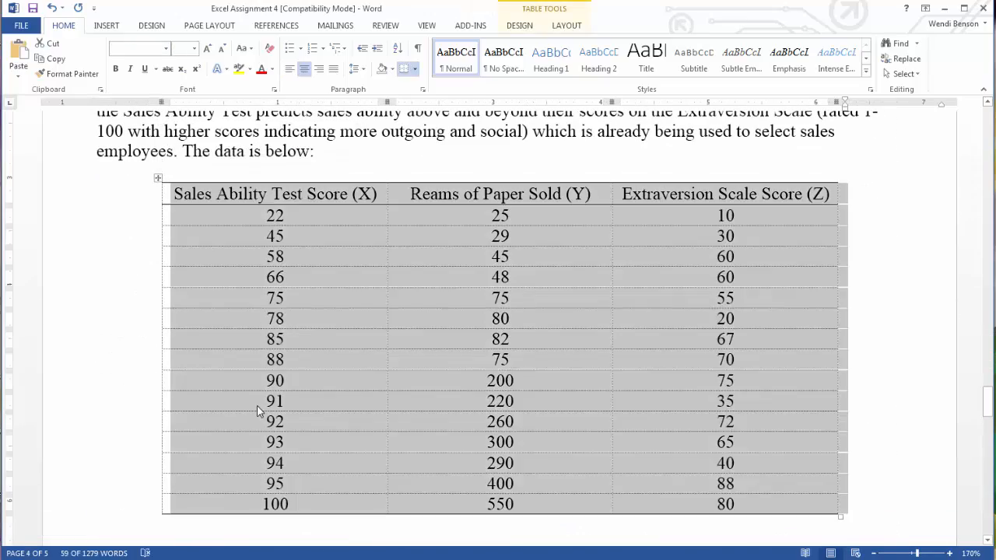
scroll(257, 405, "up", 3)
scroll(276, 405, "down", 1)
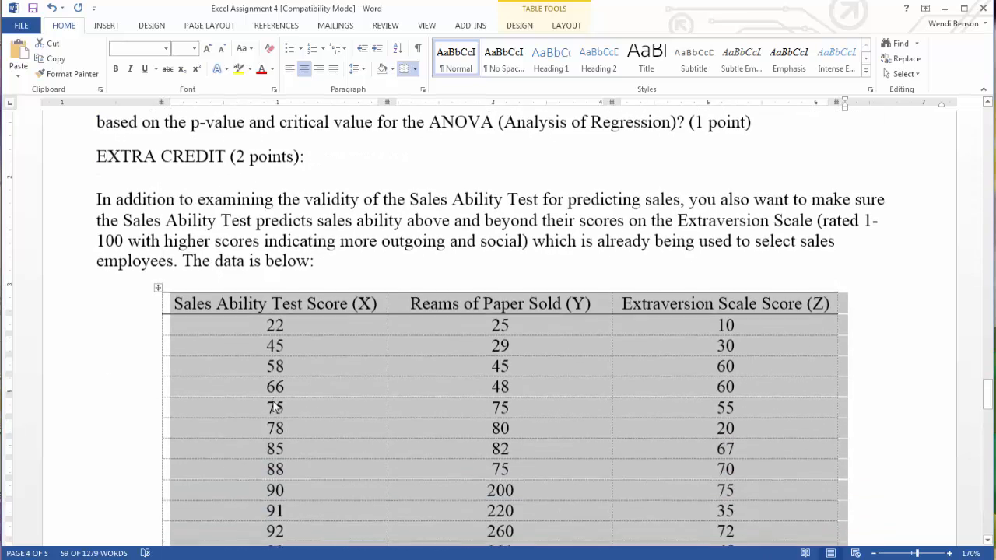
scroll(276, 406, "down", 3)
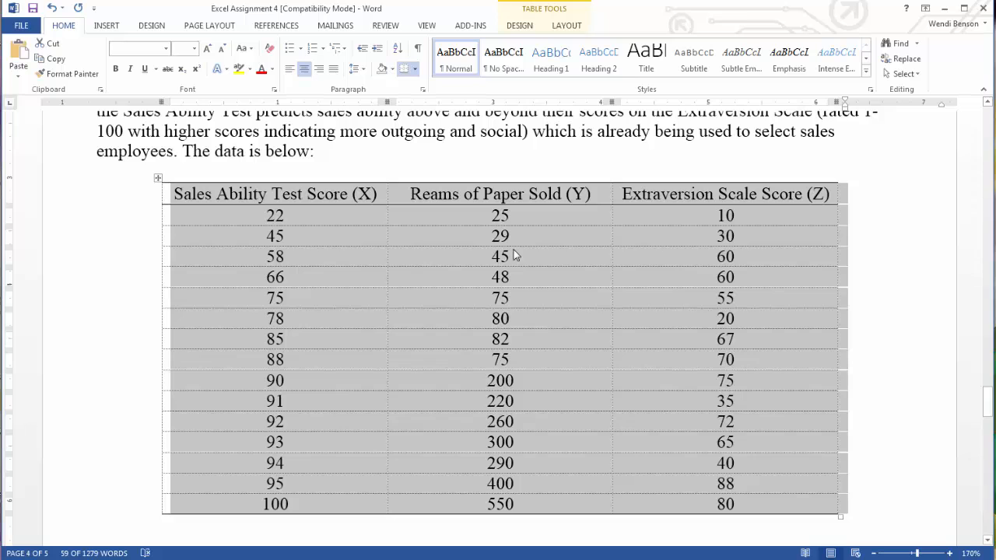
Switch to Excel, paste the copied table at A1 of a new worksheet, and widen columns A to C
key("alt+Tab")
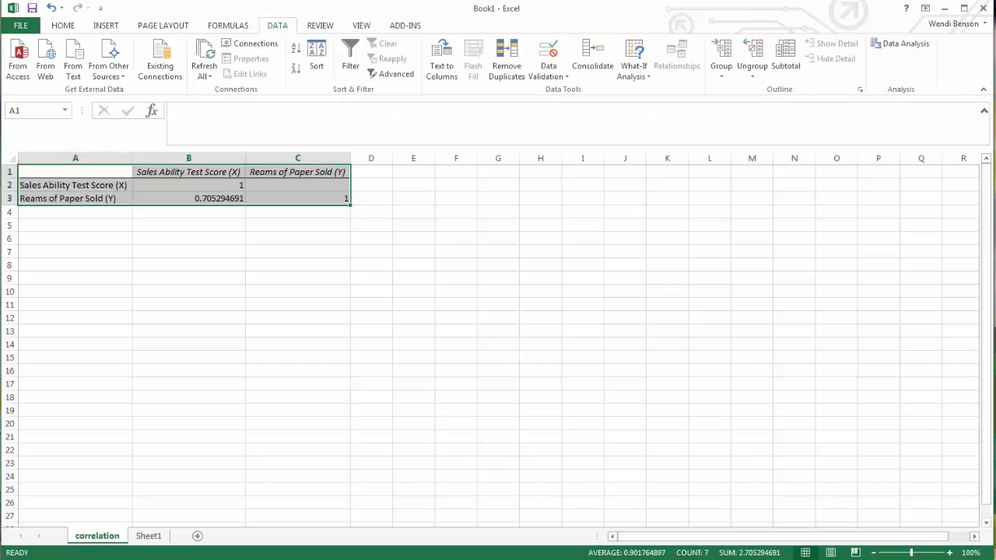
left_click(198, 535)
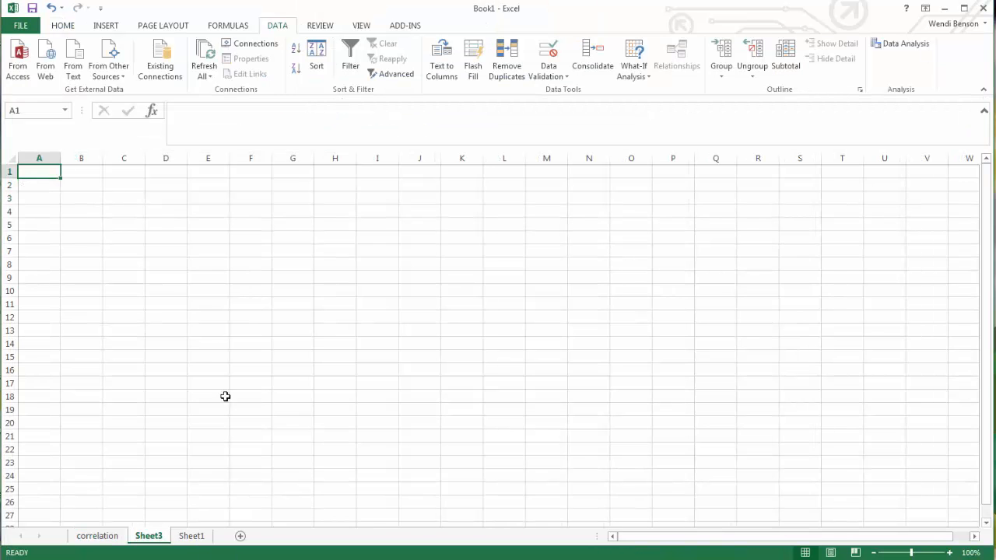
key("ctrl+v")
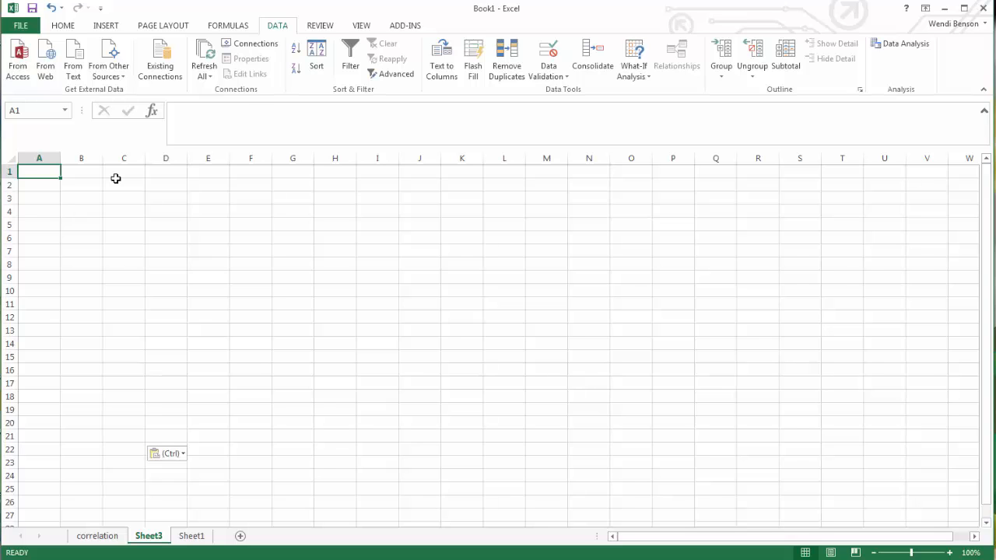
left_click(156, 195)
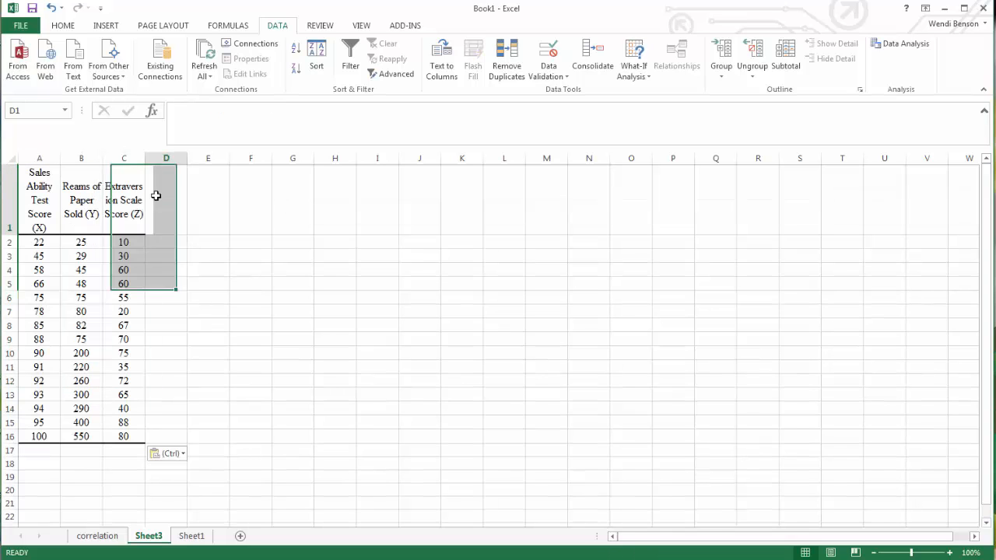
left_click_drag(60, 157, 254, 158)
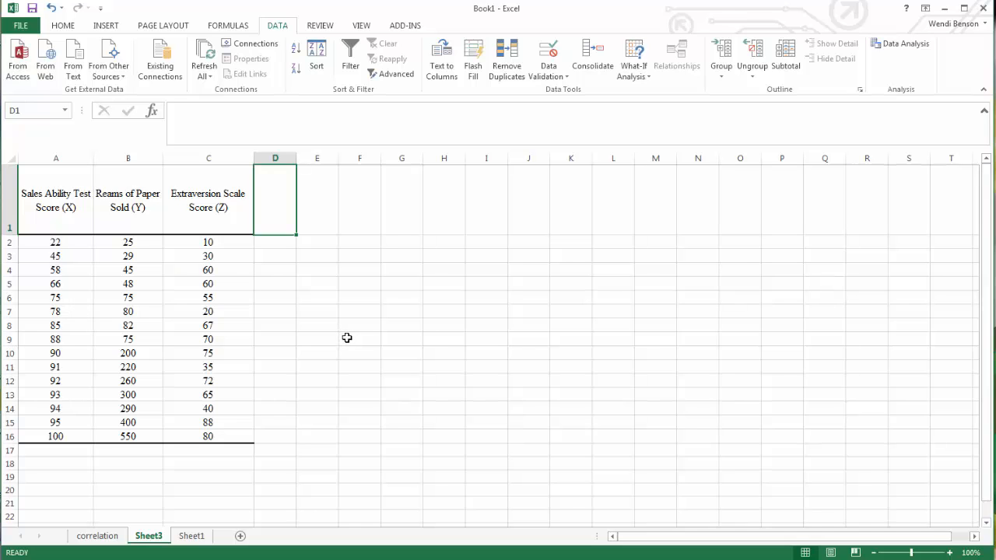
Run the Correlation analysis on A1:C16 with labels in the first row, outputting to cell F2 of the same sheet
left_click_drag(66, 201, 224, 436)
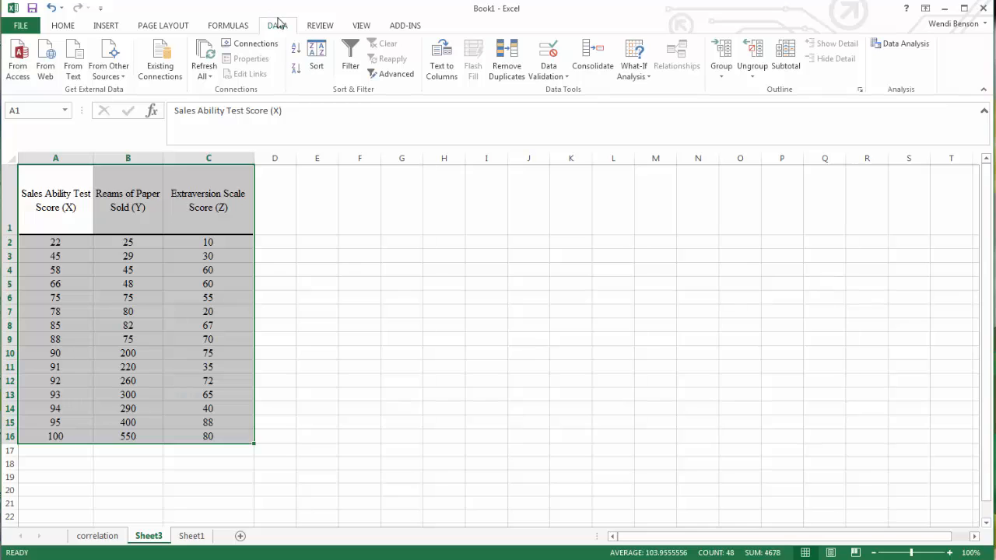
left_click(896, 45)
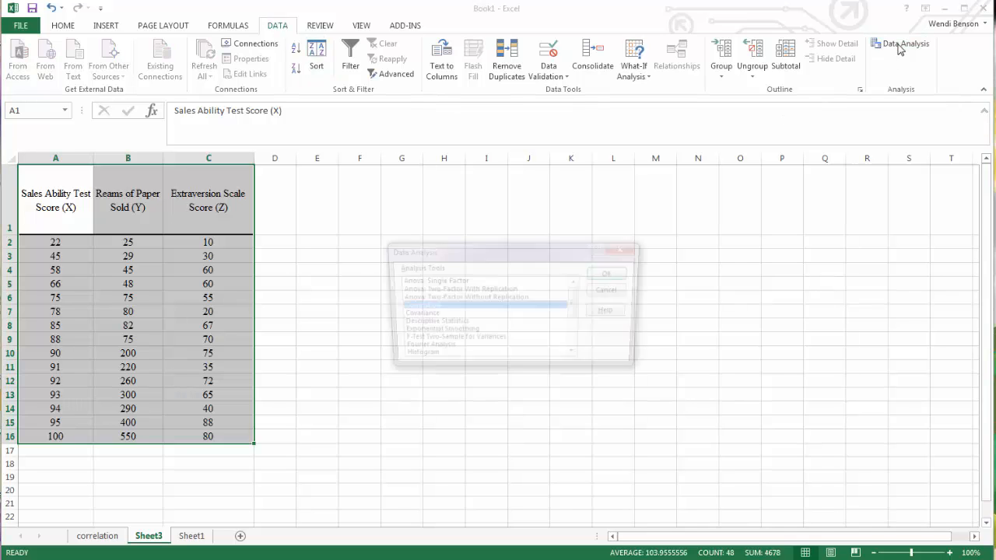
left_click(614, 275)
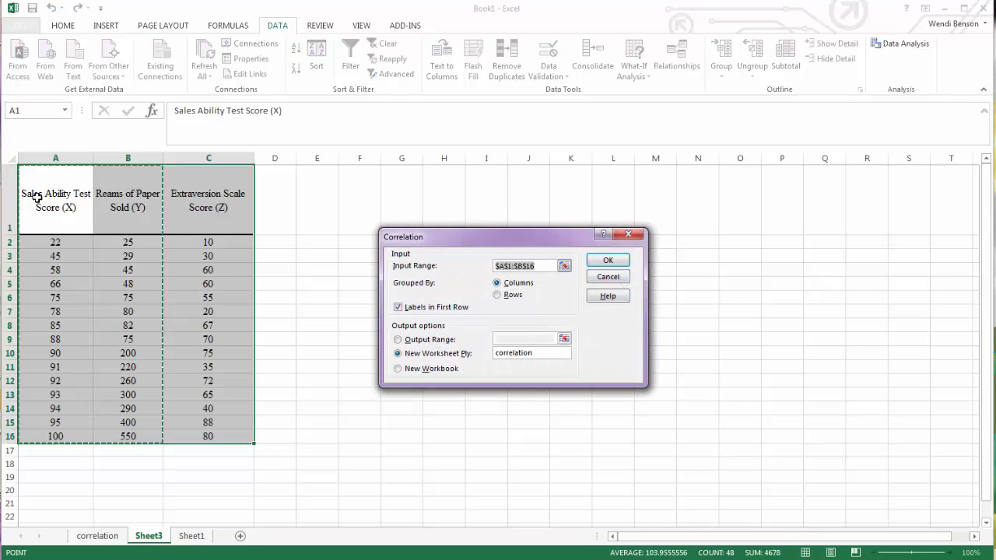
left_click_drag(37, 198, 249, 436)
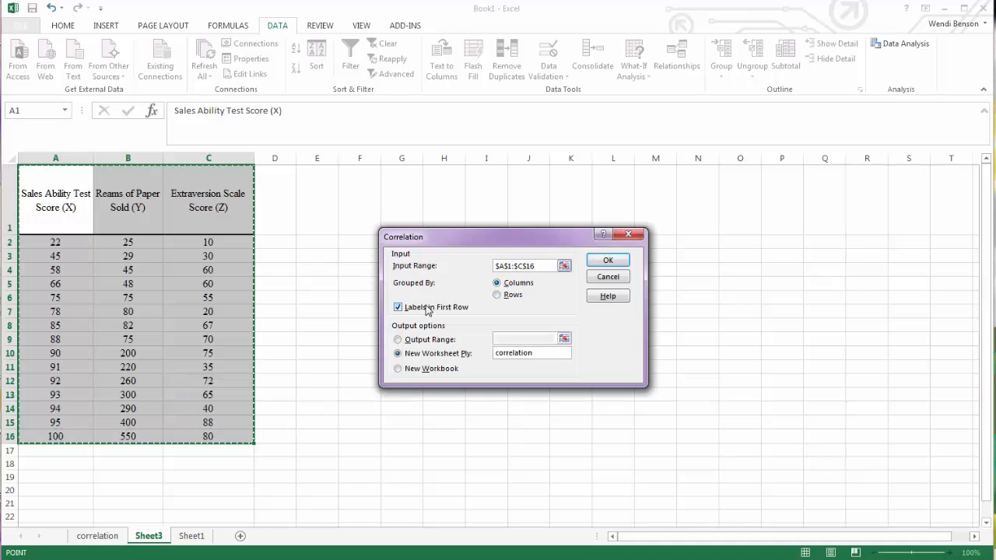
left_click(398, 340)
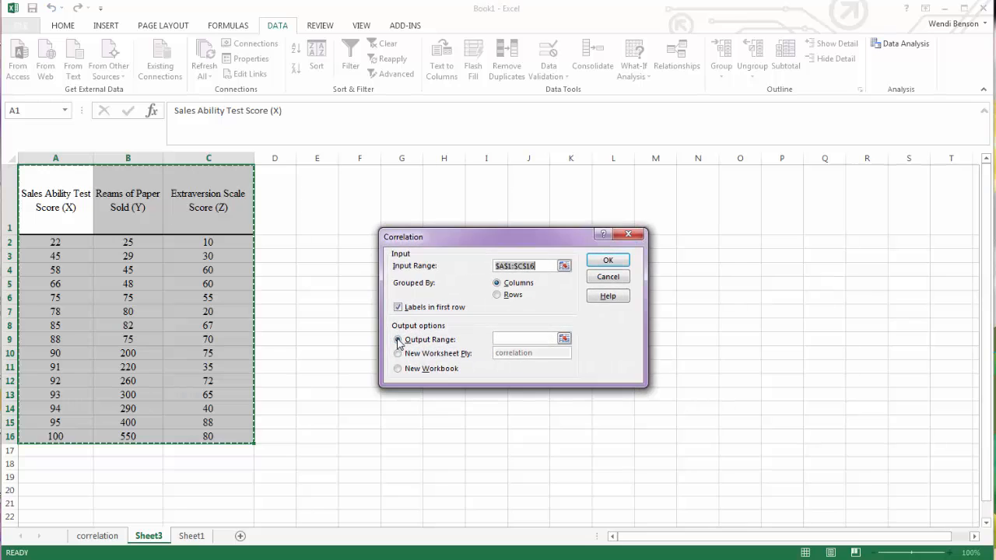
left_click(503, 339)
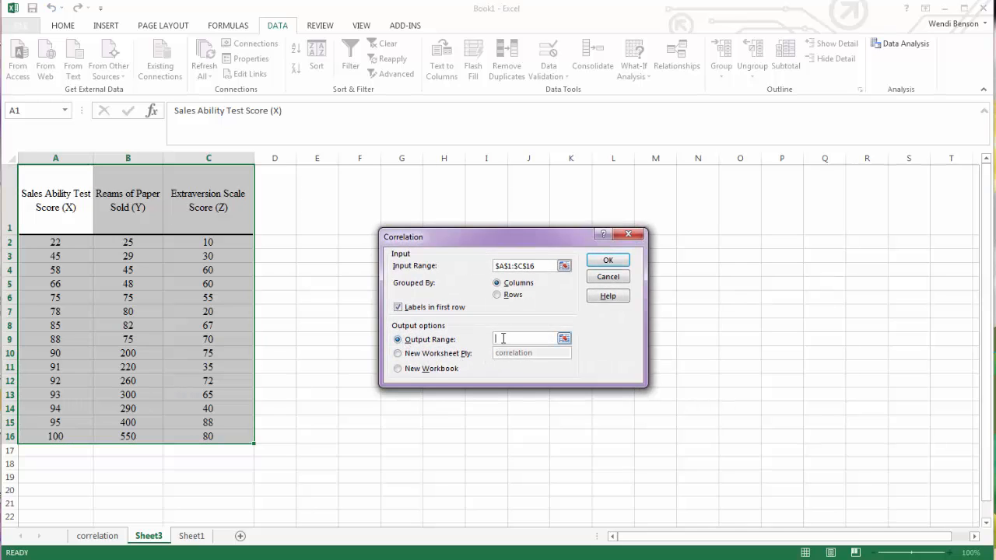
left_click(351, 244)
left_click(605, 261)
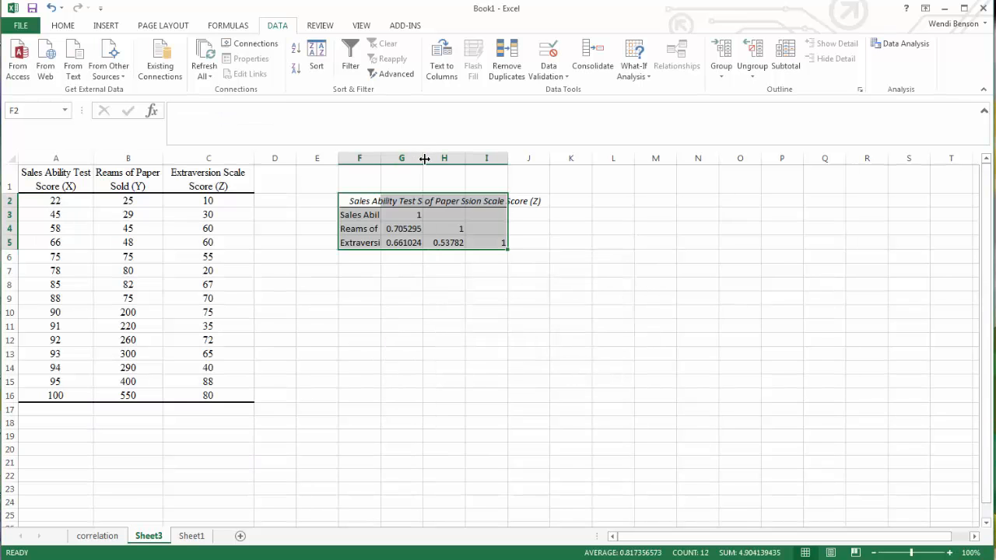
Autofit columns F, G, H and I of the three-variable correlation output to their contents
double_click(380, 158)
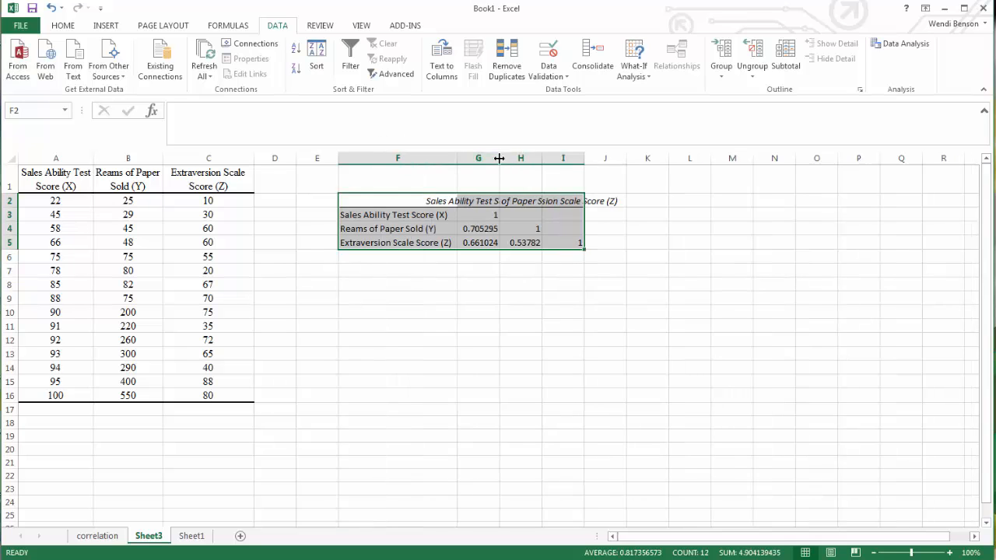
double_click(498, 158)
double_click(614, 158)
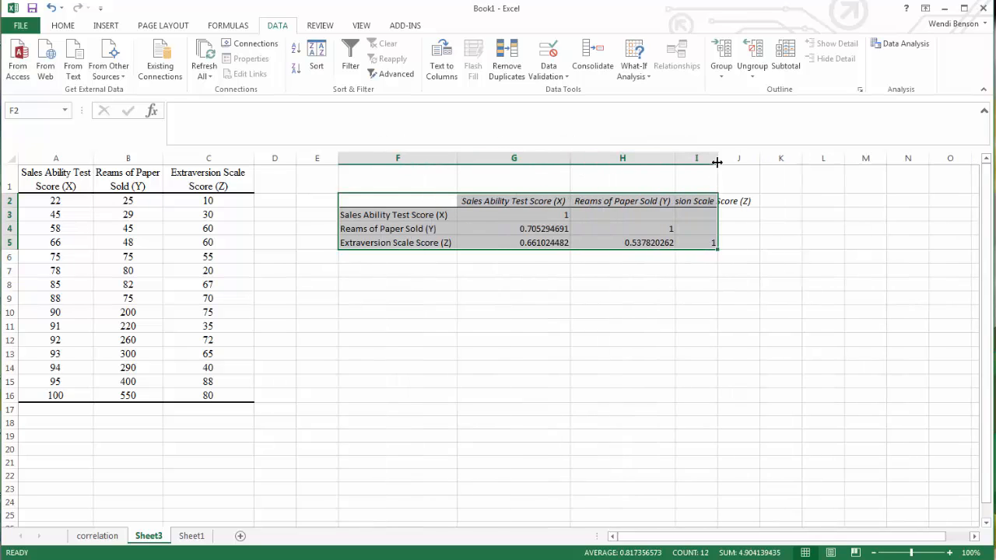
double_click(716, 158)
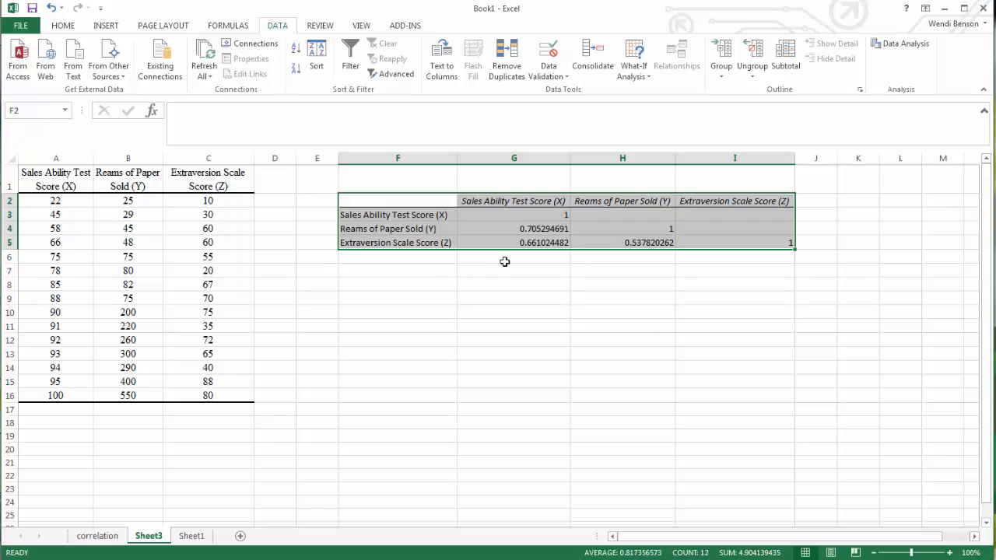
Examine the correlation matrix for each pair among Sales Ability Test Score, Reams of Paper Sold and Extraversion Scale Score
left_click(426, 233)
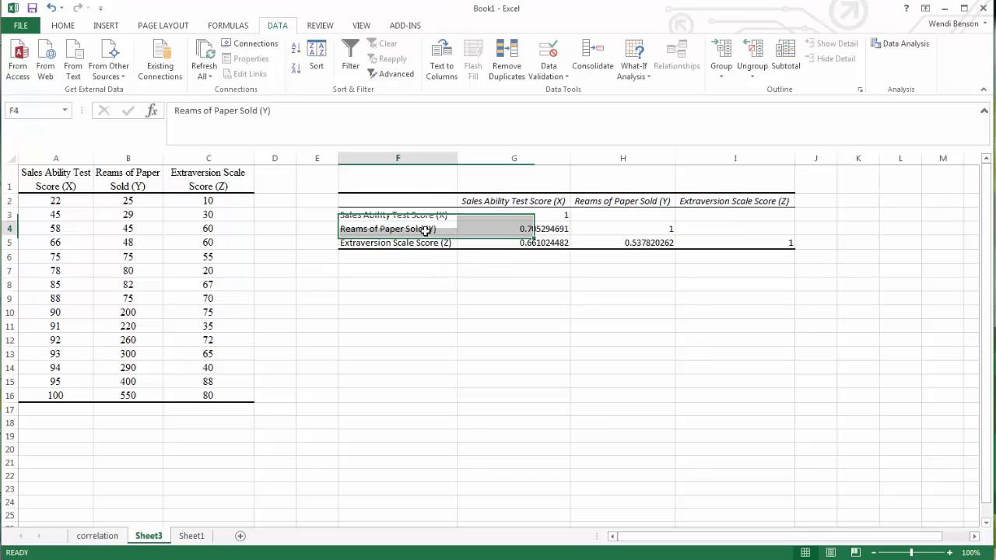
left_click(523, 202)
left_click(535, 228)
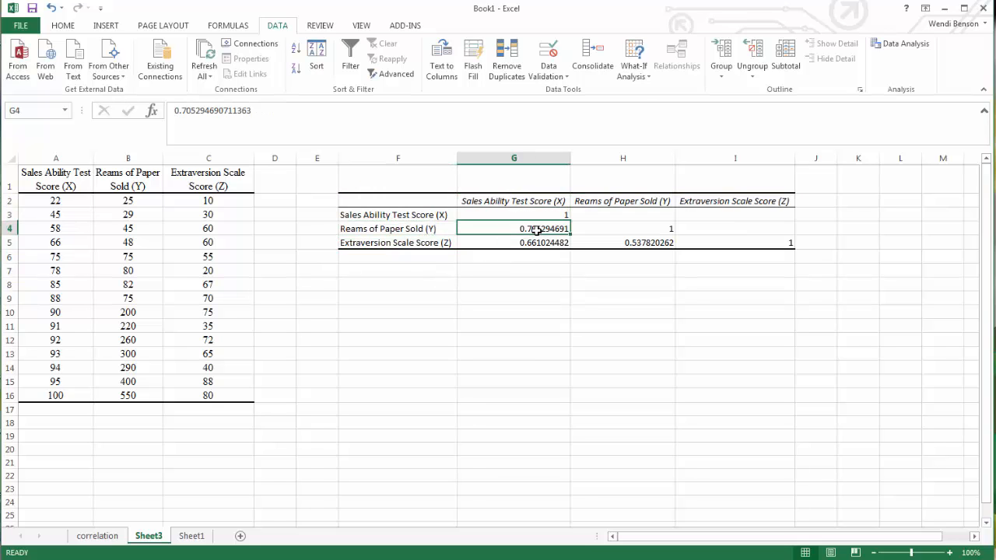
left_click(423, 242)
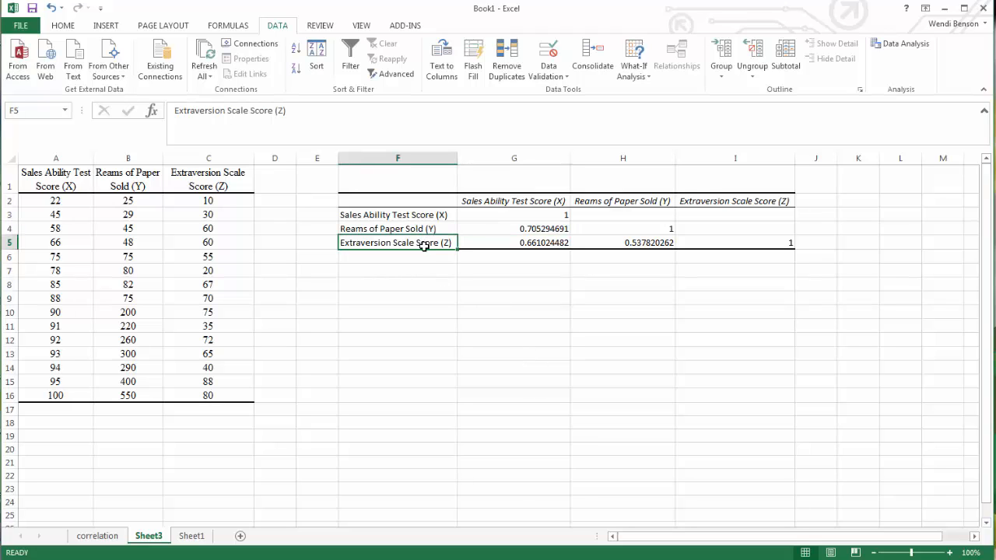
left_click(529, 201)
left_click(553, 244)
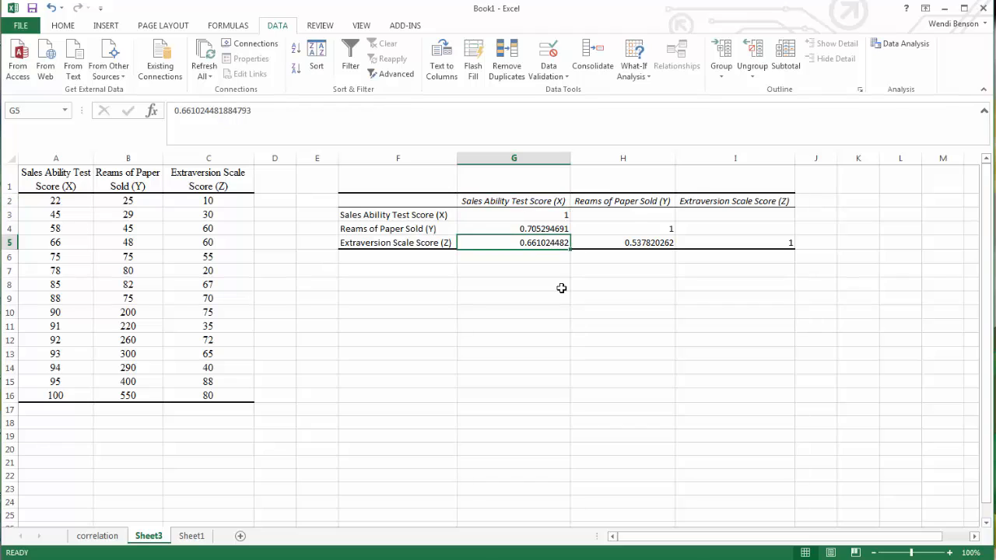
left_click(435, 244)
left_click(630, 204)
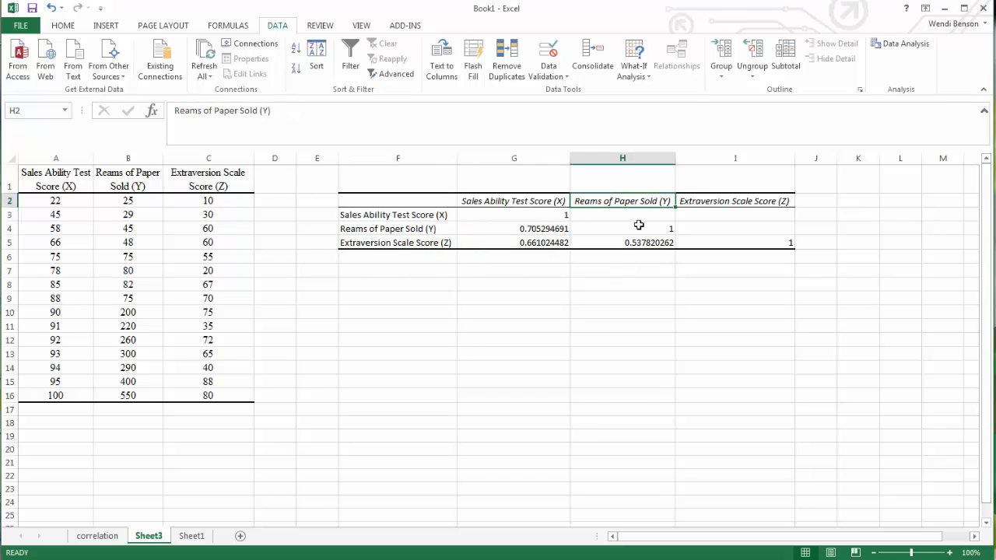
left_click(640, 242)
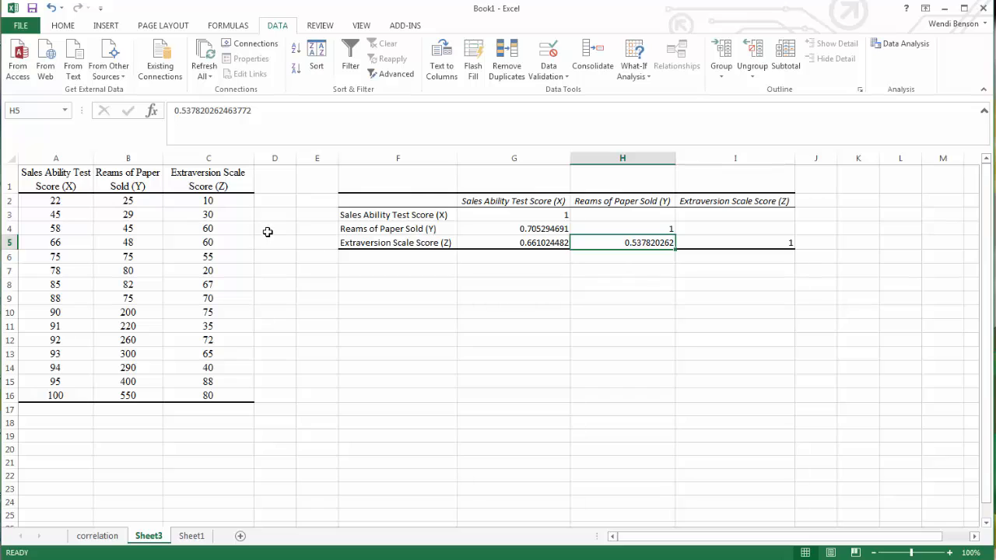
left_click(527, 230)
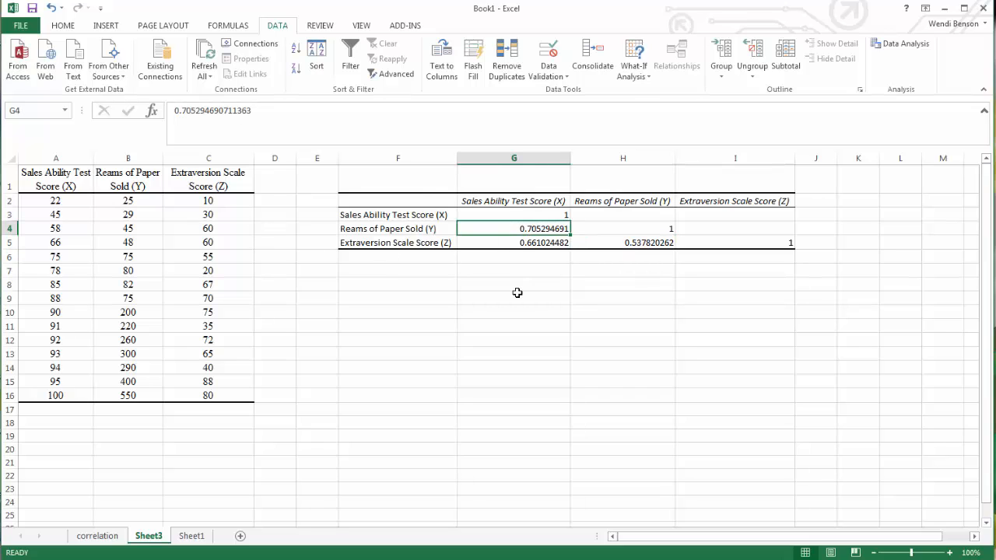
Check the two Extraversion Scale Score correlations in the three-variable output, and view the two-variable output on the correlation sheet
left_click(533, 246)
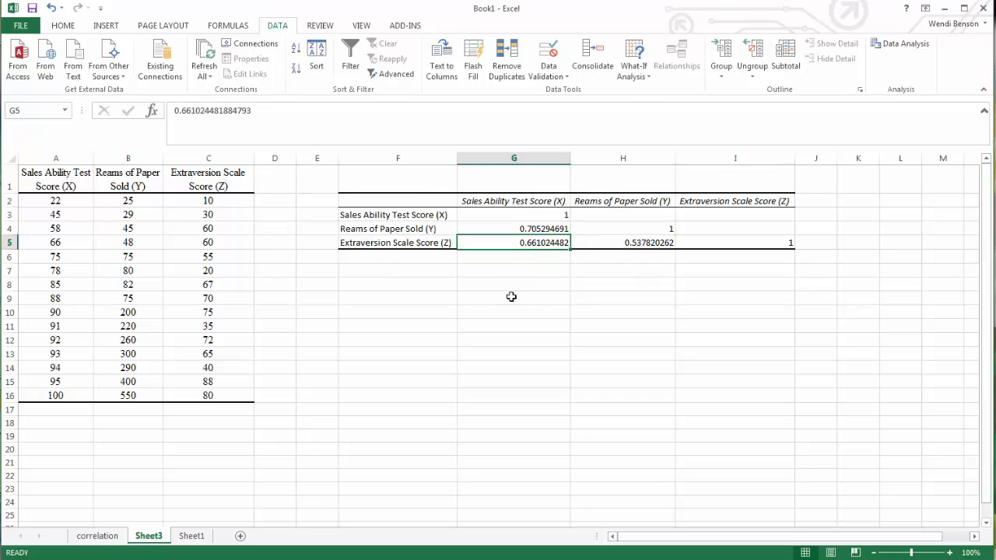
left_click(635, 246)
left_click(604, 349)
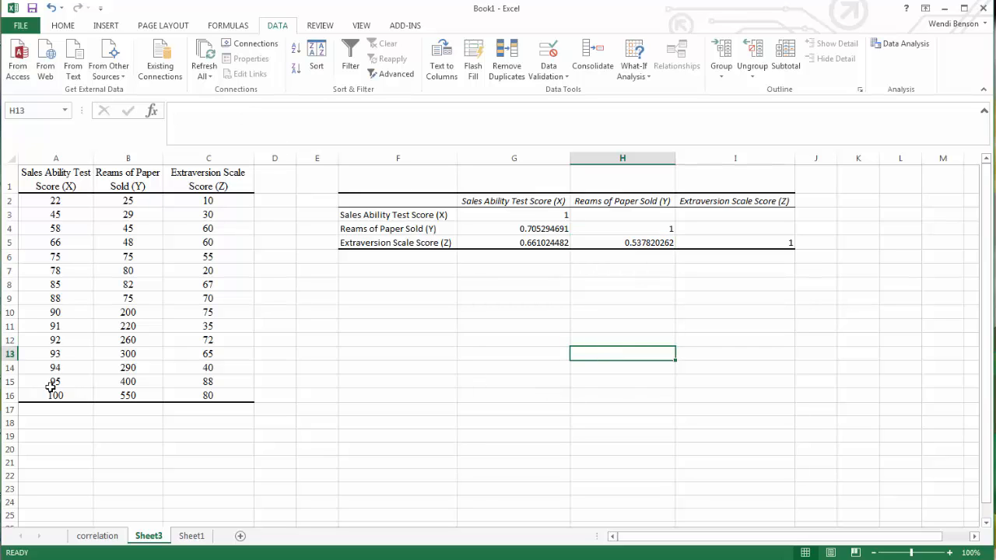
left_click(97, 536)
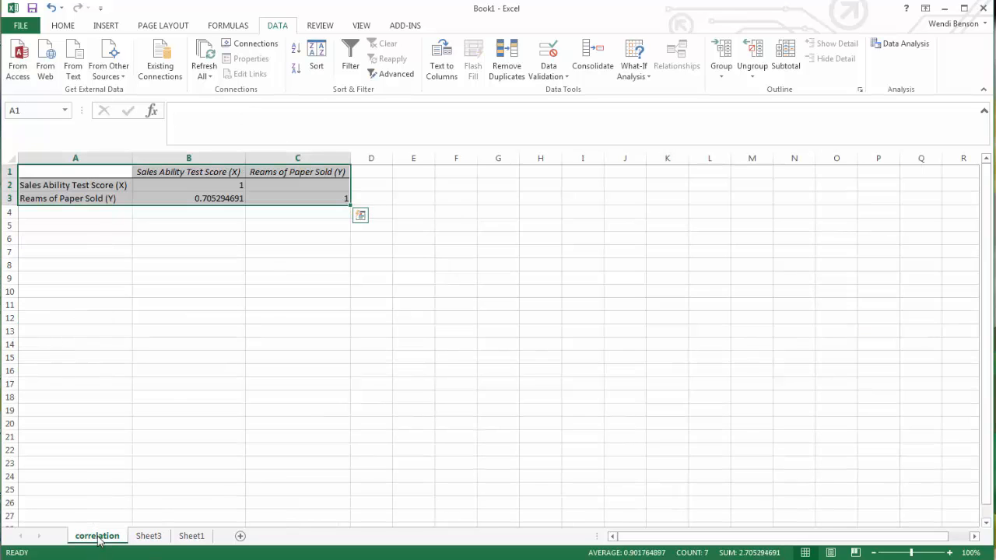
left_click(197, 269)
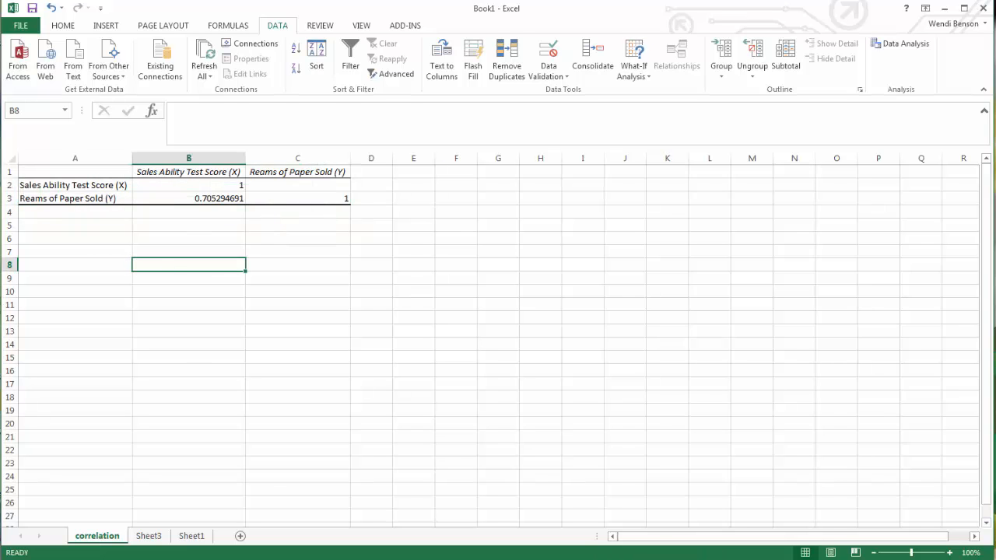
Switch to the Word assignment and review extra credit questions a to c on the partial correlation controlling for Extraversion Scale scores
key("alt+Tab")
scroll(322, 375, "down", 10)
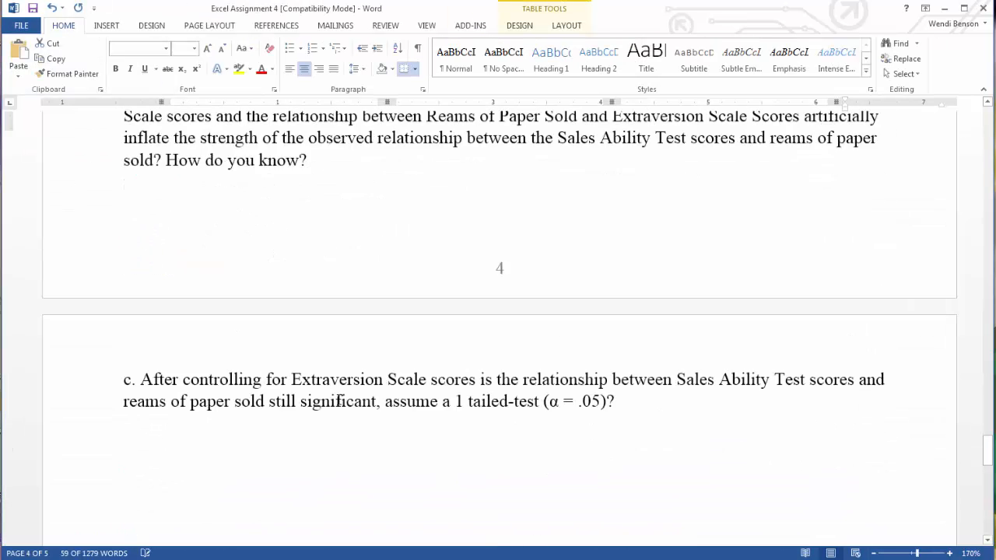
scroll(338, 397, "down", 5)
scroll(335, 399, "up", 10)
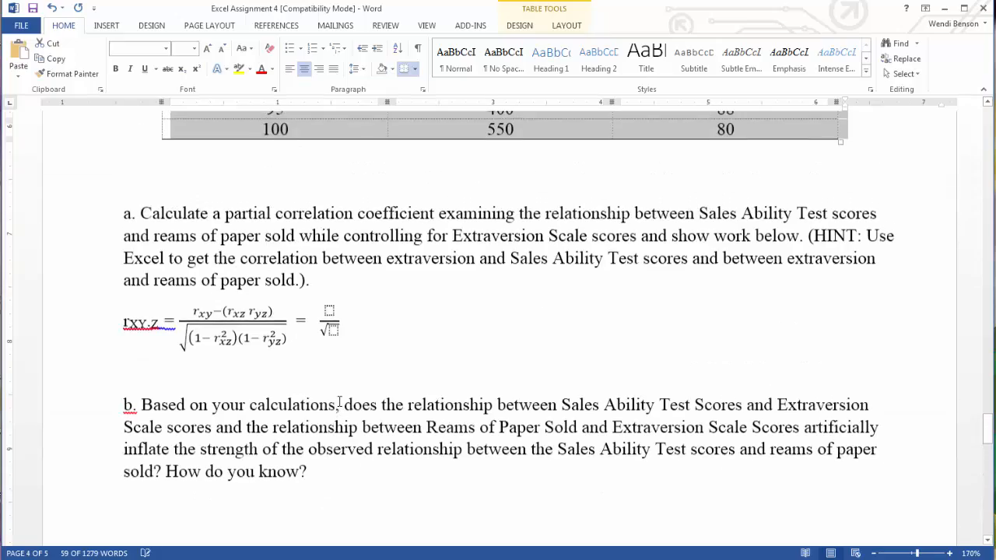
Review question 1 of the assignment, including its data table, the pasted scatterplot and the pasted correlation output
scroll(340, 401, "up", 15)
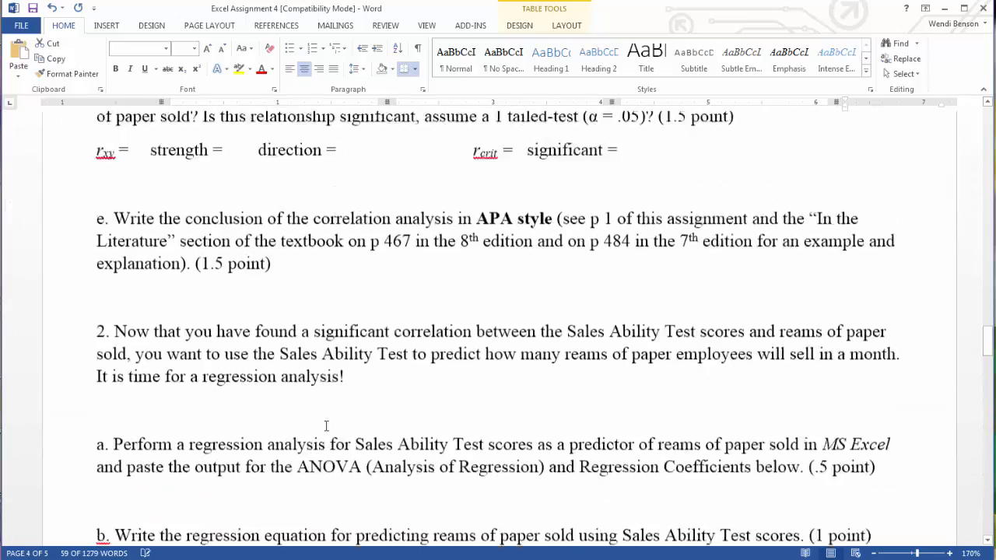
scroll(326, 424, "up", 12)
scroll(331, 404, "down", 6)
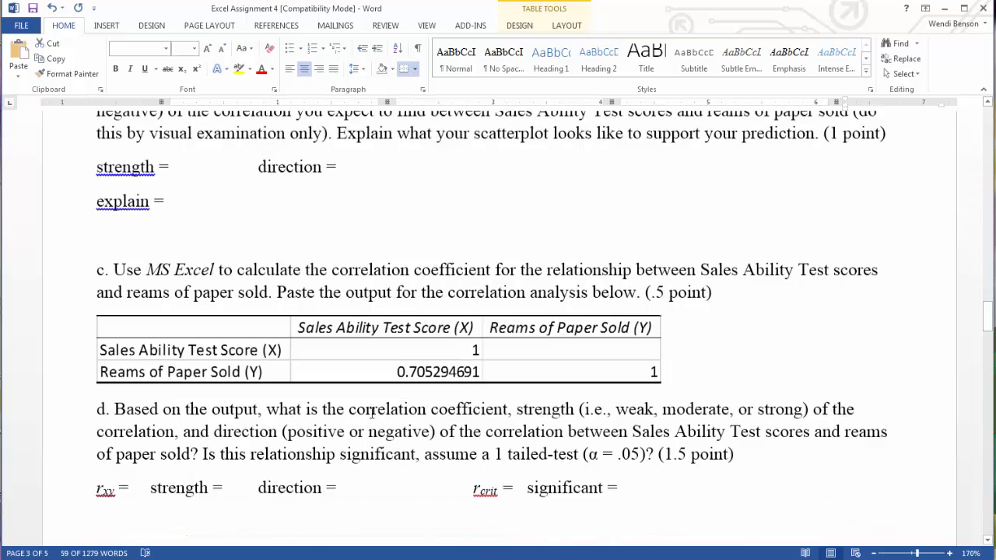
scroll(366, 415, "down", 3)
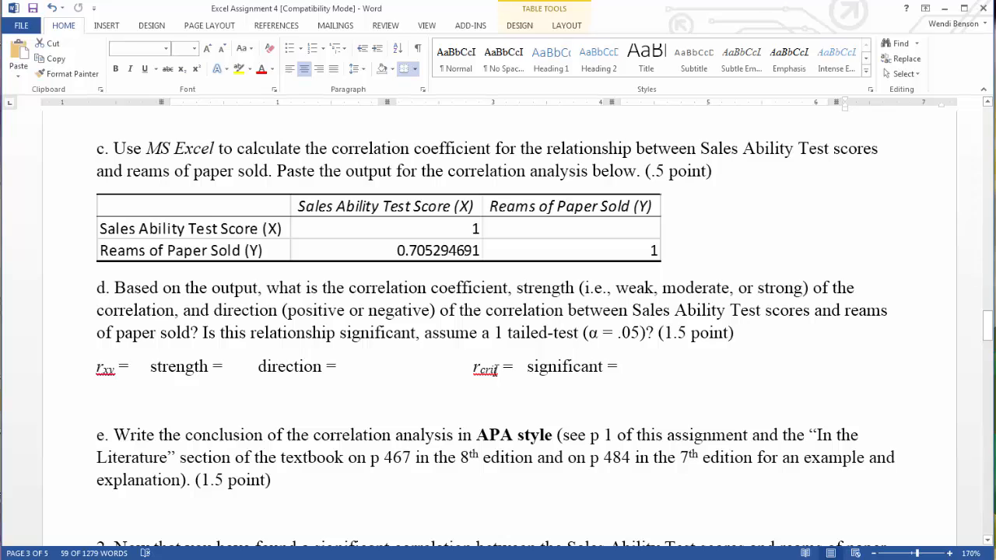
scroll(467, 374, "up", 20)
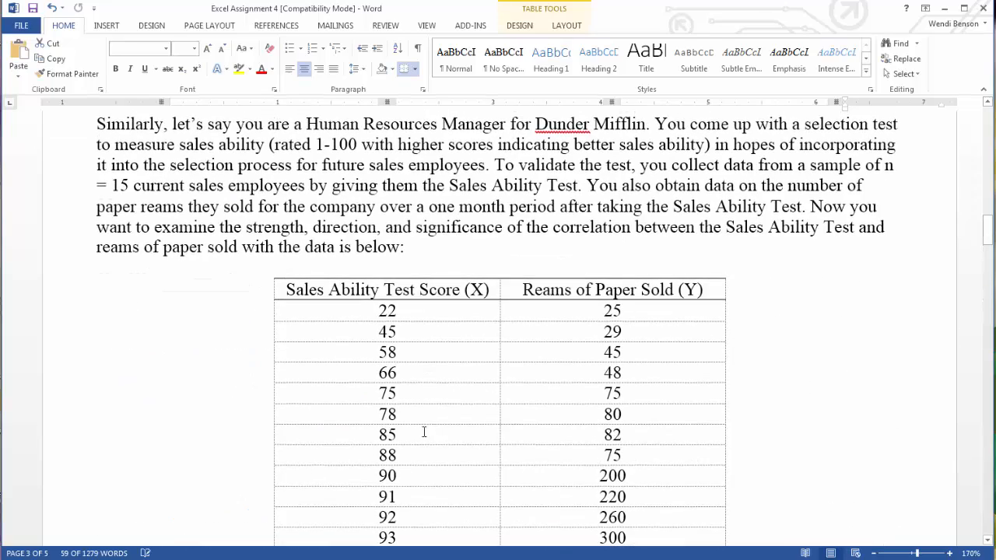
scroll(443, 429, "down", 20)
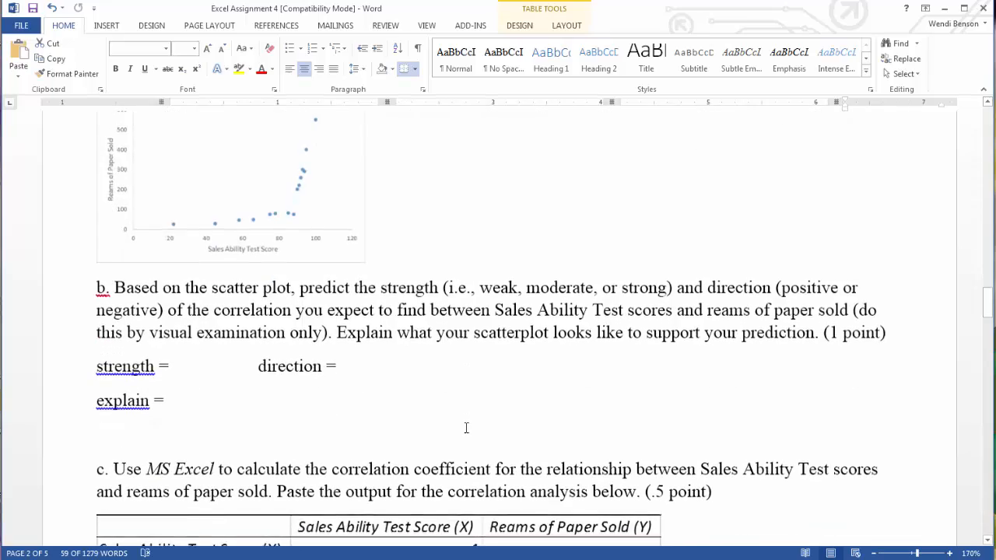
scroll(466, 428, "down", 2)
scroll(528, 424, "up", 4)
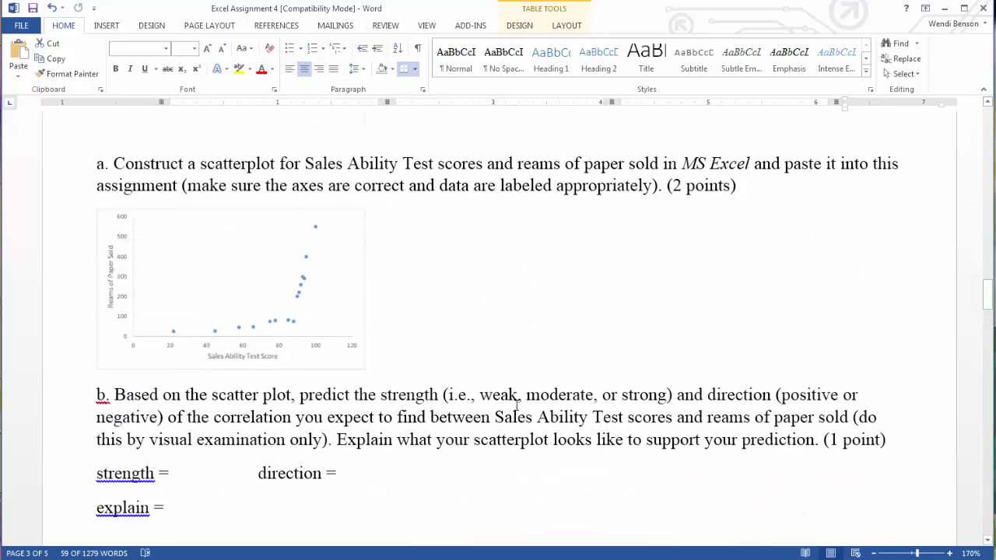
Insert "positive and" before "significant" in question 1d so it asks whether the relationship is positive and significant
scroll(519, 414, "down", 10)
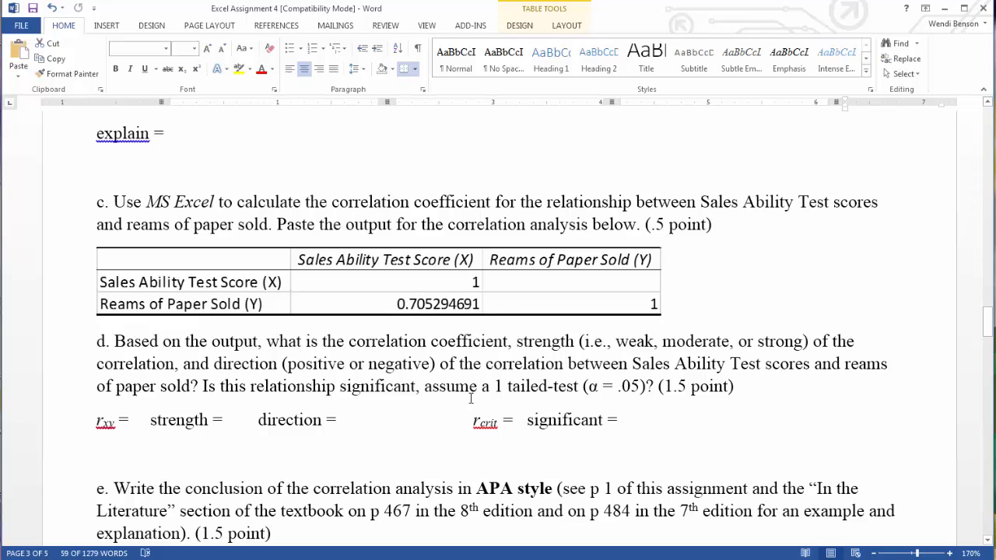
left_click(340, 387)
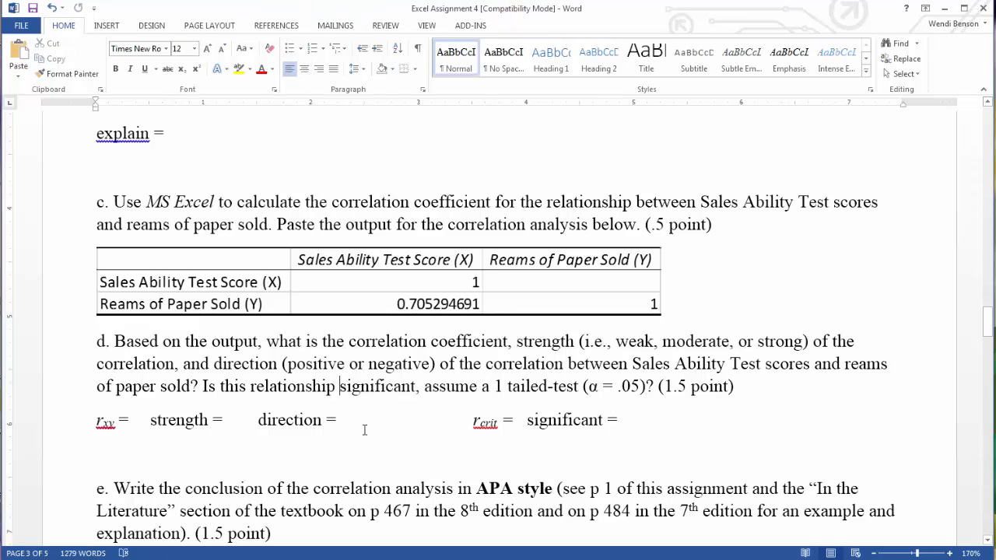
type("positive ")
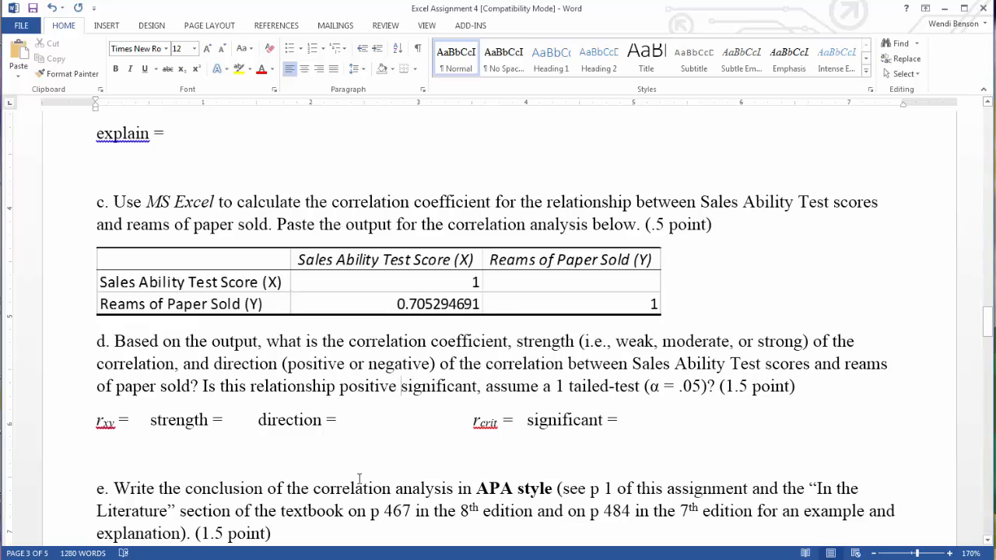
type("and")
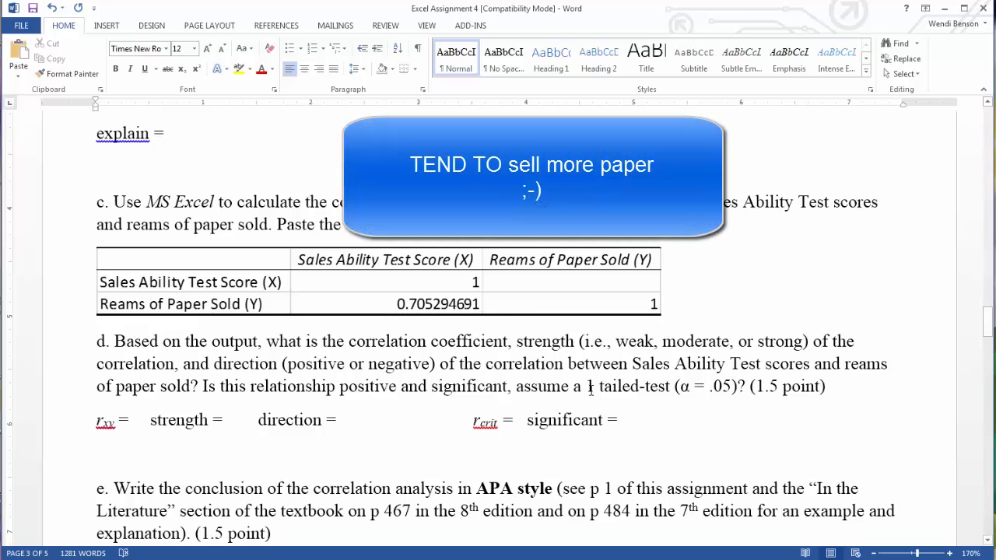
Review question 1d's one-tailed test wording and answer line, and compare it with the scatterplot prediction in question 1b
left_click_drag(586, 388, 665, 399)
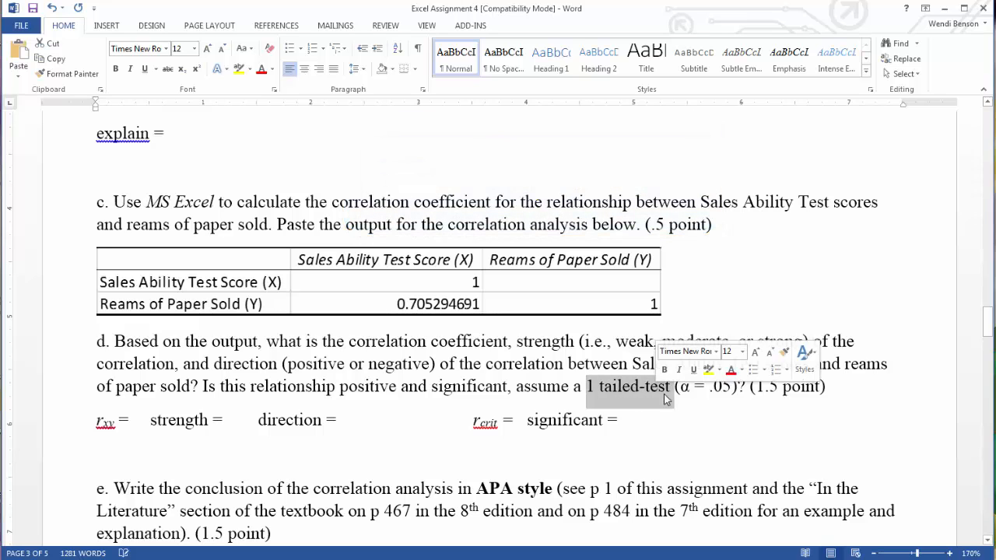
left_click(722, 387)
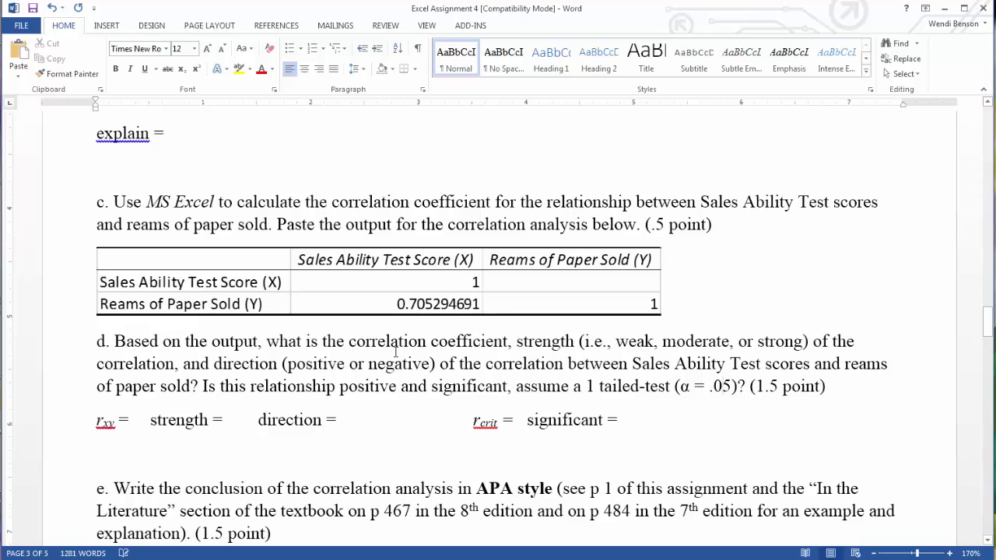
left_click(131, 420)
scroll(360, 434, "up", 5)
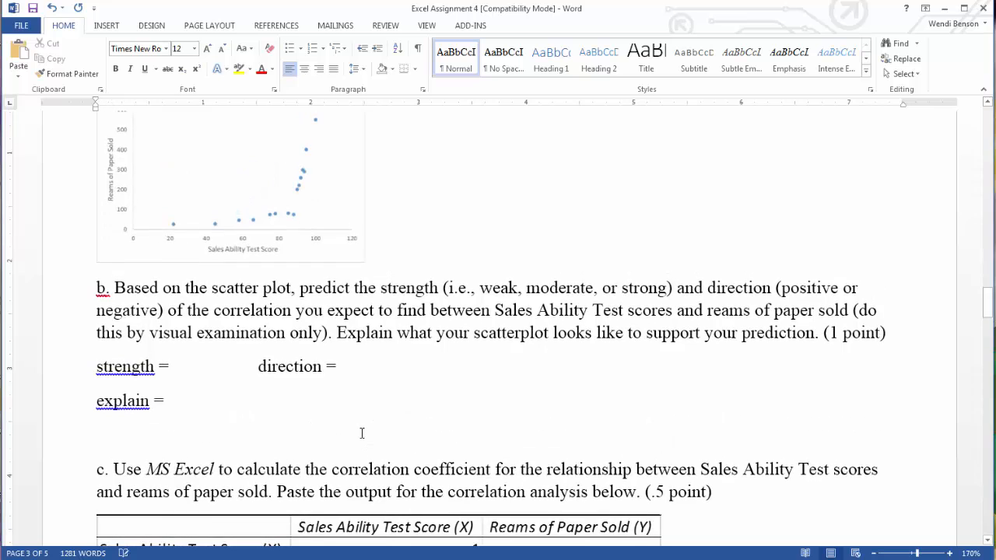
scroll(362, 434, "up", 2)
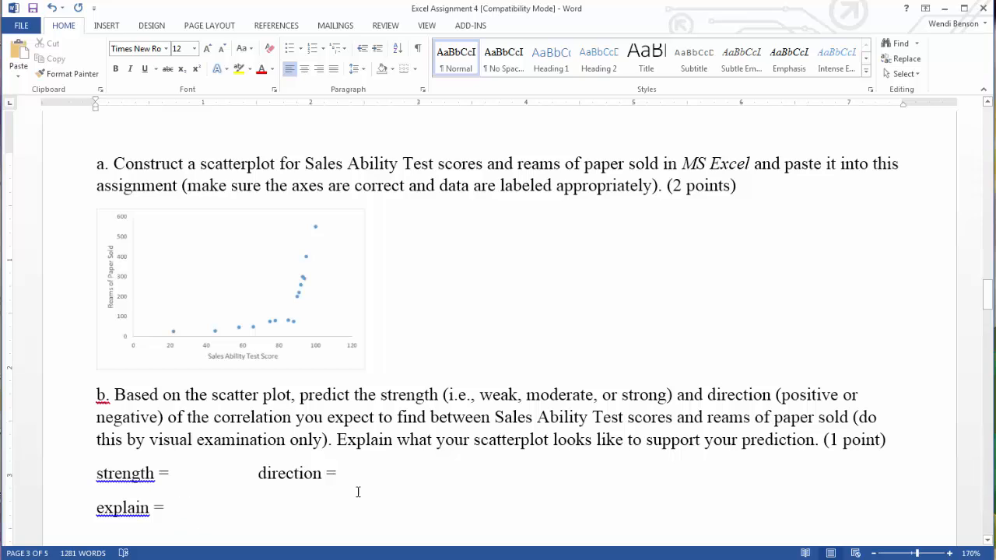
scroll(378, 418, "down", 9)
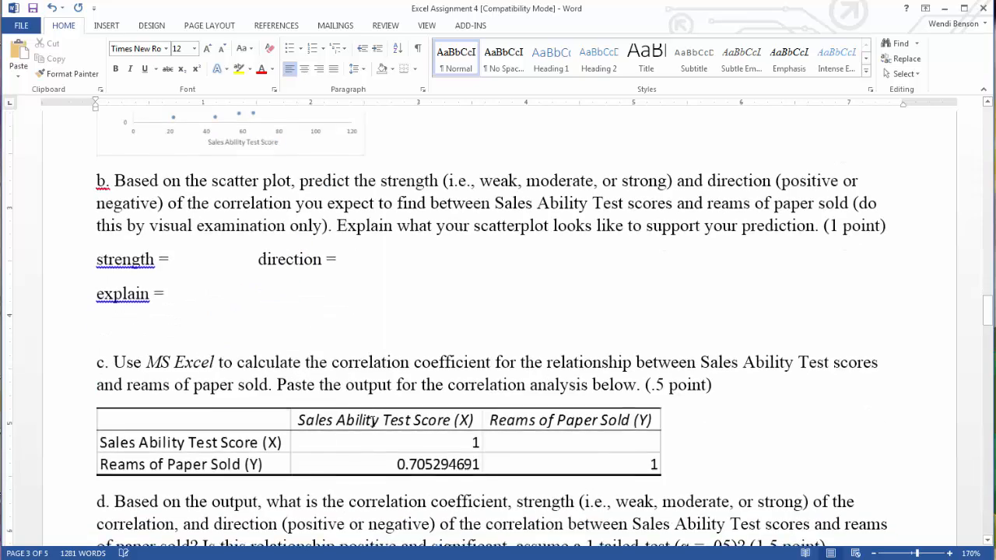
scroll(353, 402, "down", 1)
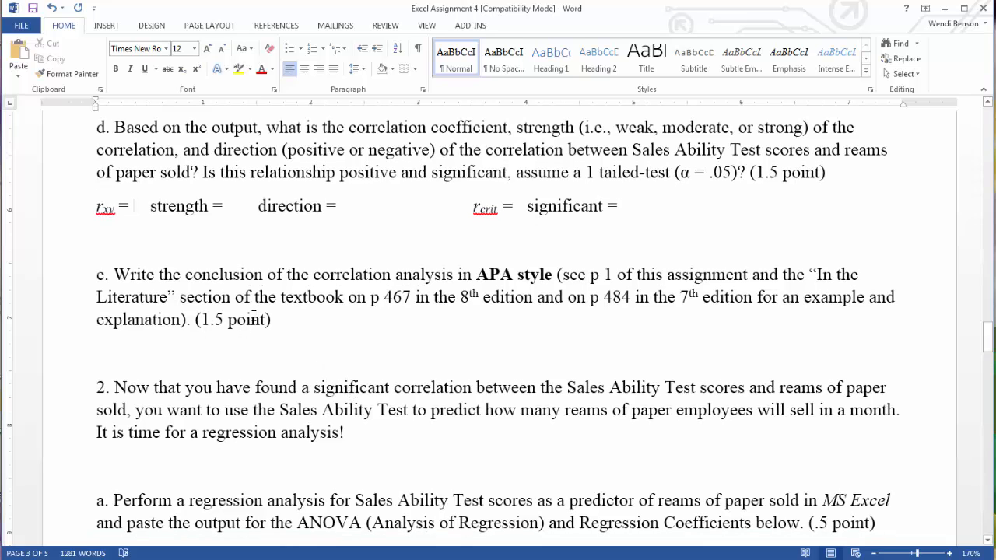
Review the APA style correlation write-up requirements and examples on page 1 that question 1e refers to
scroll(391, 420, "up", 20)
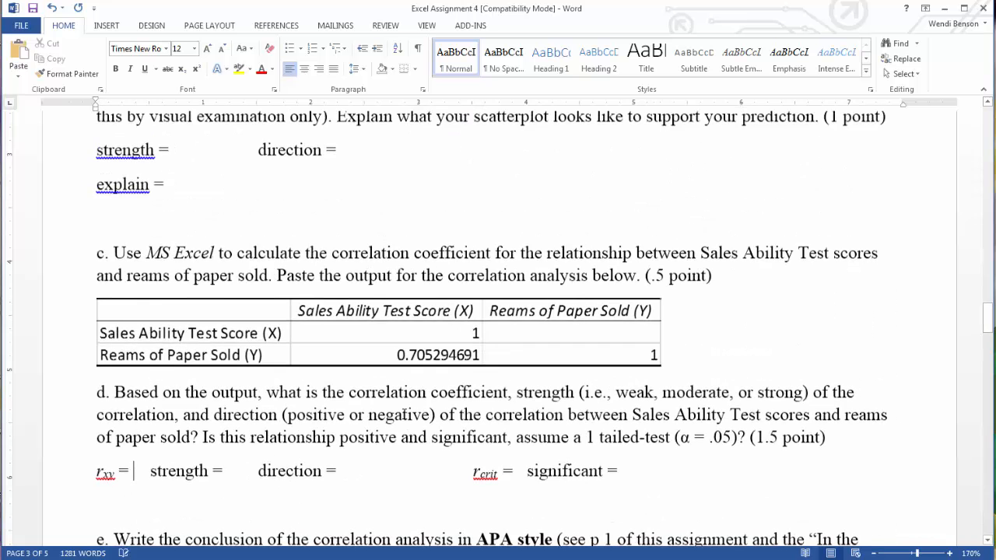
scroll(391, 432, "up", 20)
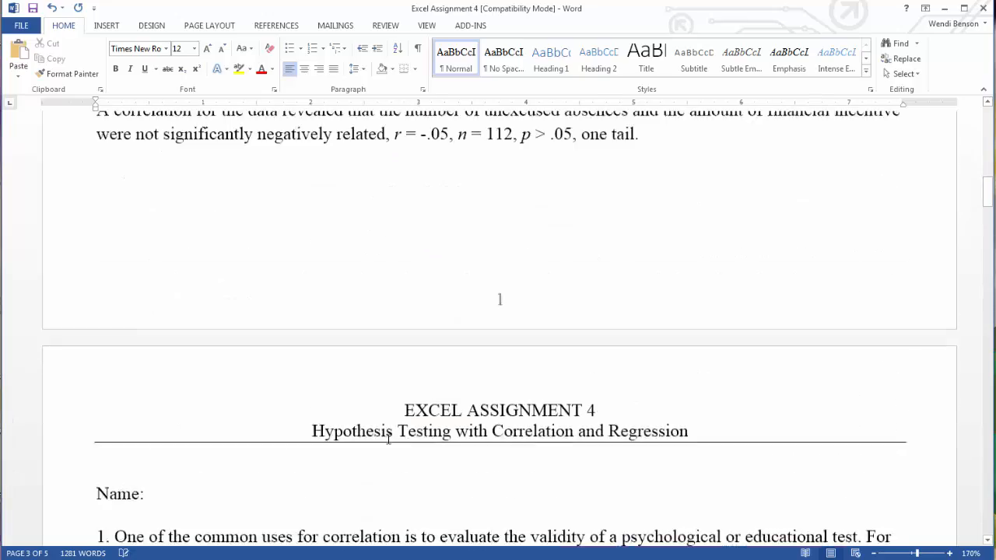
scroll(388, 440, "up", 5)
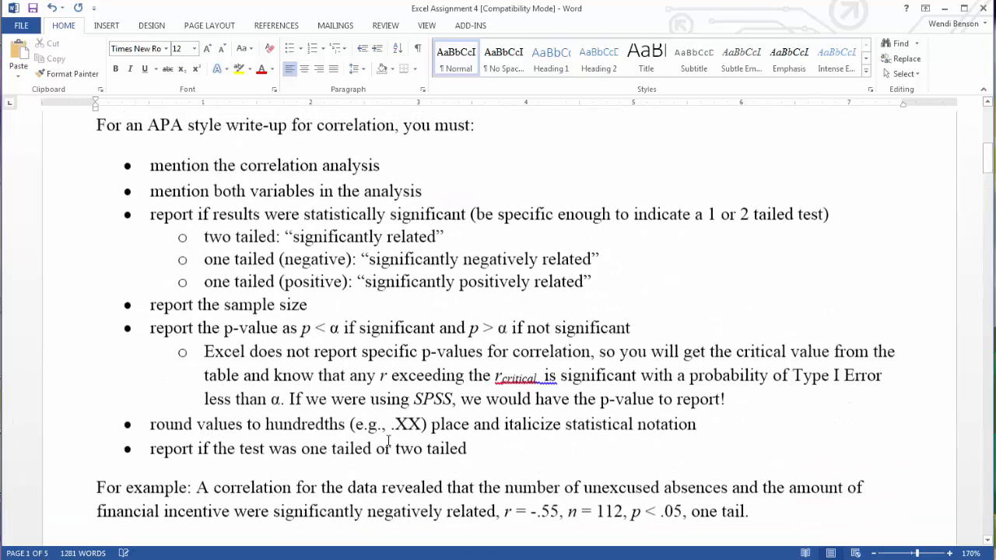
scroll(389, 439, "down", 12)
scroll(390, 438, "up", 7)
scroll(389, 438, "down", 20)
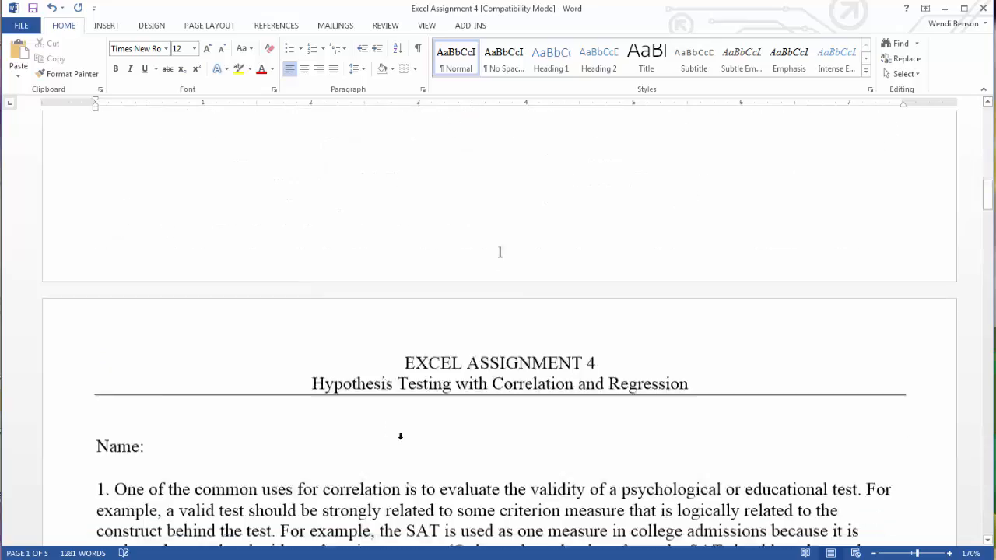
scroll(405, 435, "down", 6)
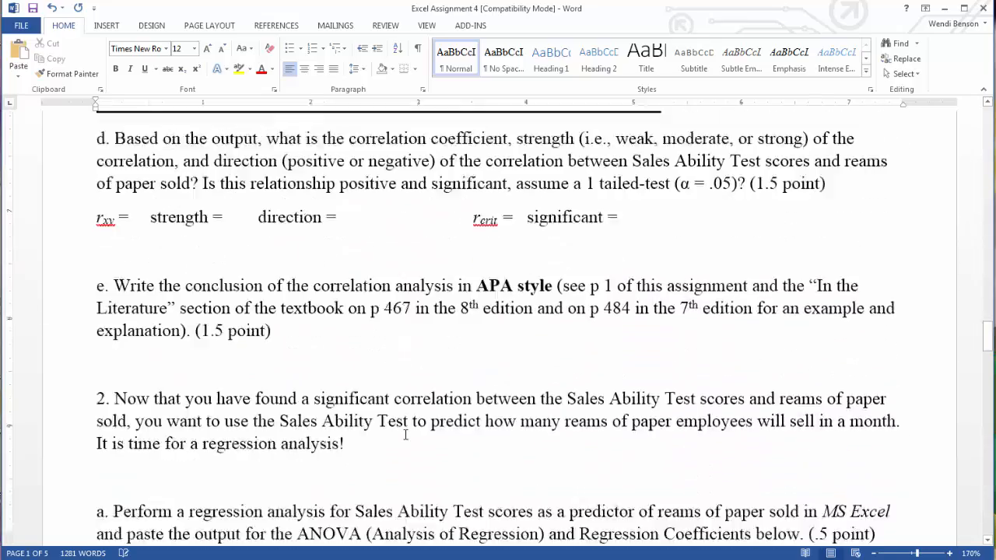
Read question 2 on performing the regression analysis and writing the regression equation for reams of paper sold
scroll(404, 436, "up", 3)
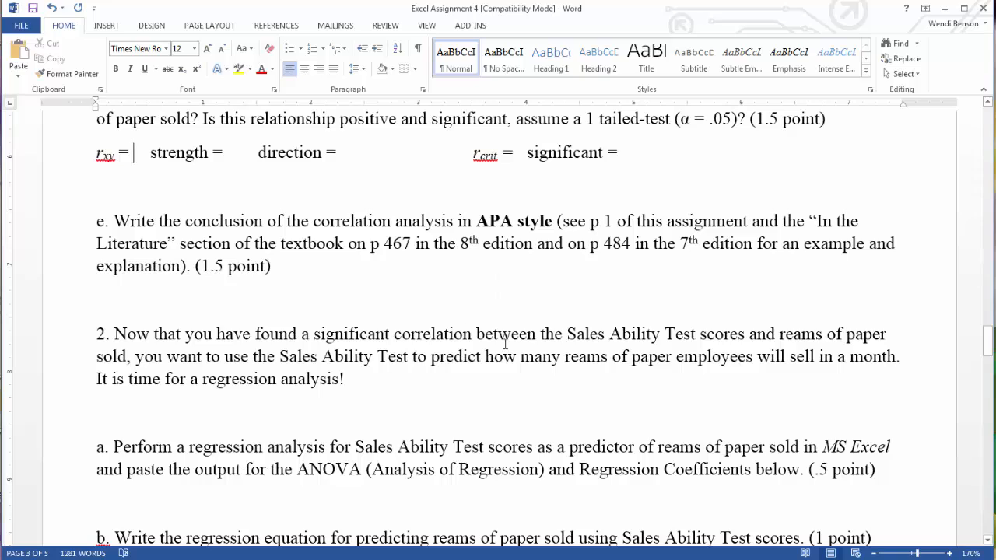
scroll(519, 356, "up", 7)
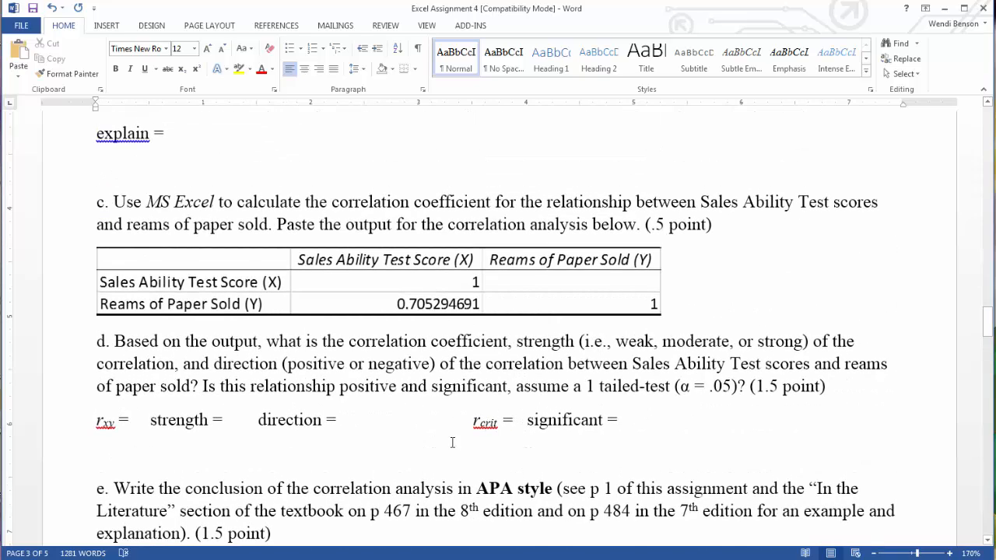
scroll(466, 423, "down", 12)
scroll(440, 302, "up", 2)
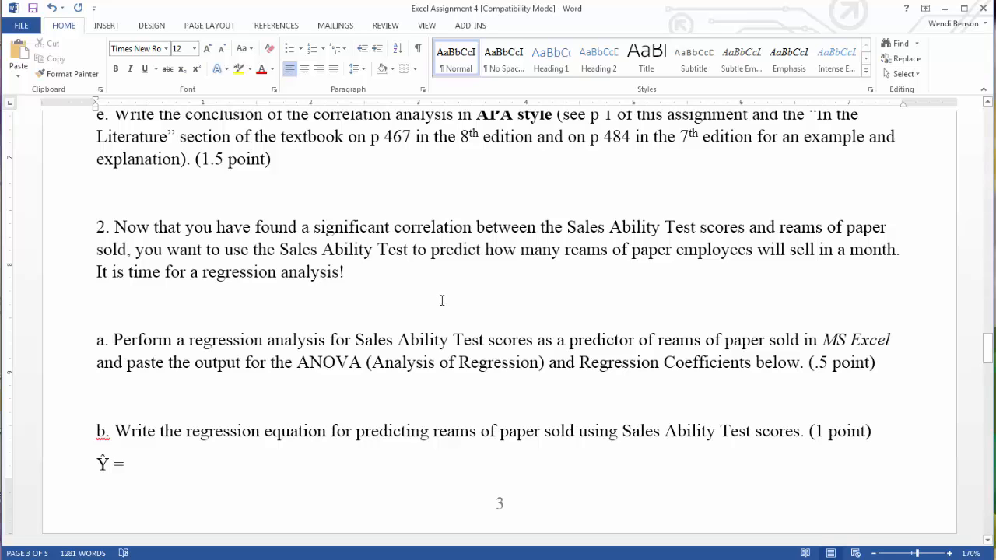
Switch to Excel and rename Sheet1, which holds the two-variable data and scatterplot, as DATA
left_click(235, 559)
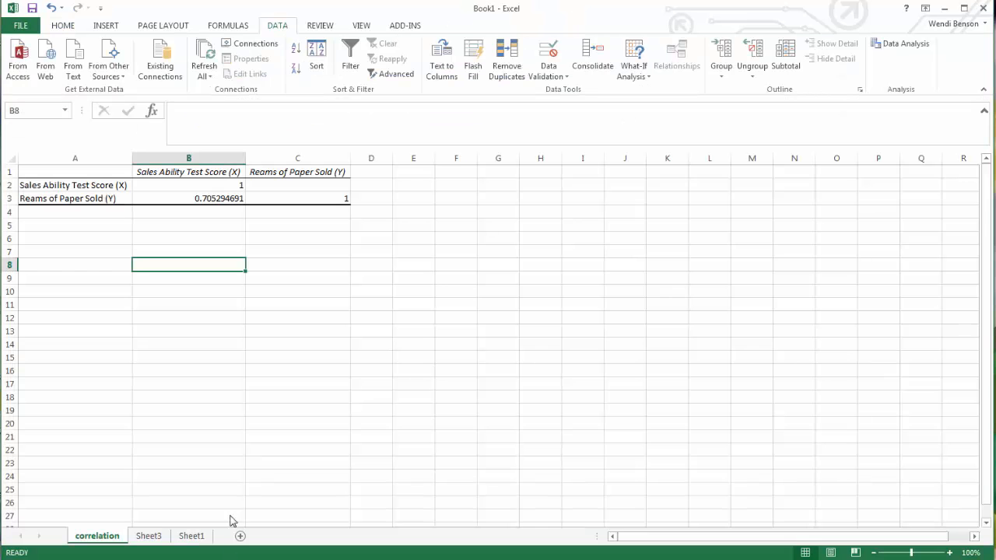
left_click(190, 536)
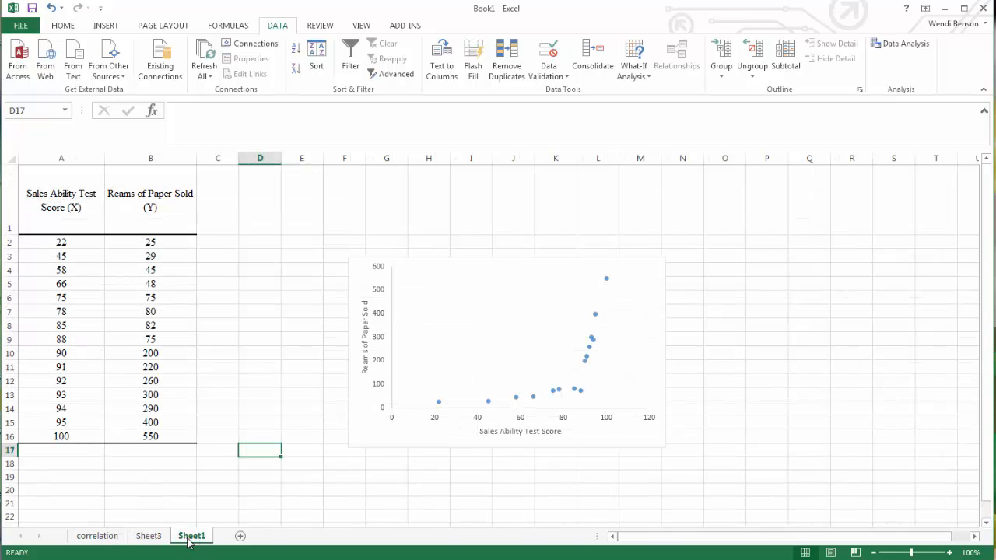
right_click(189, 539)
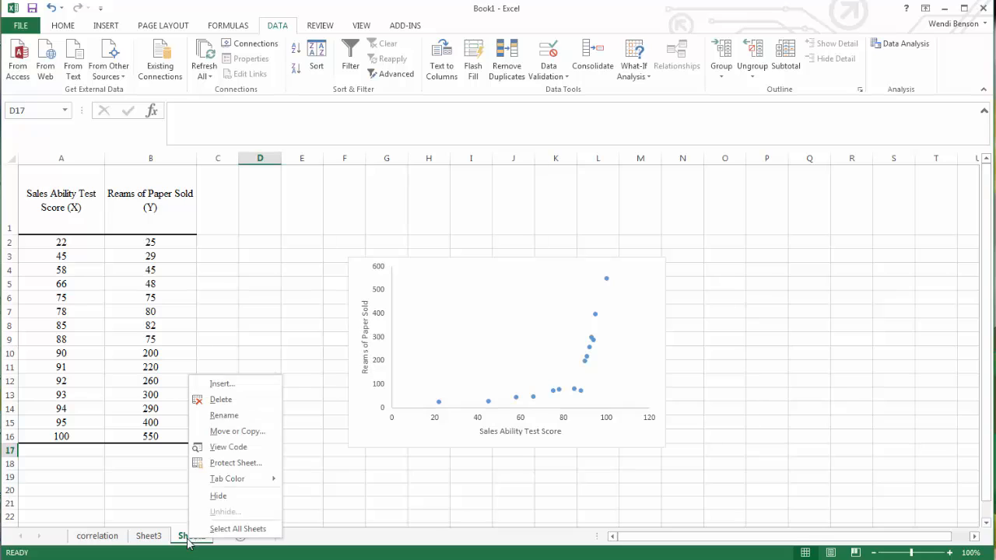
left_click(221, 417)
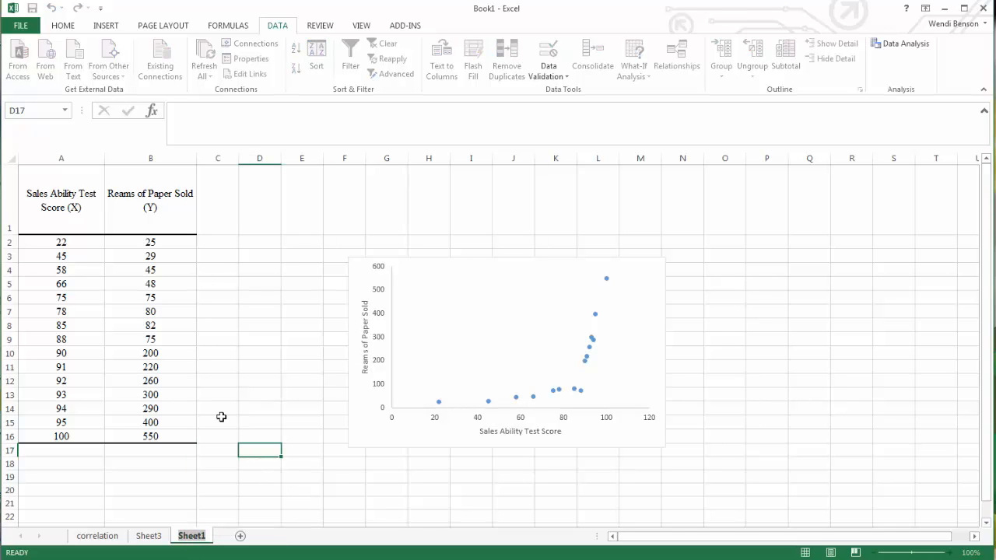
type("DATA")
key("Return")
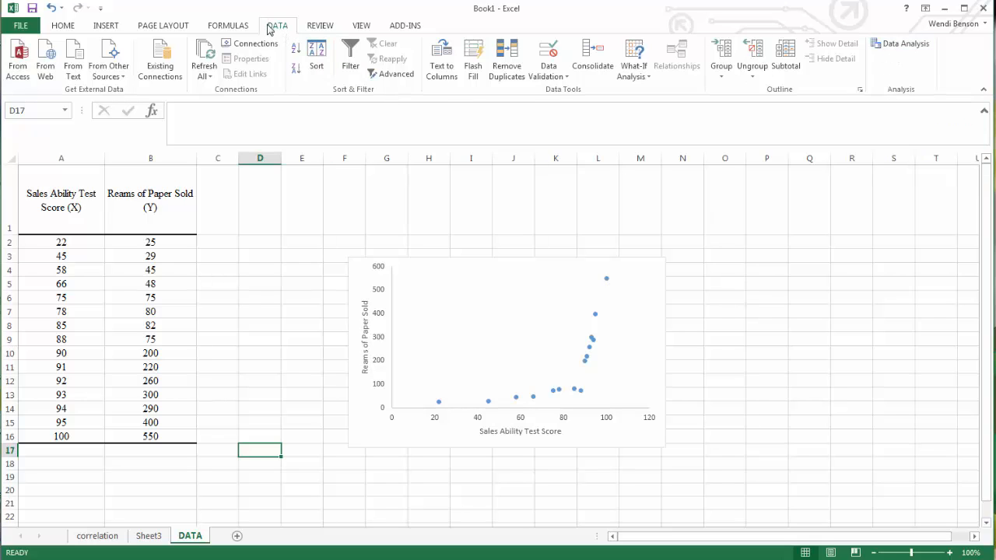
Set up a Regression analysis with Y range $B$1:$B$16 for reams sold and X range $A$1:$A$16 for test scores
left_click(915, 49)
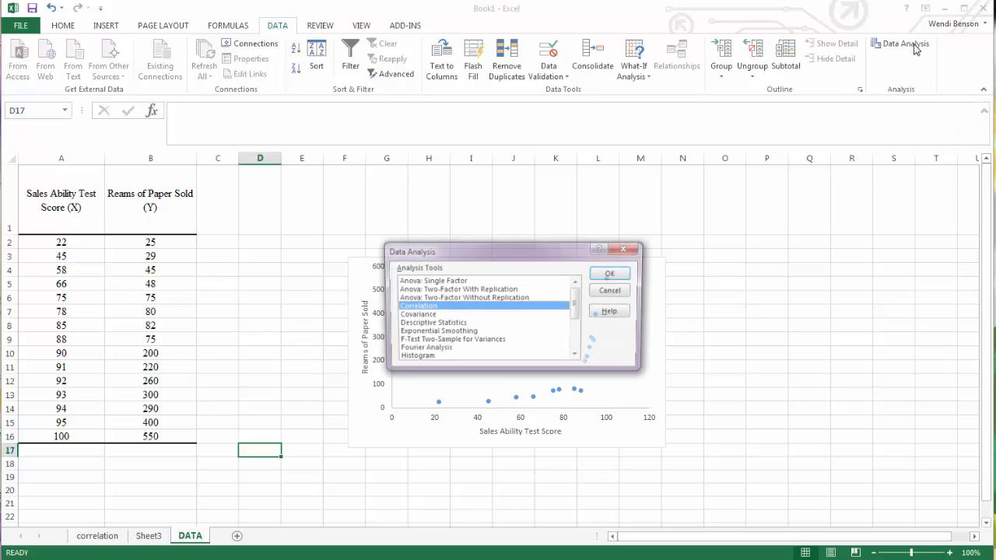
scroll(451, 319, "down", 3)
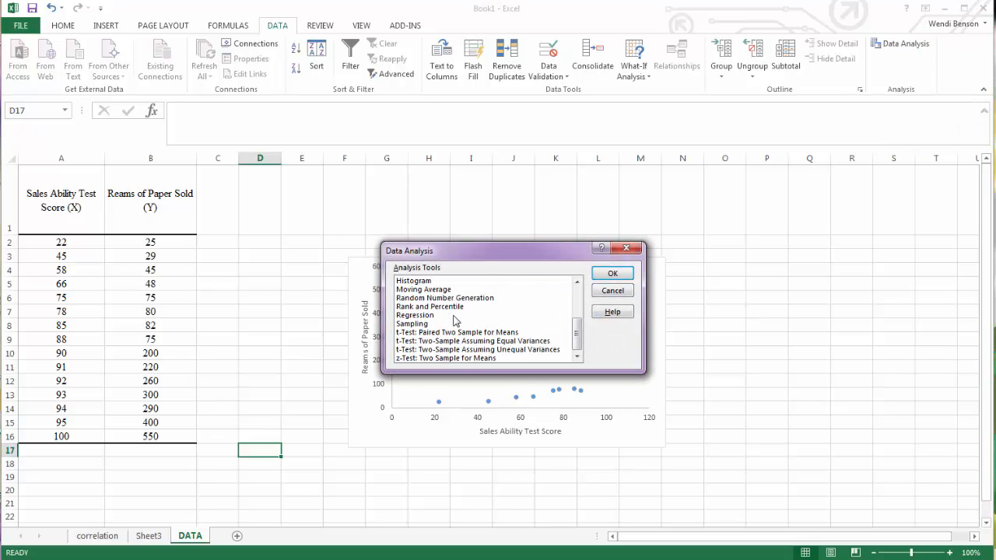
left_click(433, 316)
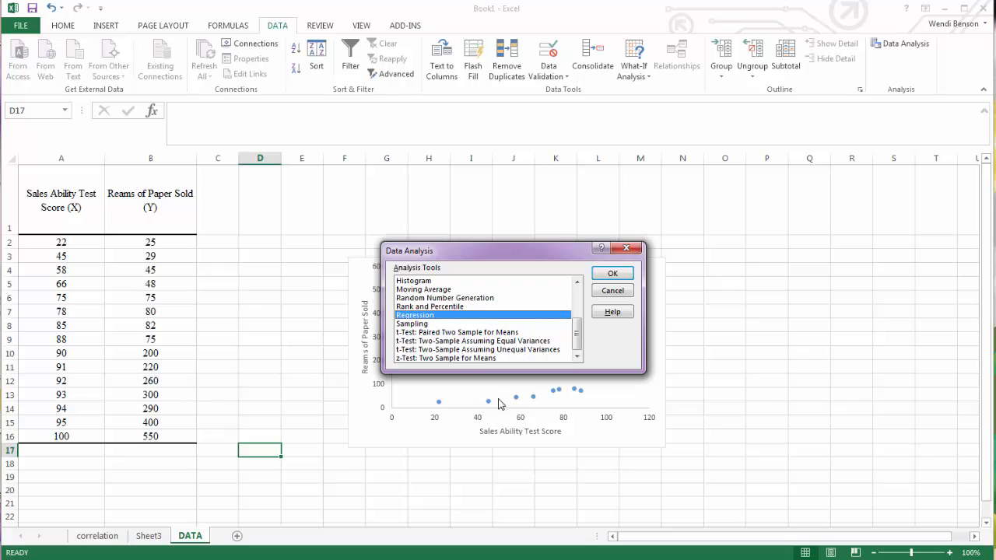
left_click(613, 274)
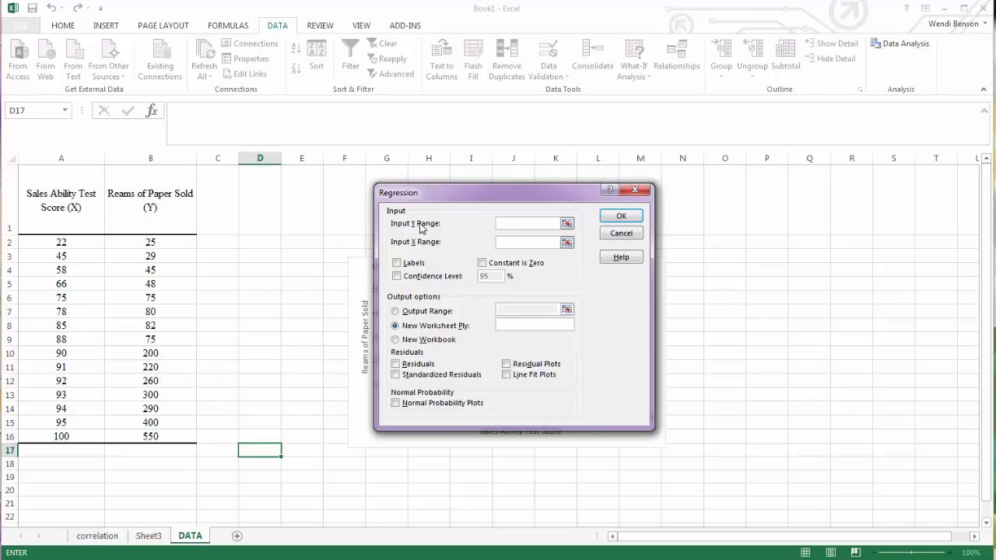
left_click_drag(150, 195, 147, 433)
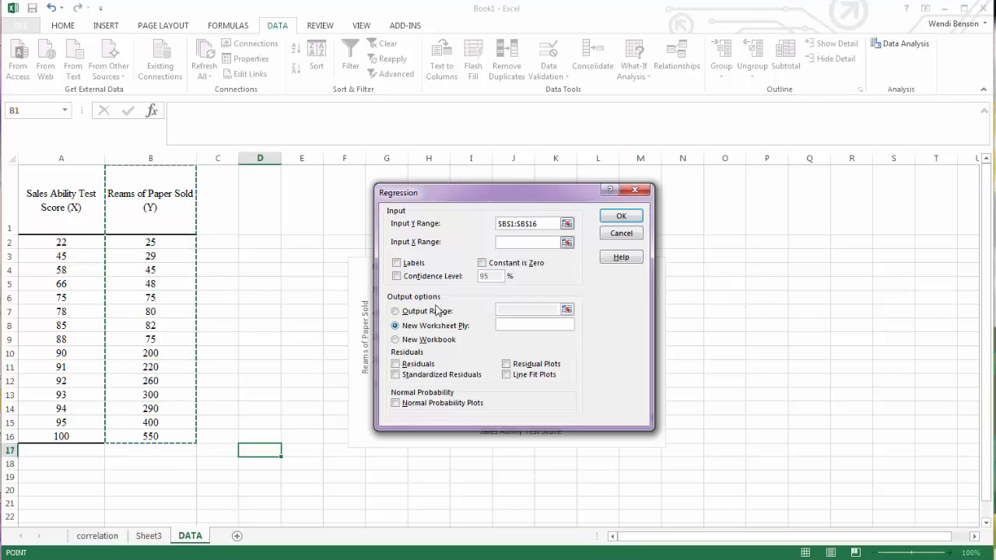
left_click(507, 243)
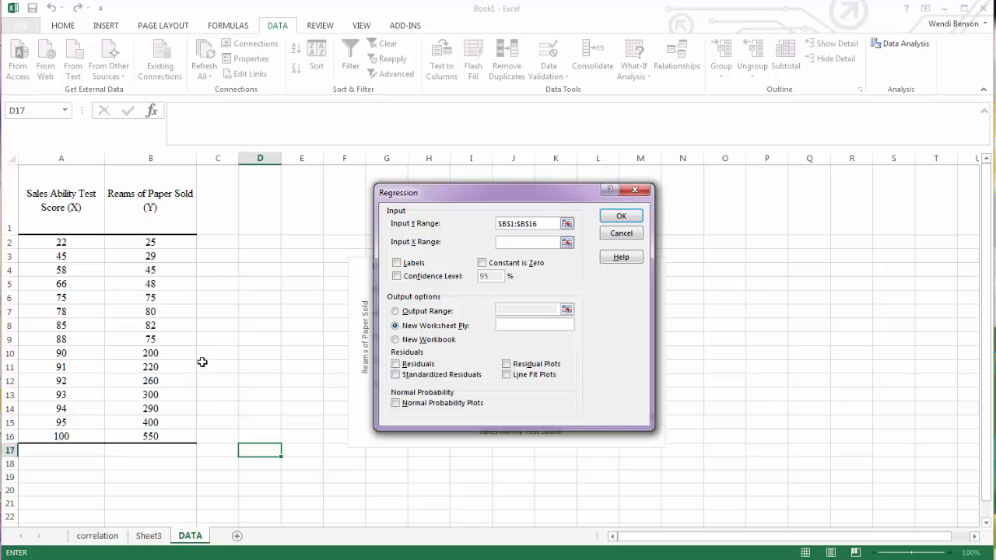
left_click_drag(77, 193, 75, 432)
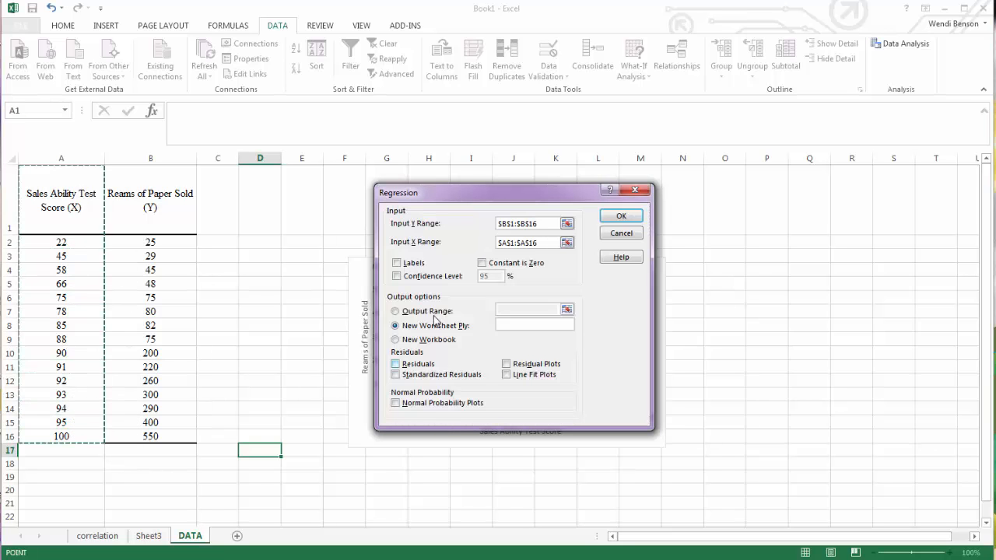
Include the labels and run the regression with its output on a new worksheet named regression
left_click(398, 263)
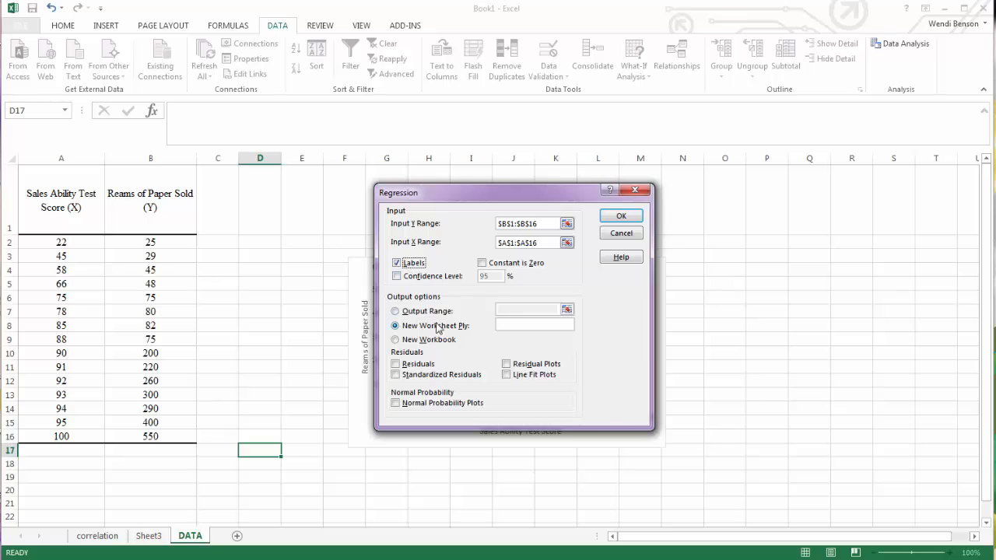
left_click(515, 325)
type("regression")
left_click(609, 220)
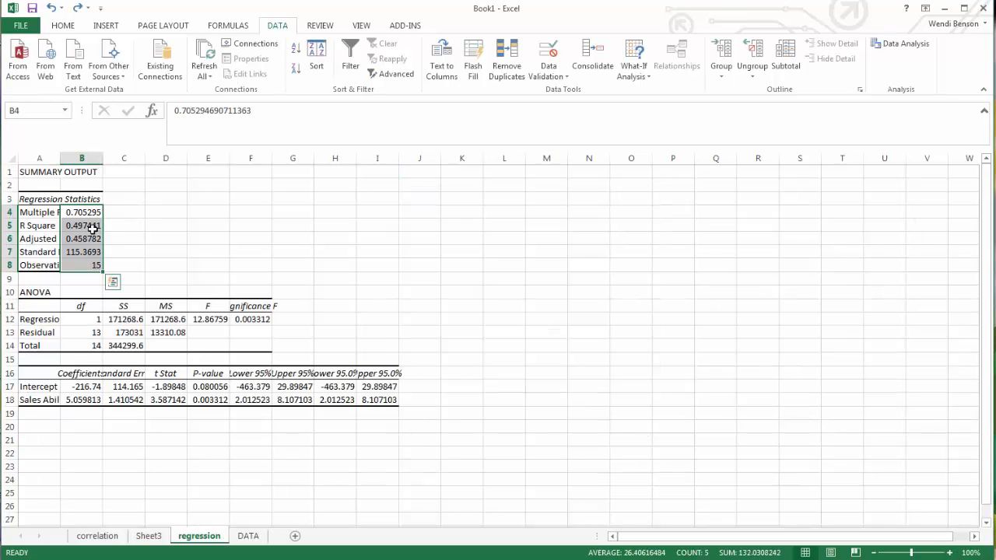
Format the regression statistics values in B4:B8 as Number with three decimal places
left_click(383, 292)
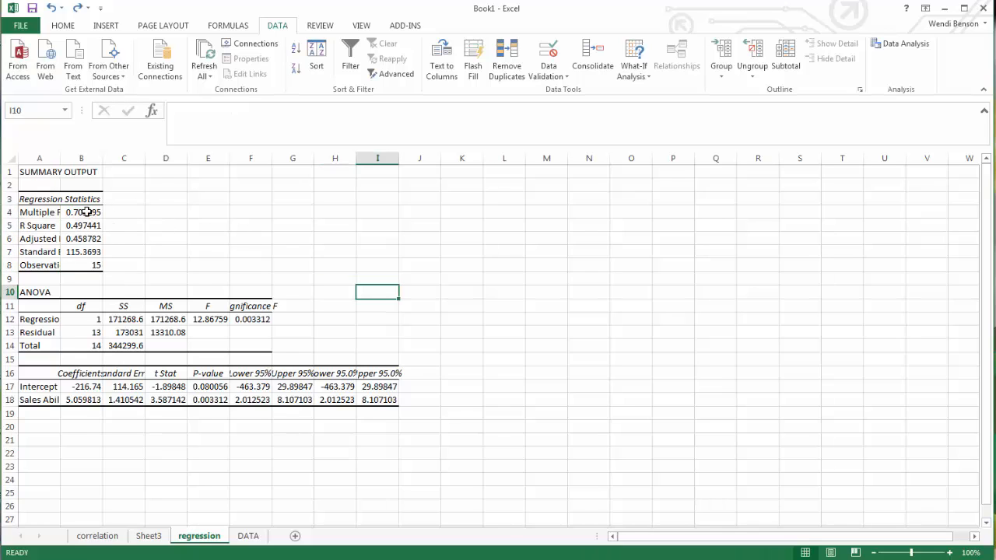
left_click_drag(85, 212, 84, 264)
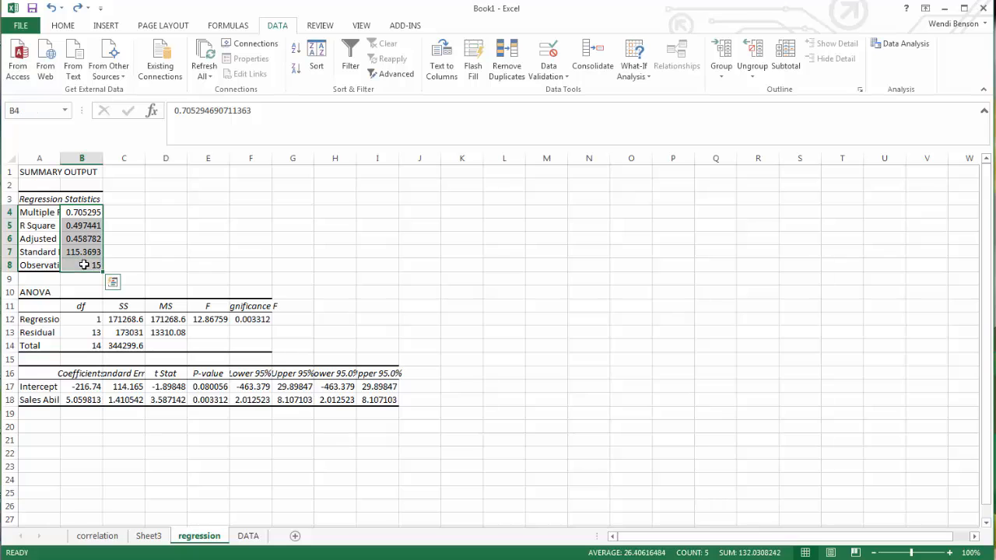
right_click(87, 235)
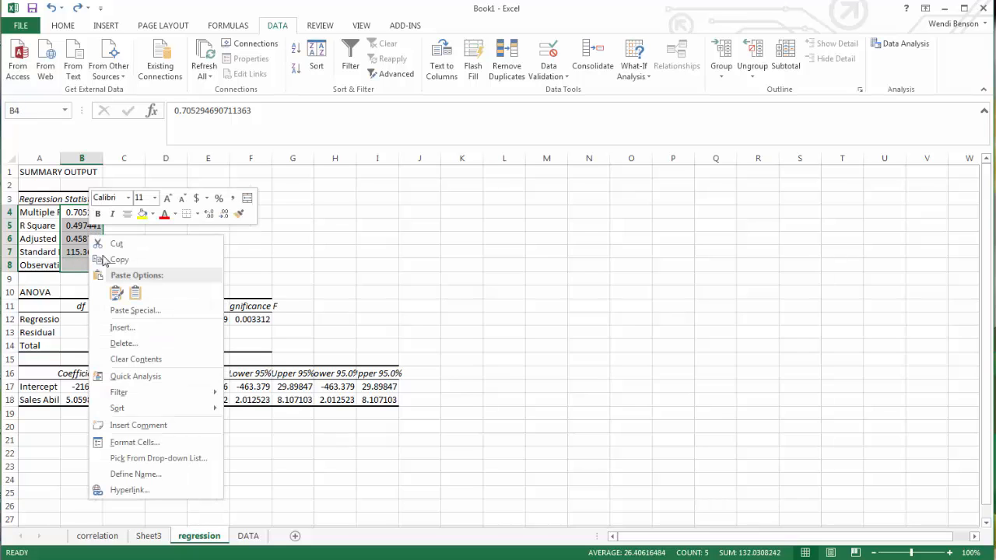
left_click(153, 442)
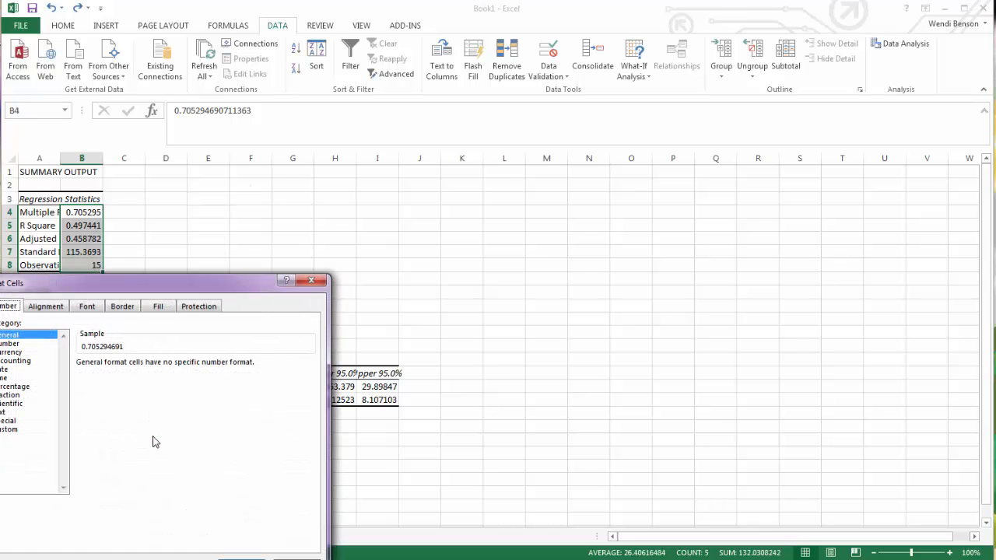
left_click(11, 345)
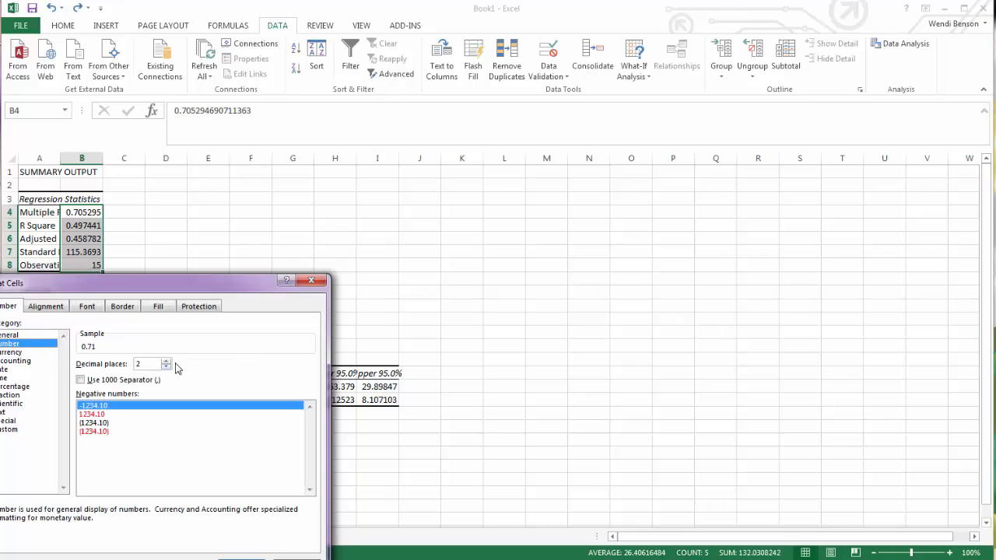
left_click(165, 361)
left_click(242, 559)
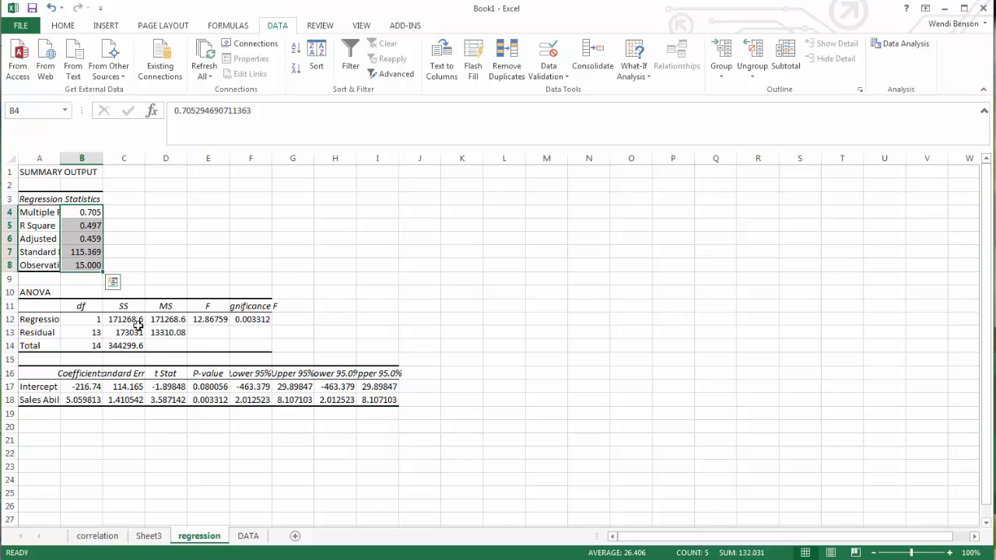
Format the ANOVA values B12:F14 together with the coefficient table values B17:I18 as Number with three decimal places
left_click_drag(94, 322, 263, 348)
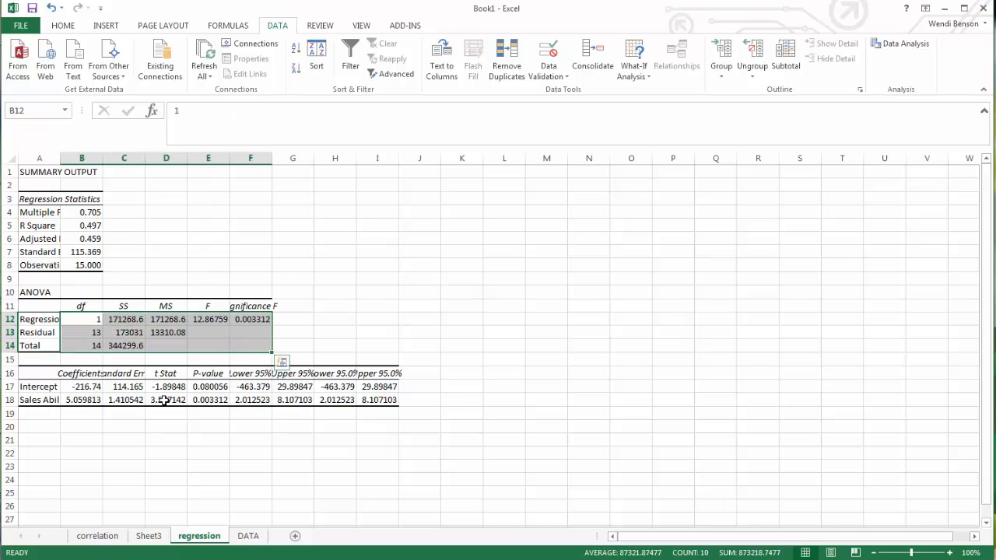
left_click_drag(91, 386, 370, 397)
right_click(370, 397)
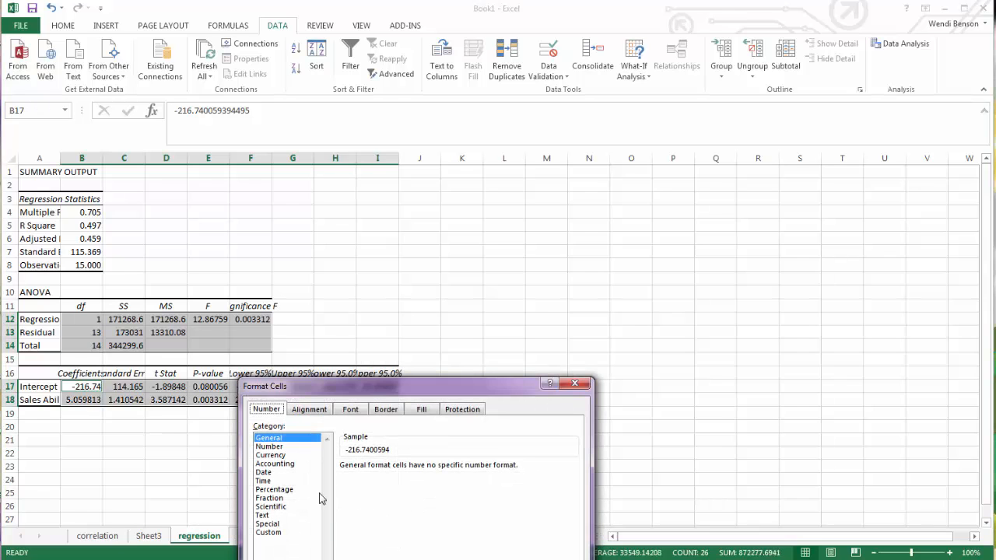
left_click(269, 445)
left_click(427, 463)
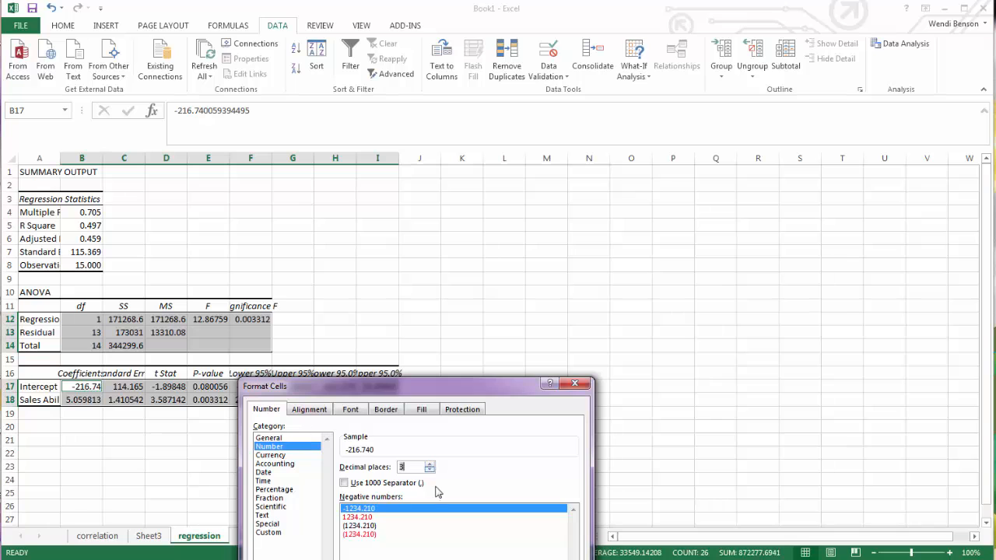
key("Return")
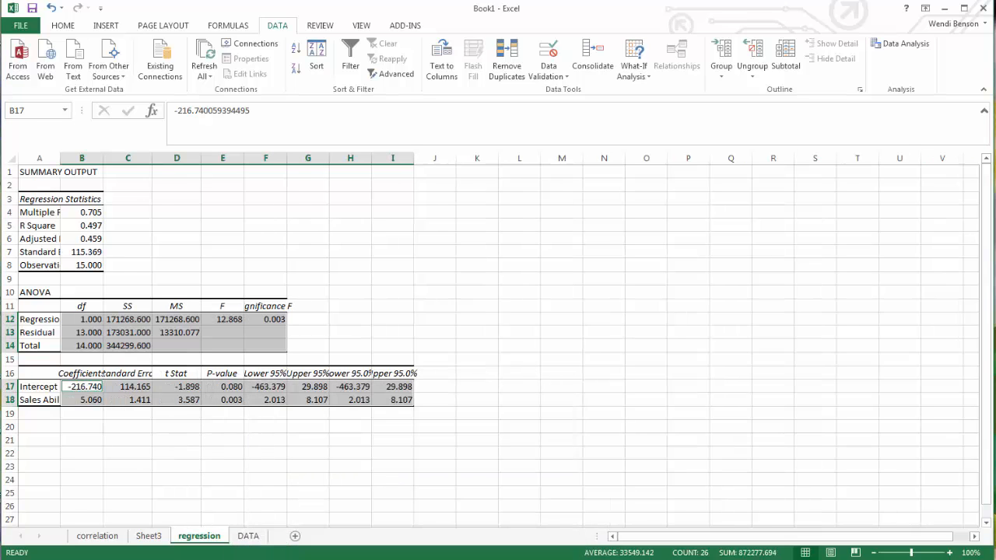
Reselect the ANOVA and coefficient table values and review the number format applied to them
left_click(230, 464)
left_click_drag(91, 320, 278, 347)
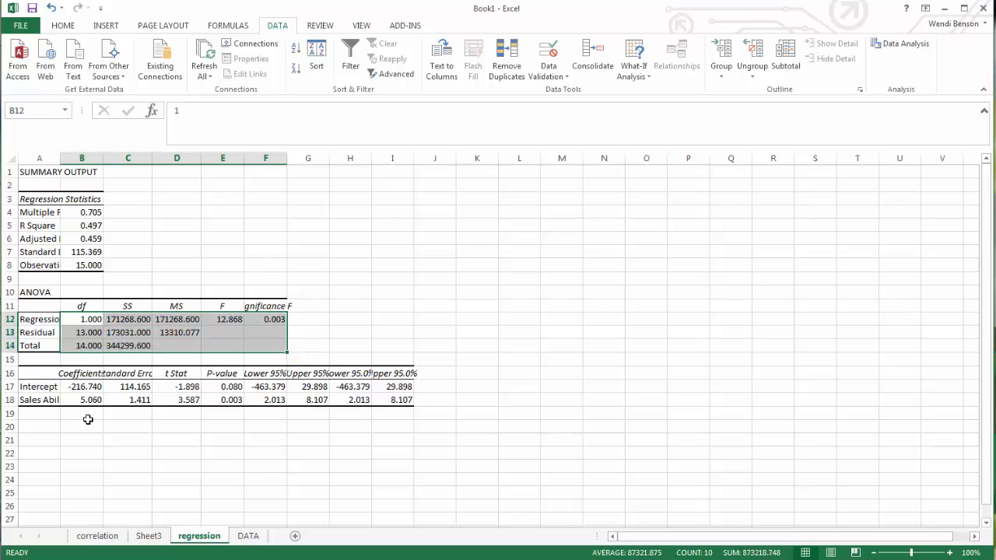
left_click_drag(94, 388, 387, 399)
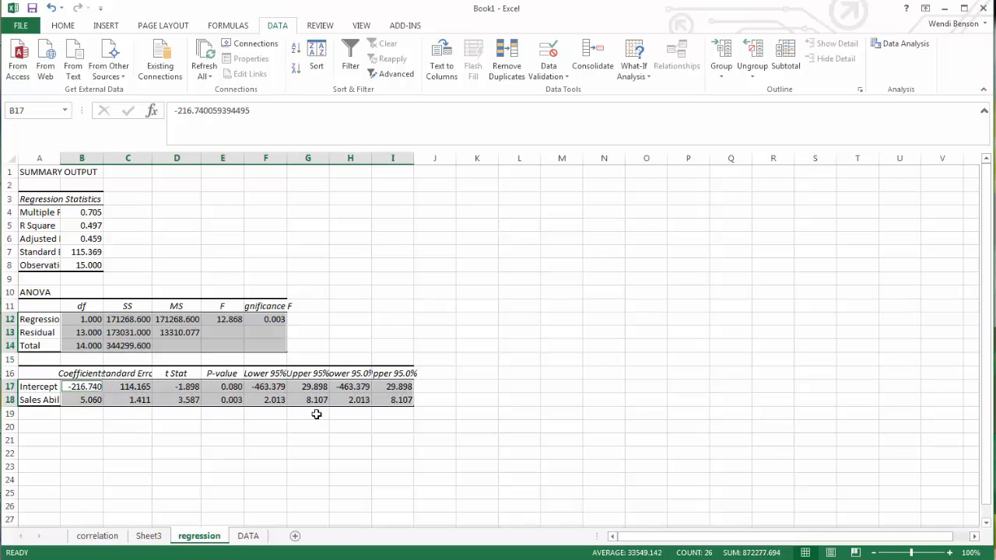
right_click(305, 389)
left_click(336, 559)
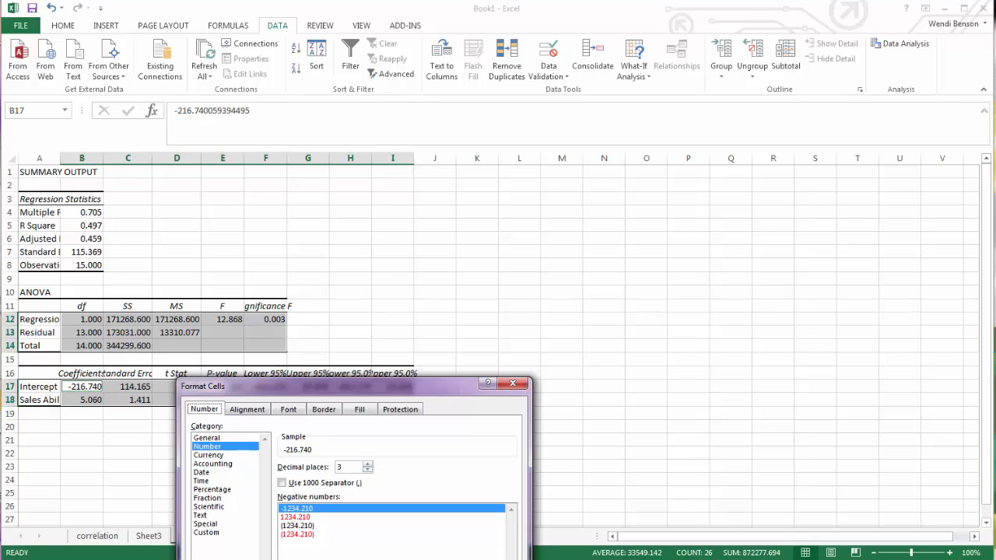
key("Return")
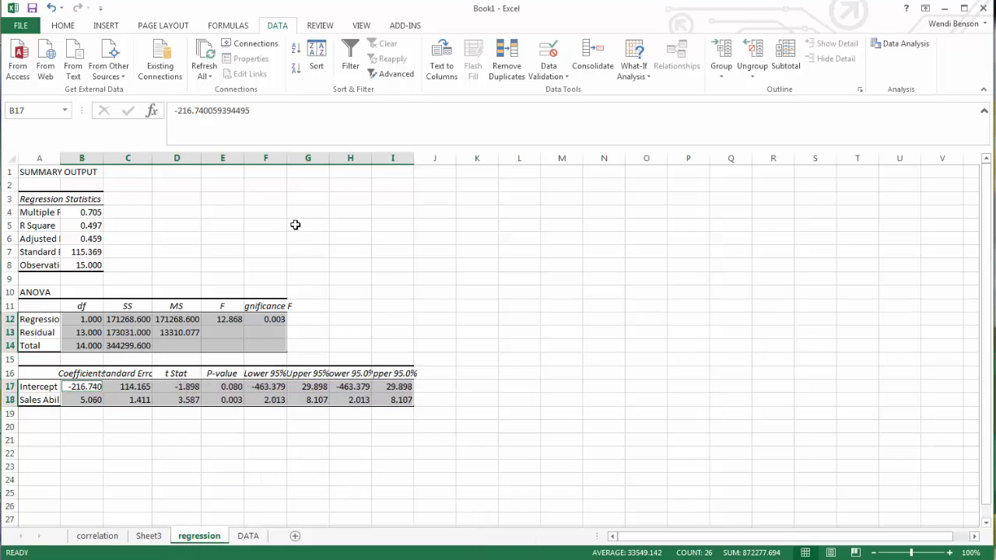
Fit the widths of columns A to C and E to I to the contents of the regression output
double_click(60, 157)
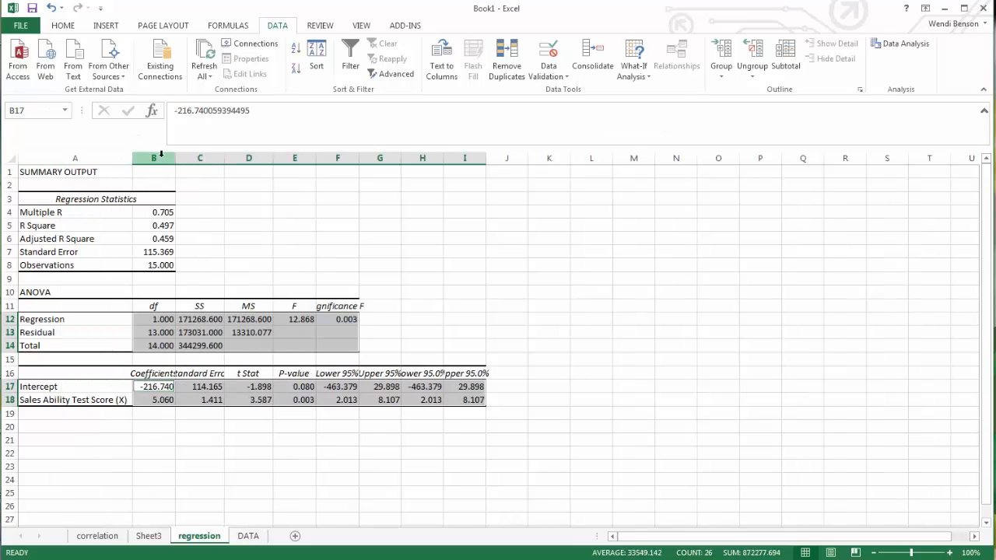
double_click(176, 159)
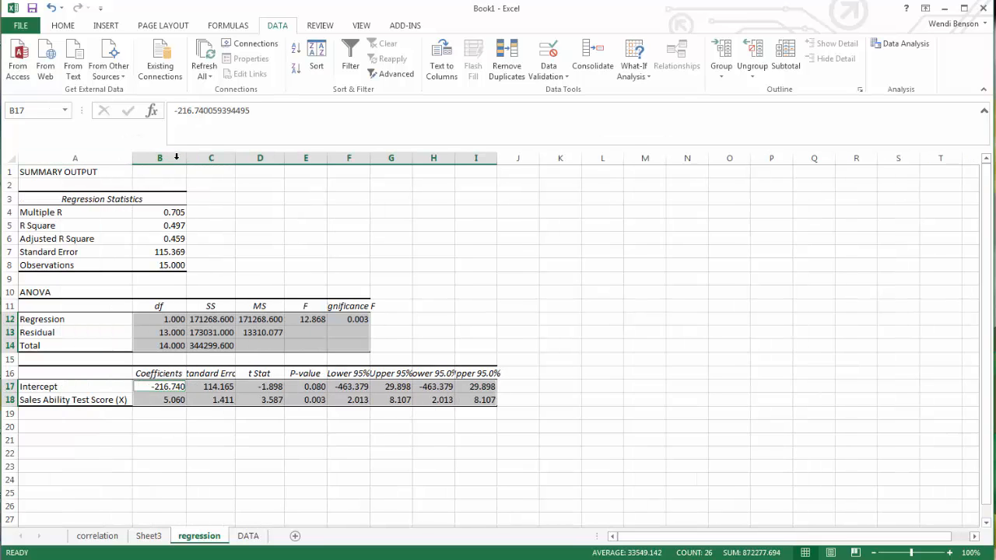
double_click(234, 158)
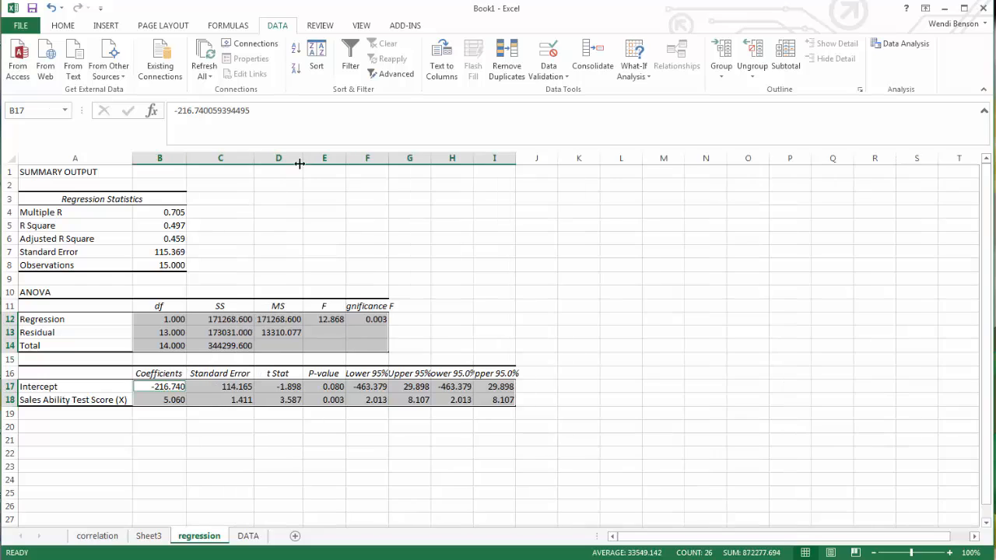
double_click(345, 159)
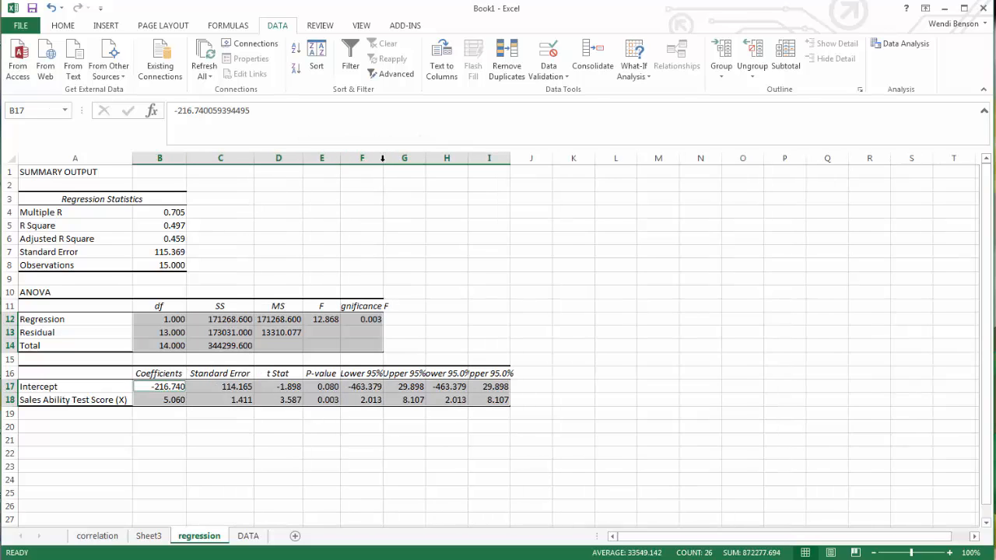
double_click(382, 157)
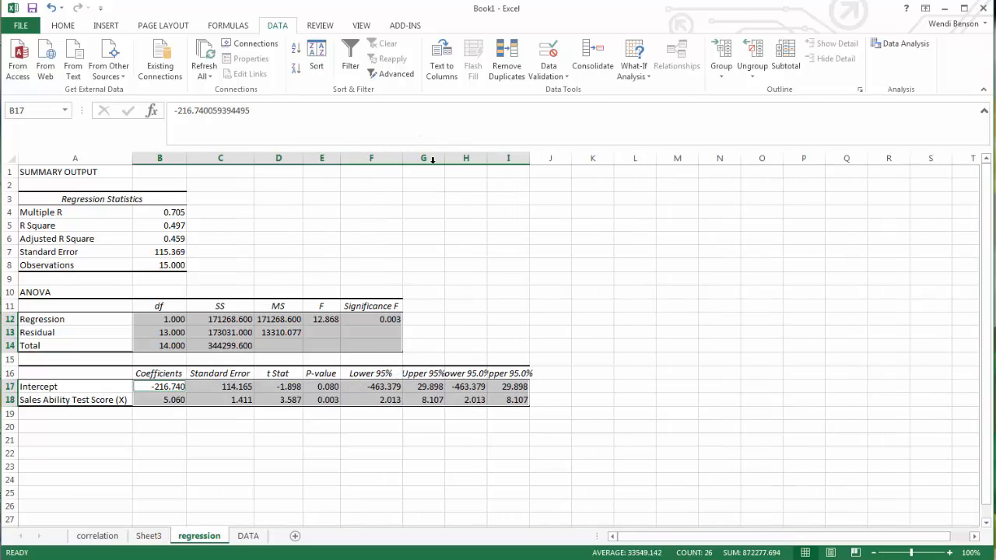
double_click(487, 159)
double_click(542, 158)
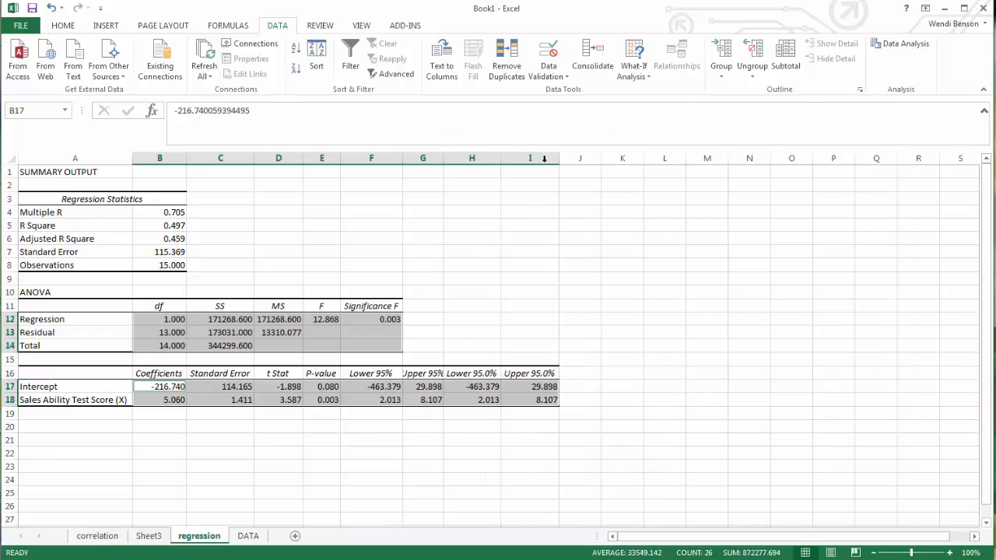
double_click(443, 158)
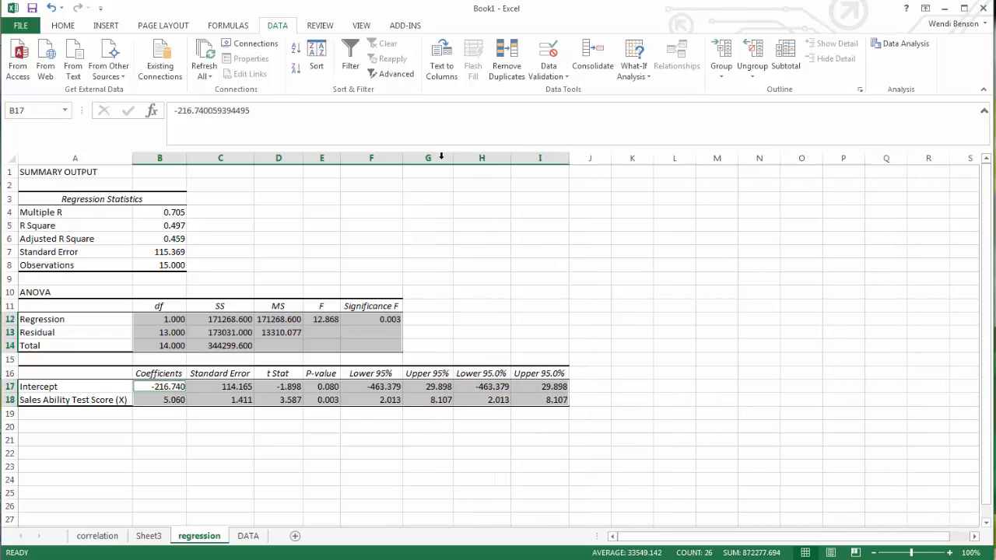
left_click(671, 332)
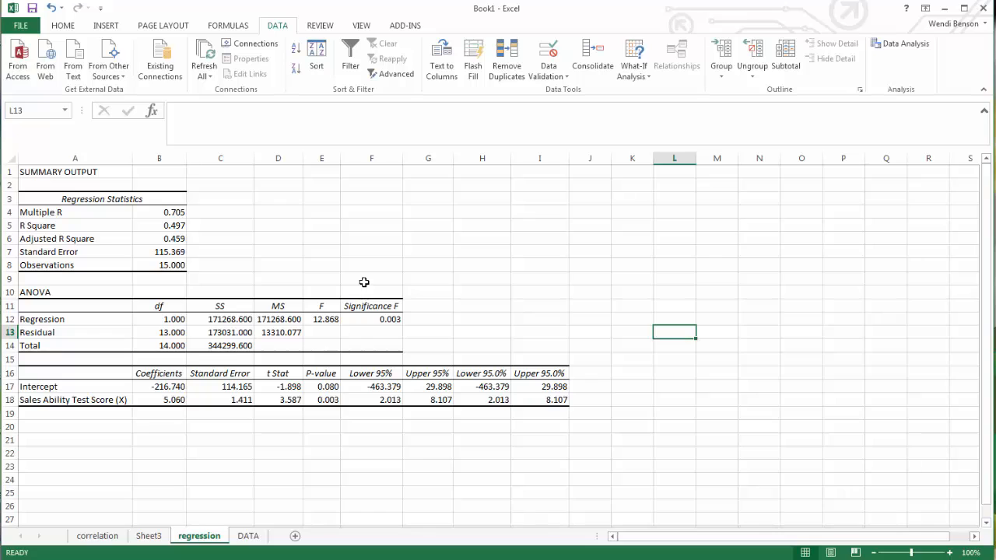
Compare Multiple R in the regression output with the coefficient on the correlation sheet, and examine the R Square value
left_click(182, 213)
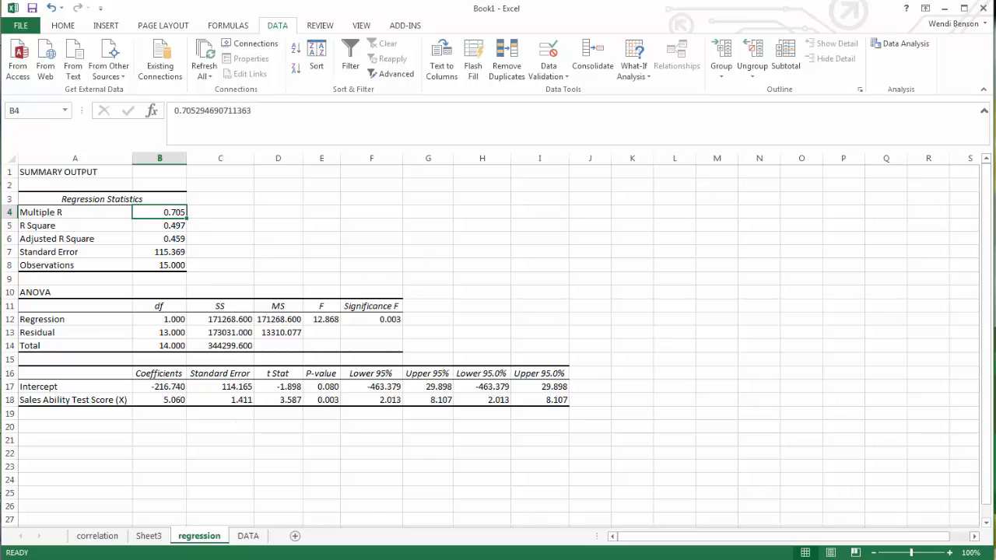
left_click(110, 540)
left_click(220, 199)
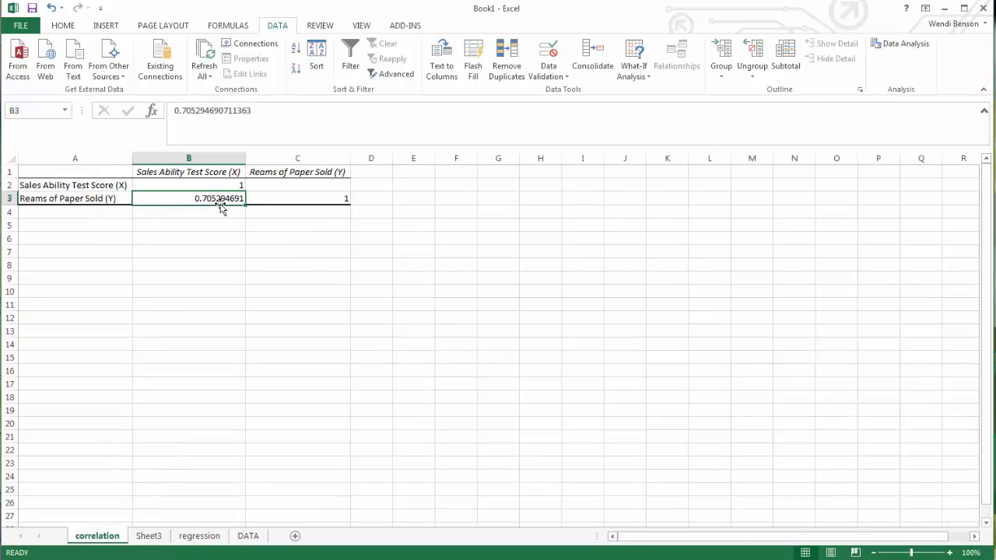
left_click(203, 538)
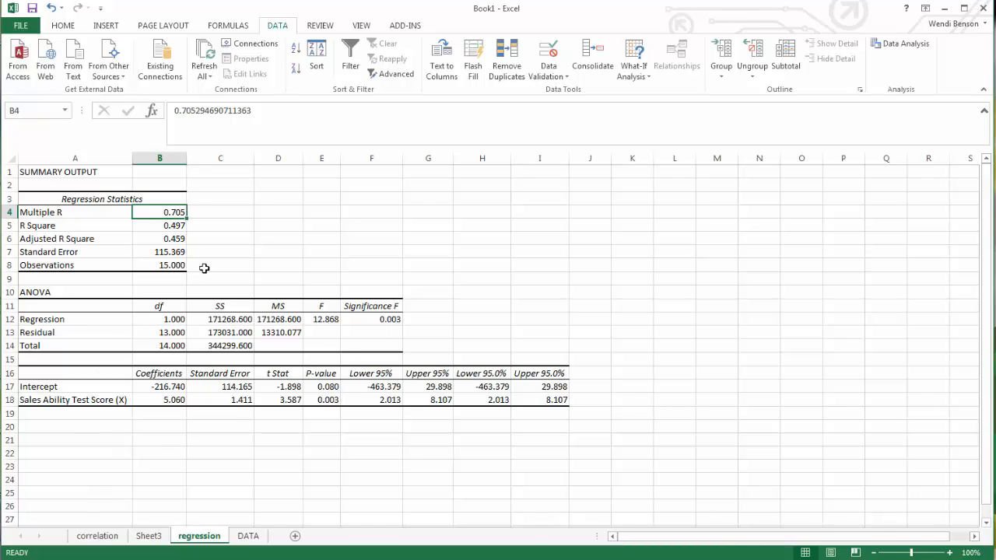
left_click(173, 228)
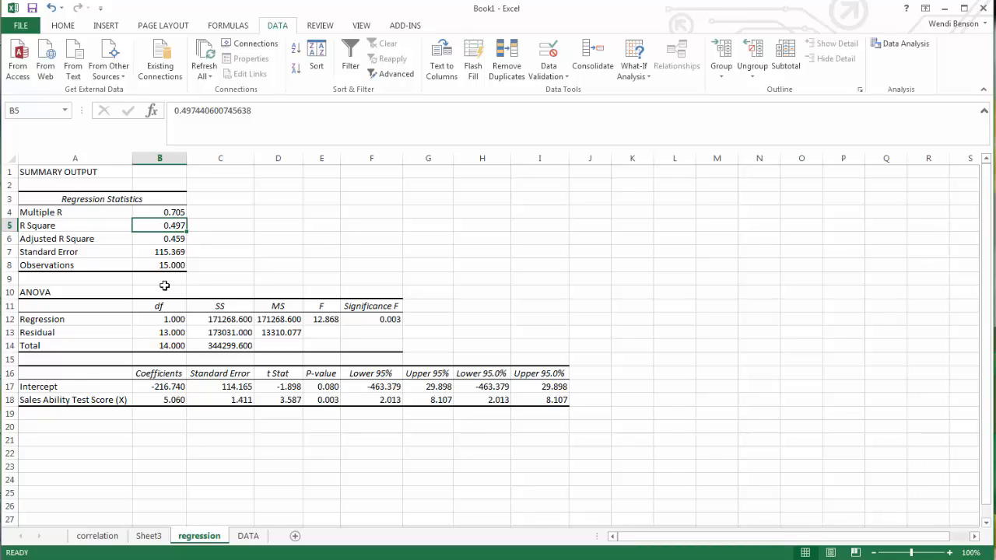
Examine the Adjusted R Square, R Square, Standard Error and Observations values in the regression statistics
left_click(173, 238)
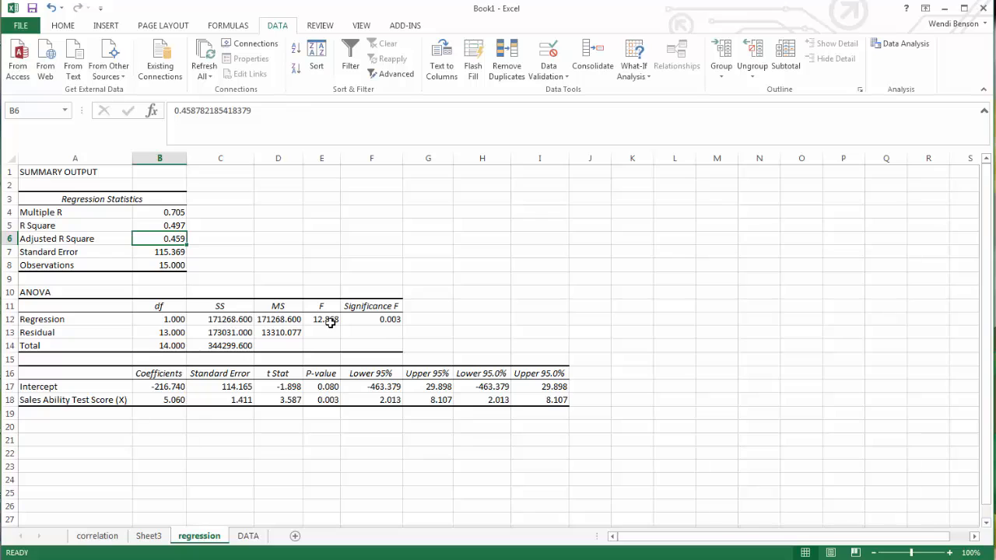
left_click(174, 224)
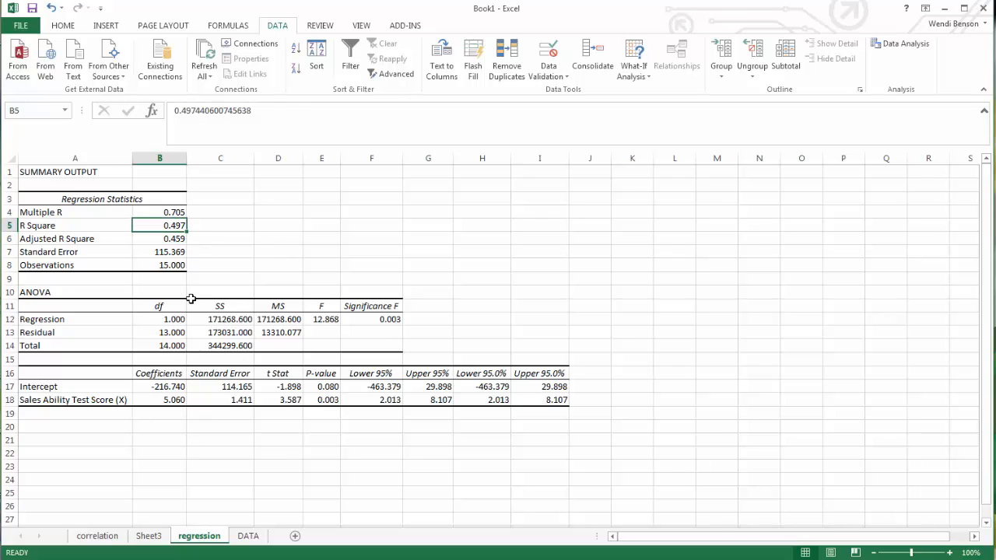
left_click(167, 252)
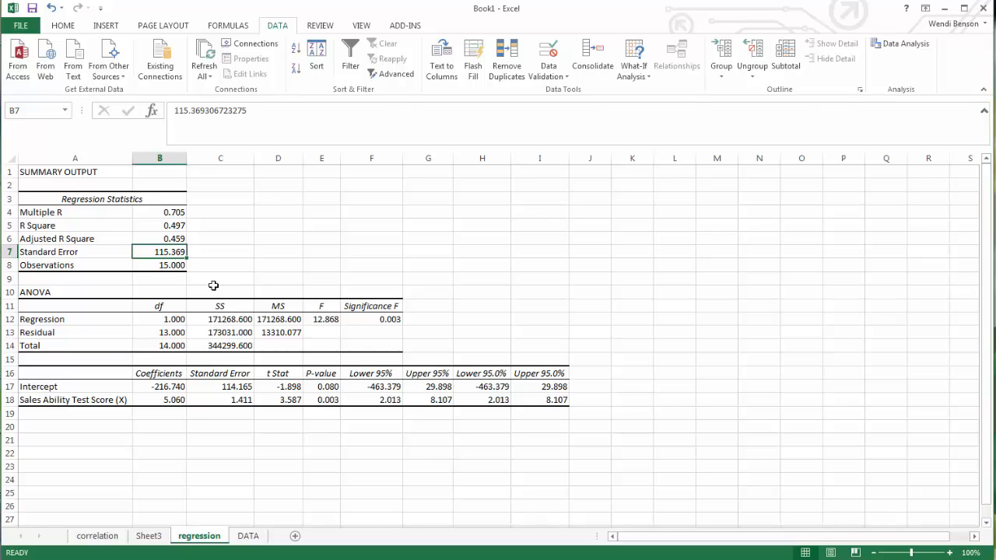
left_click(179, 266)
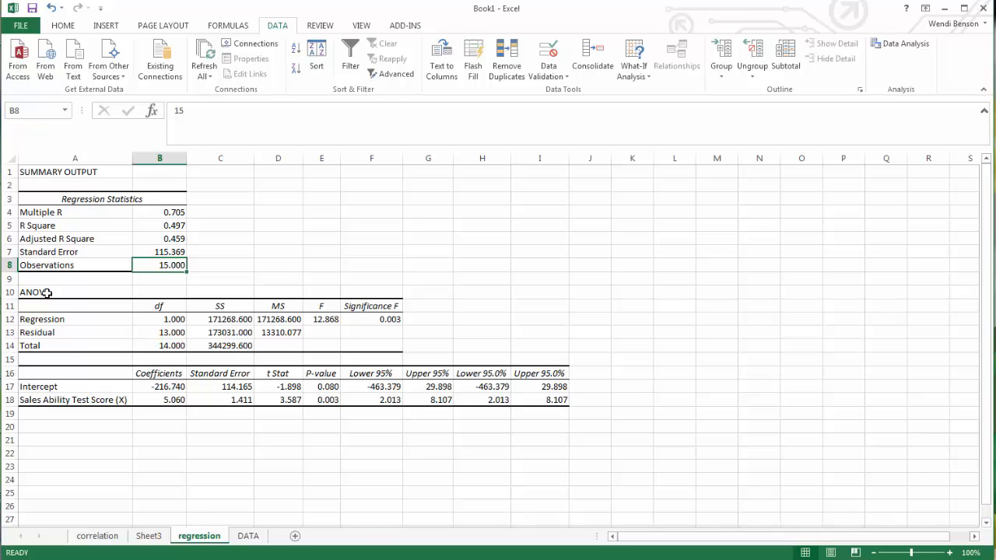
Examine the ANOVA table of the regression output, checking the F statistic against its Significance F value
left_click_drag(48, 294, 378, 352)
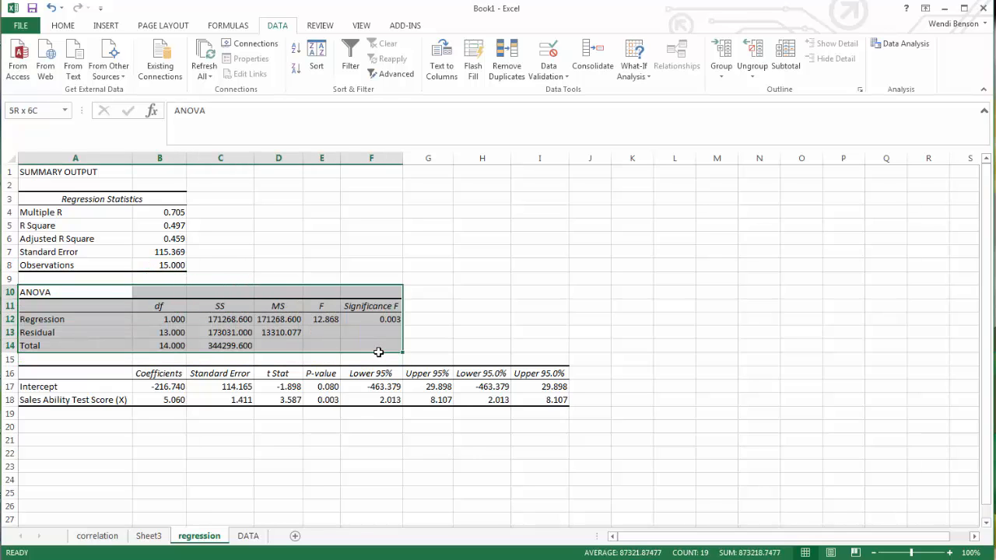
left_click(449, 346)
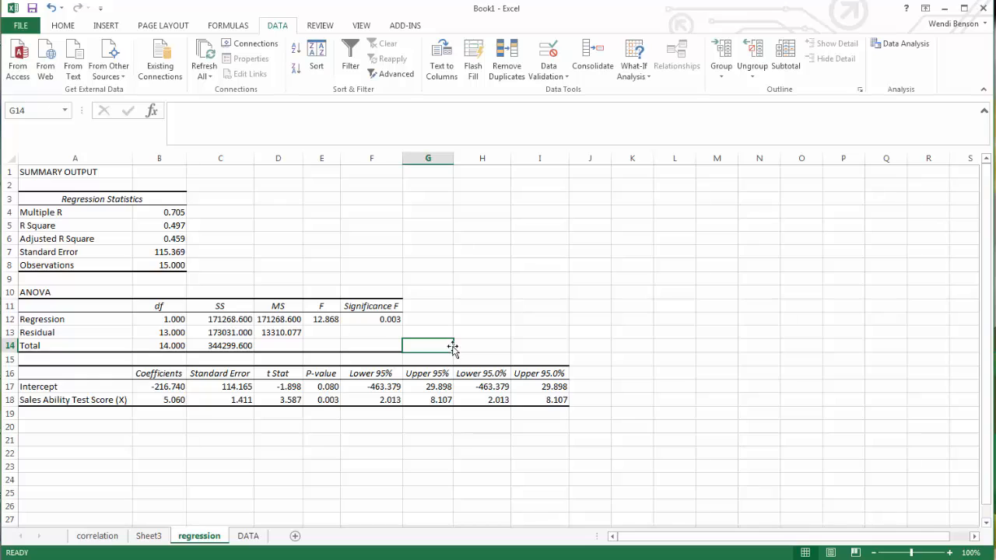
left_click(396, 318)
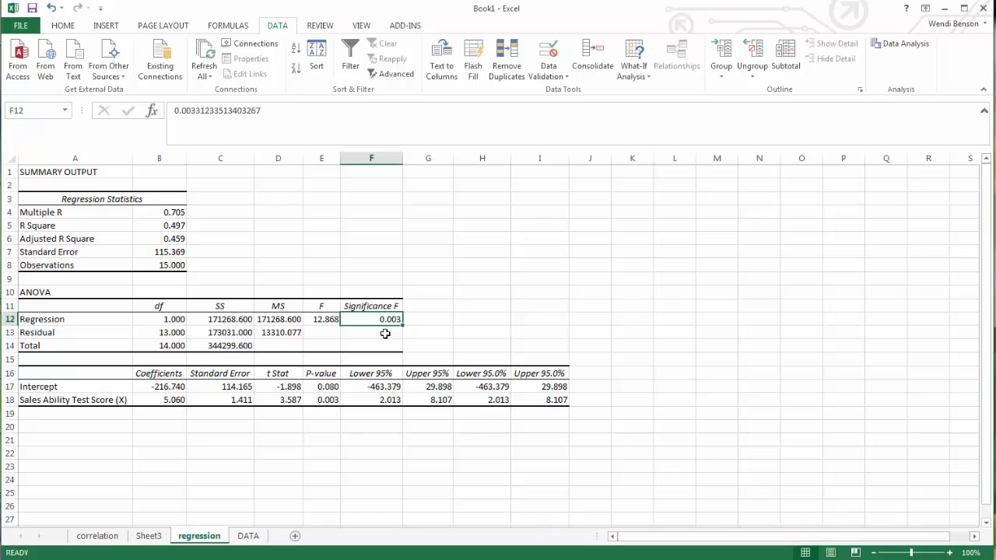
left_click(323, 321)
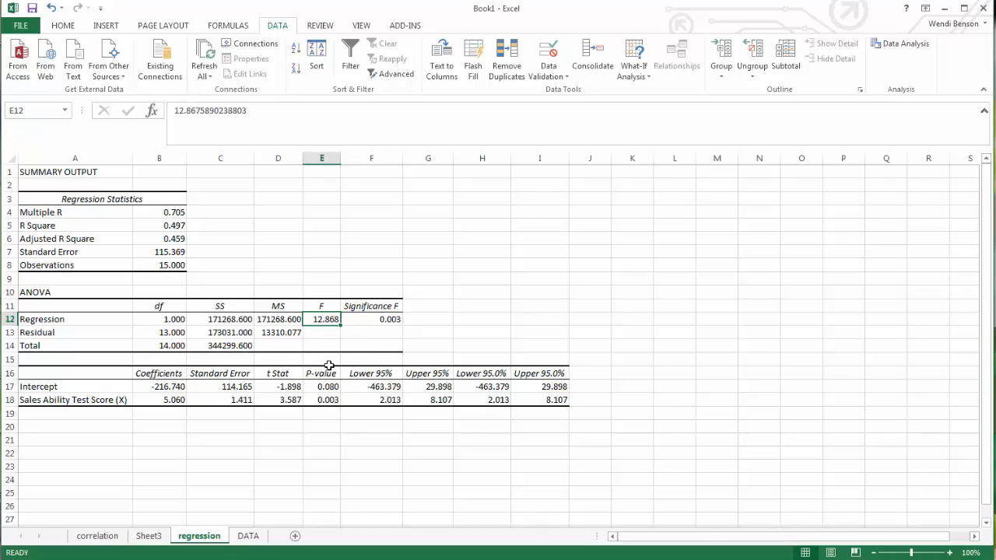
left_click(391, 320)
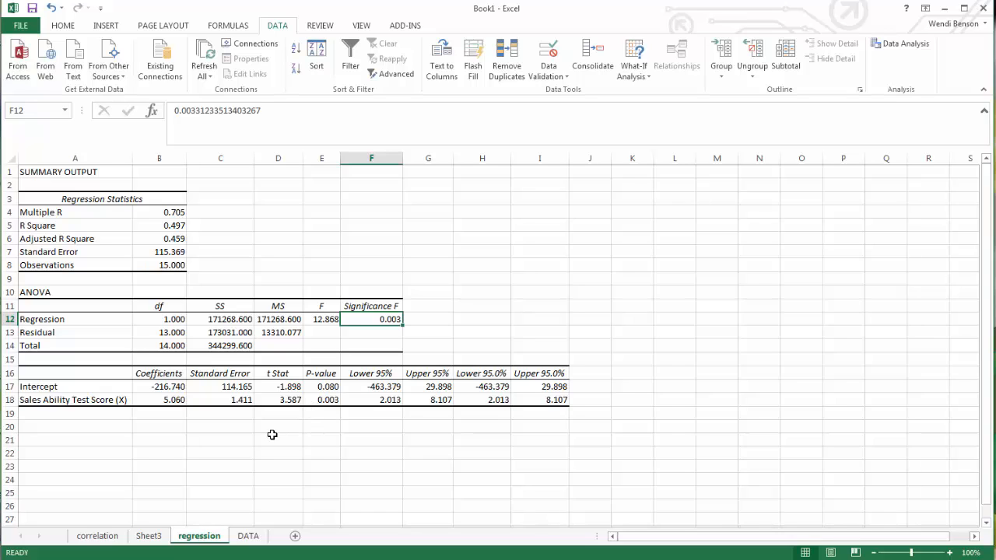
Examine the Intercept and Sales Ability Test Score coefficients needed for the regression equation
left_click(170, 387)
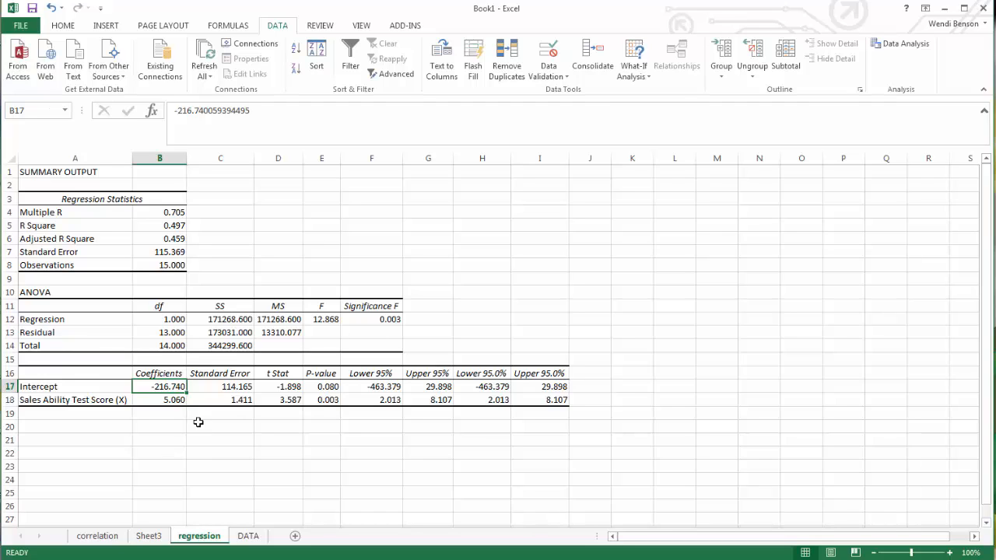
left_click(183, 403)
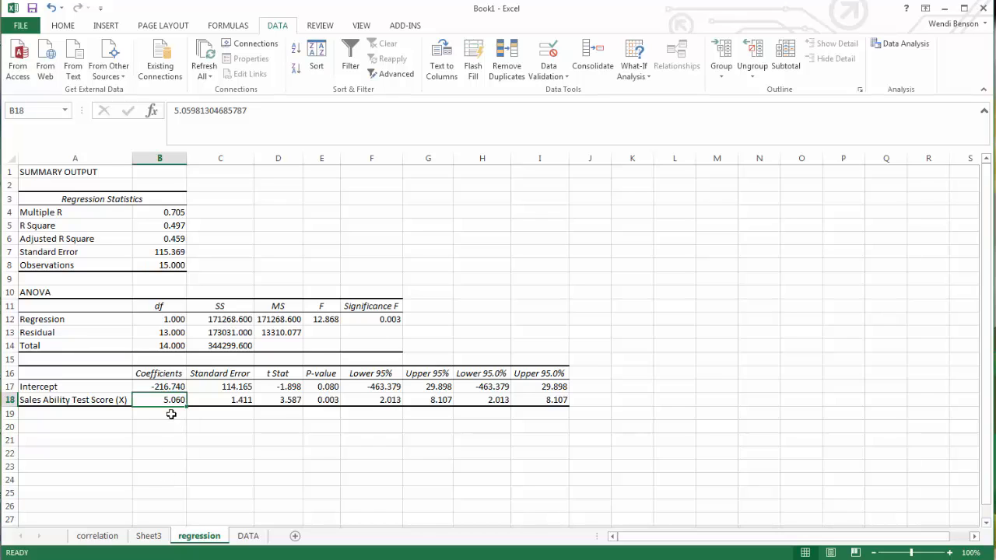
left_click_drag(172, 387, 177, 399)
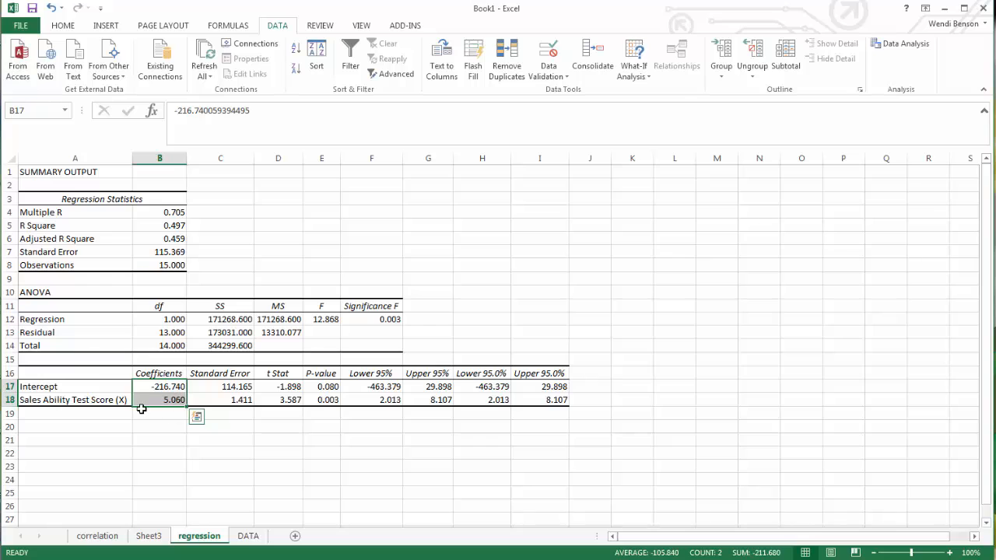
left_click(141, 410)
Copy the ANOVA and coefficient tables A10:I18 and paste them as a picture below question 2a in the Word document Excel Assignment 4
left_click_drag(23, 290, 555, 404)
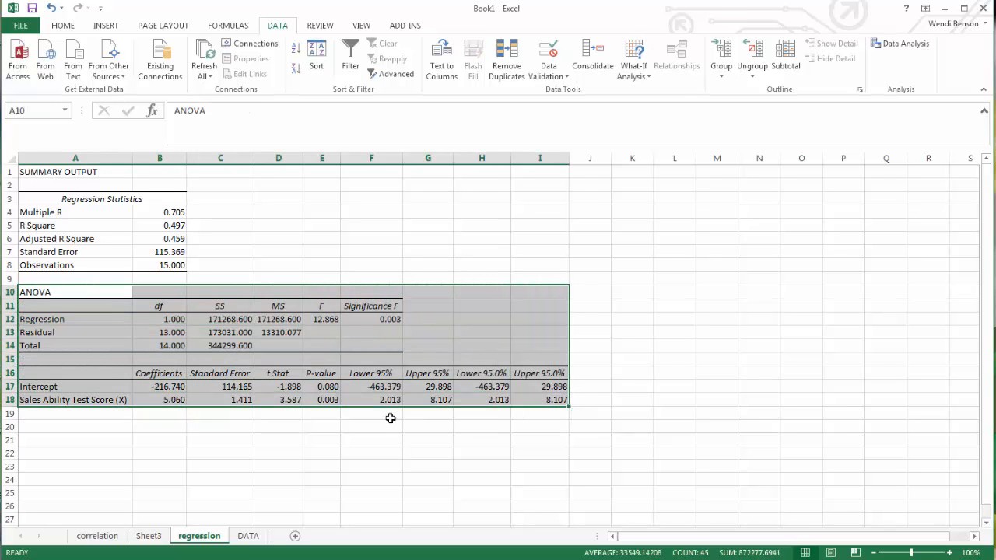
key("ctrl+c")
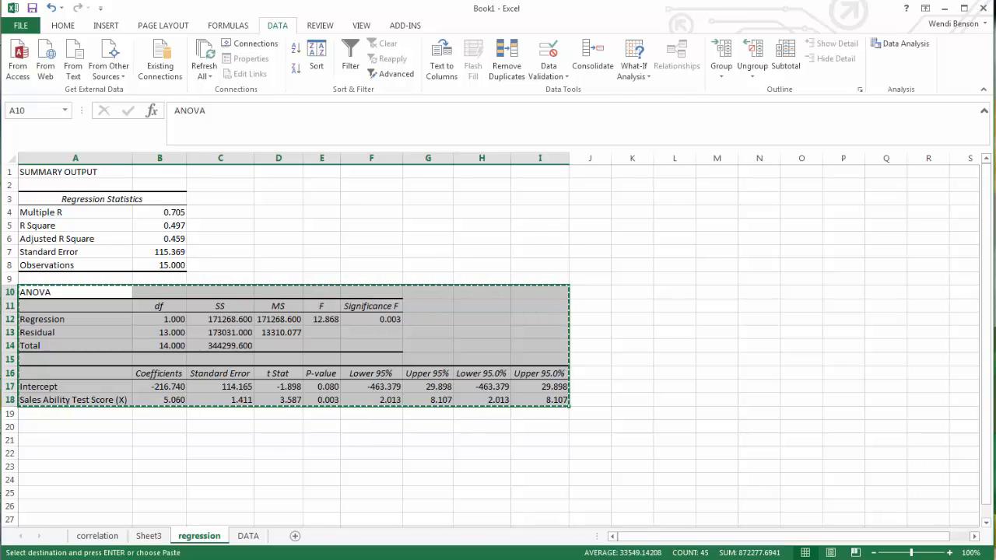
key("alt+Tab")
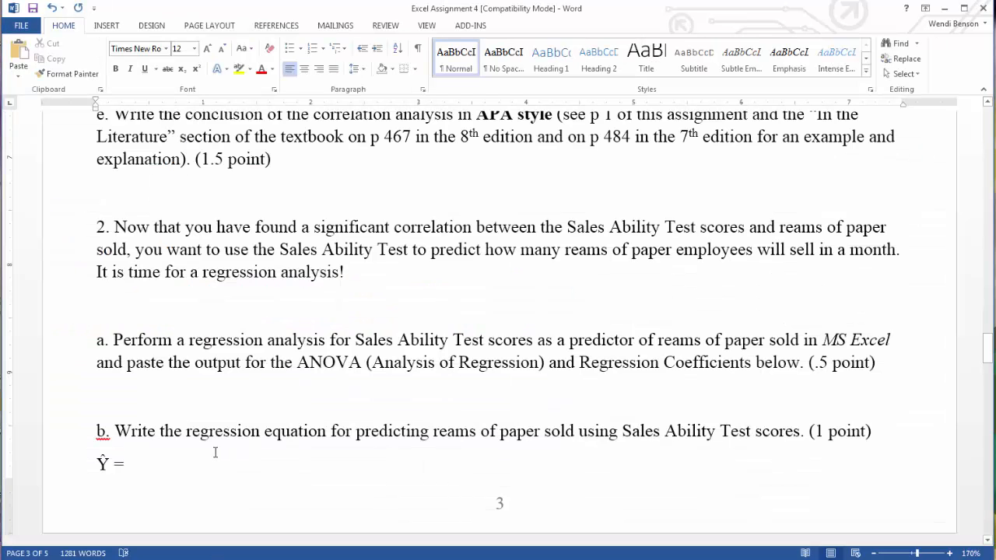
left_click(178, 398)
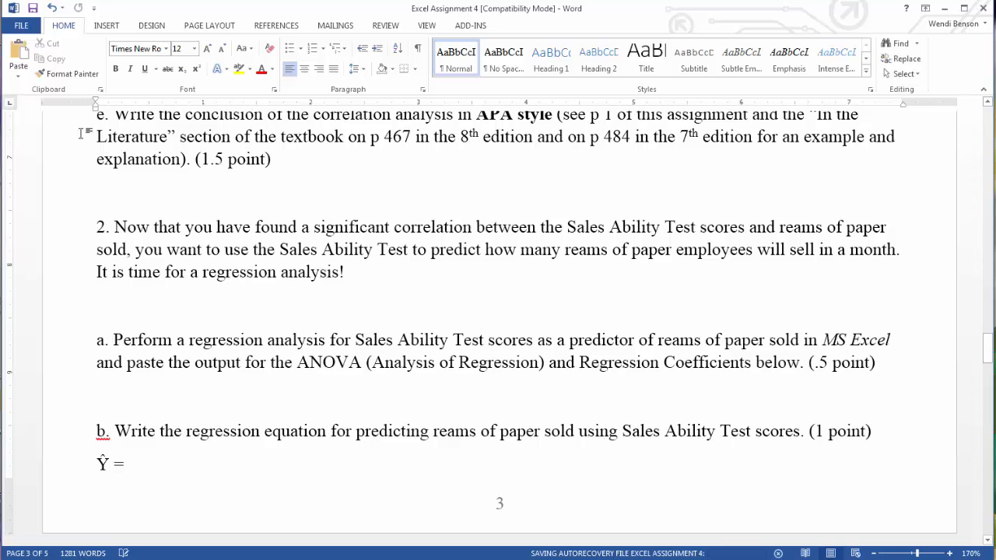
left_click(18, 72)
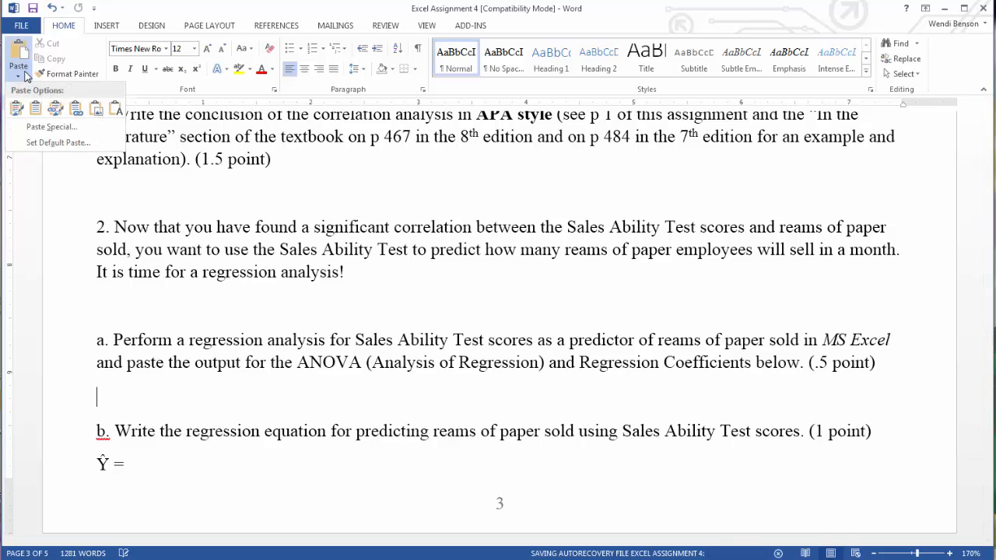
left_click(95, 109)
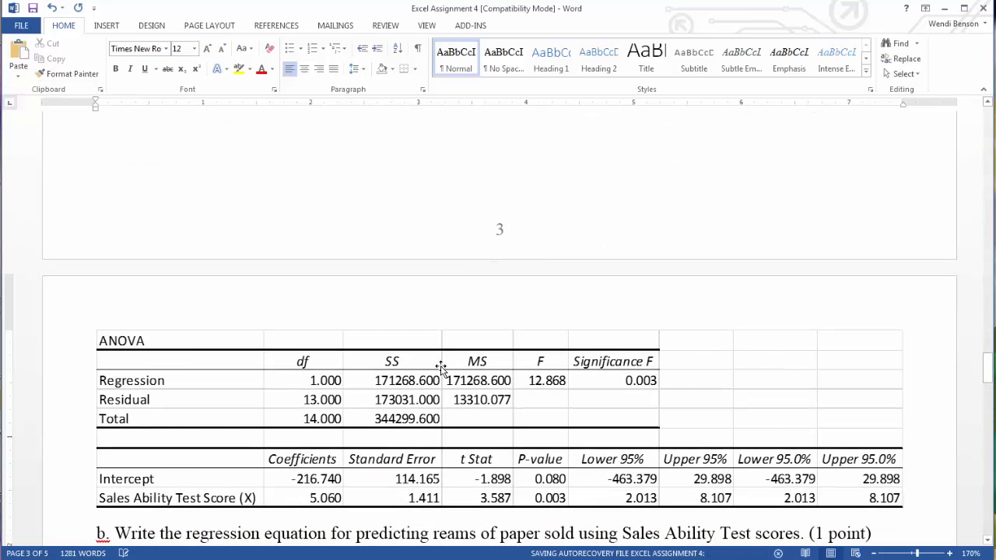
Insert a page break before question 2 so that it starts on a new page with the pasted regression output
scroll(440, 367, "down", 2)
scroll(480, 314, "up", 3)
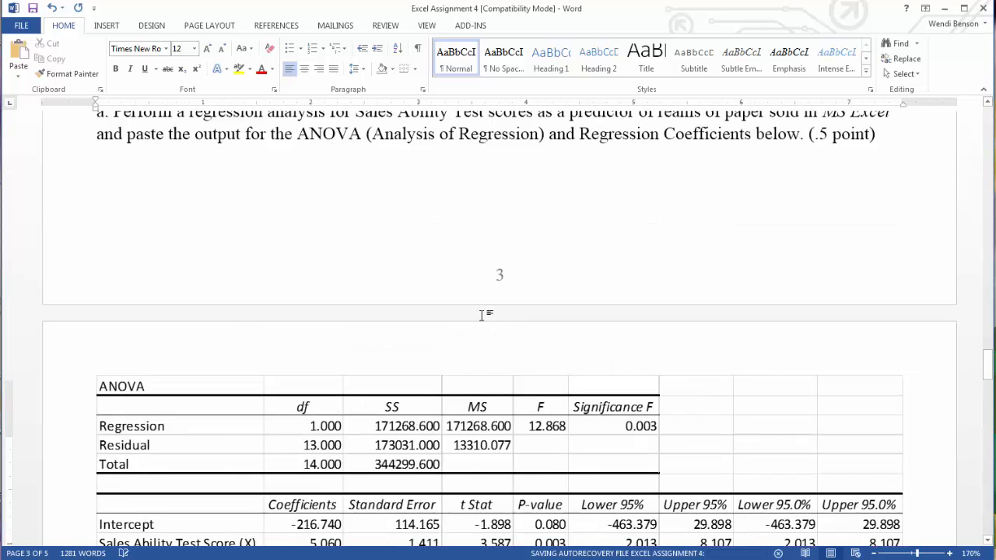
scroll(480, 314, "up", 5)
left_click(98, 280)
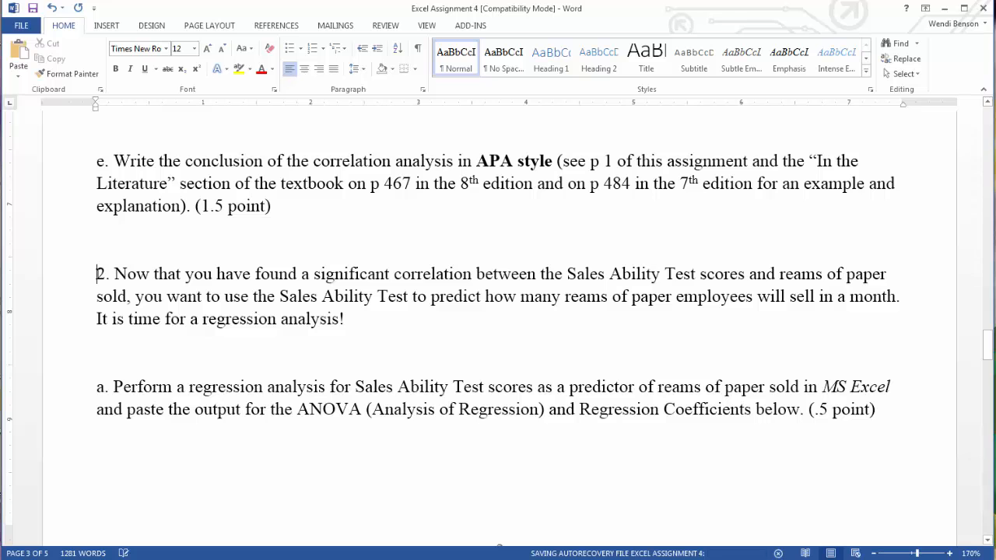
key("ctrl+Return")
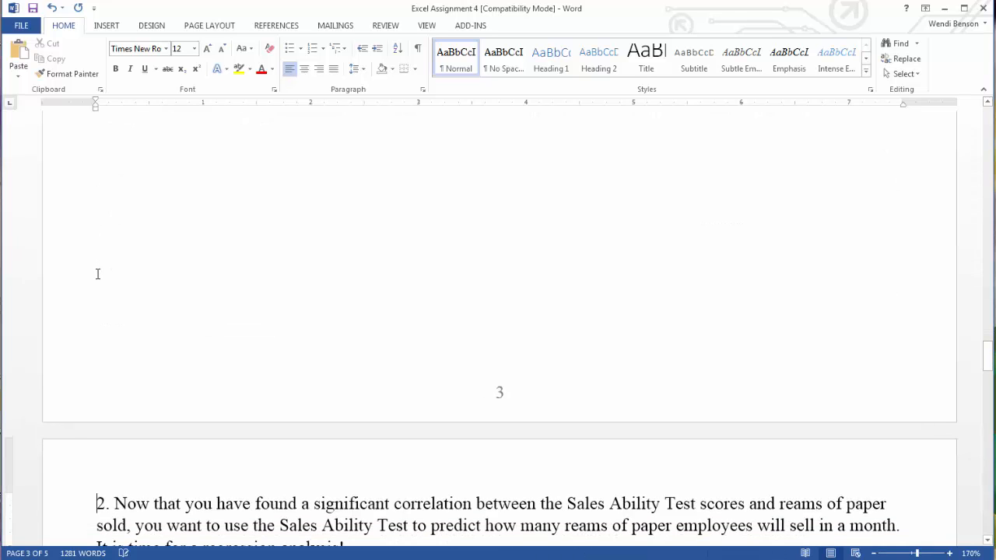
scroll(288, 342, "down", 7)
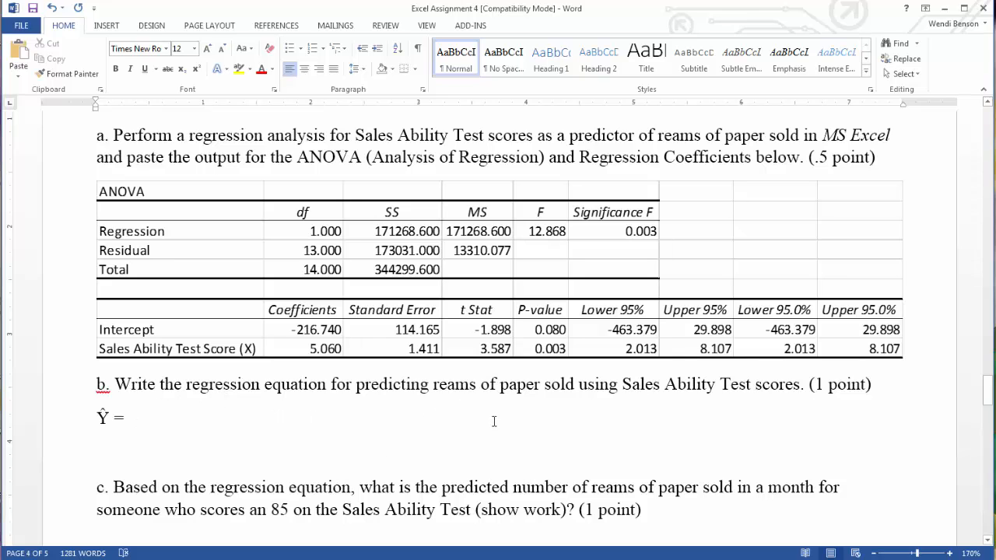
Delete the words "and critical value" from question 2d about the significance of the predictor
scroll(493, 421, "down", 3)
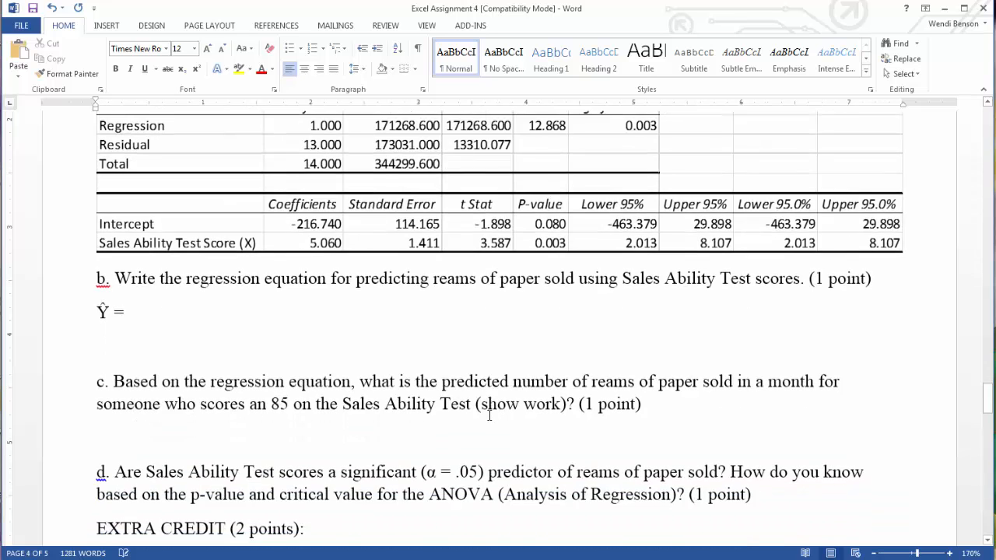
scroll(490, 416, "down", 2)
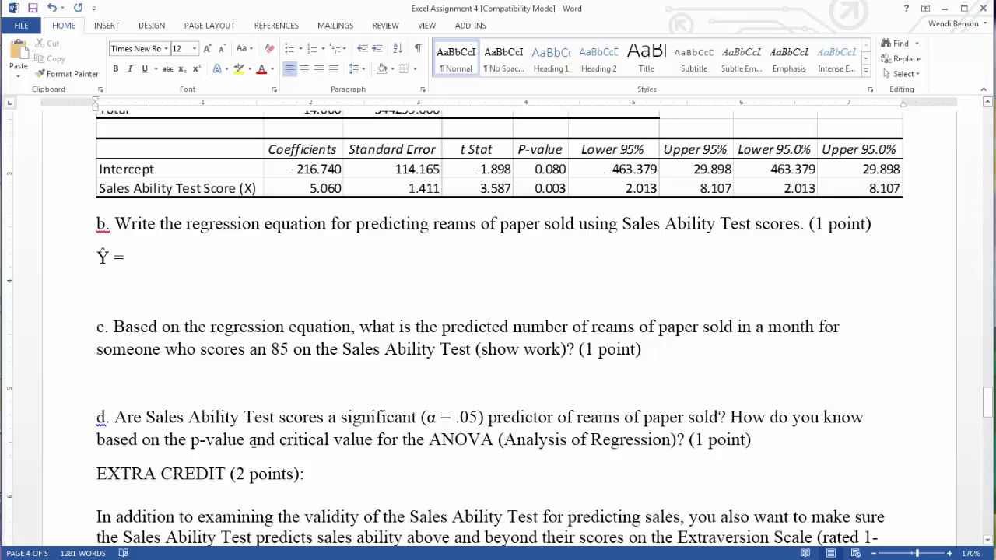
left_click_drag(251, 441, 353, 441)
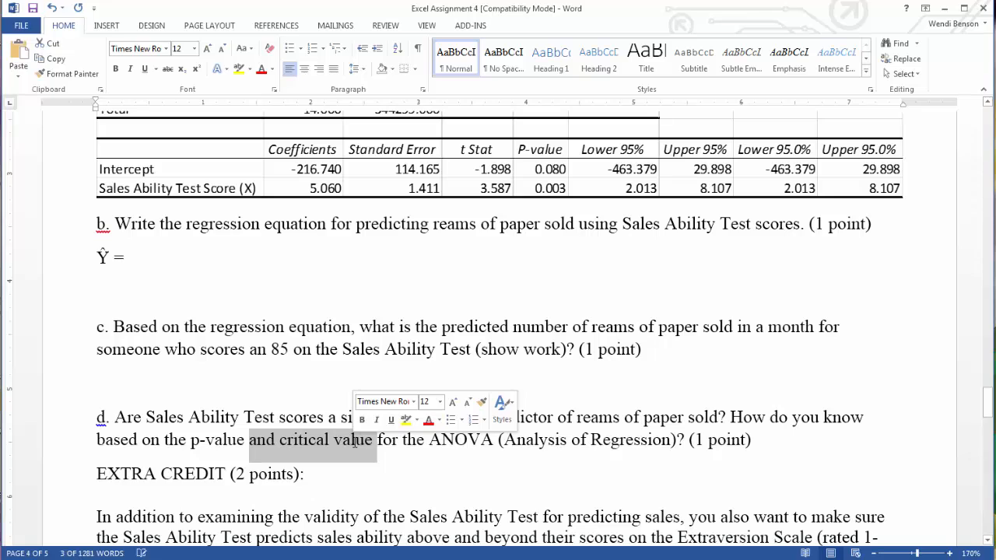
key("Delete")
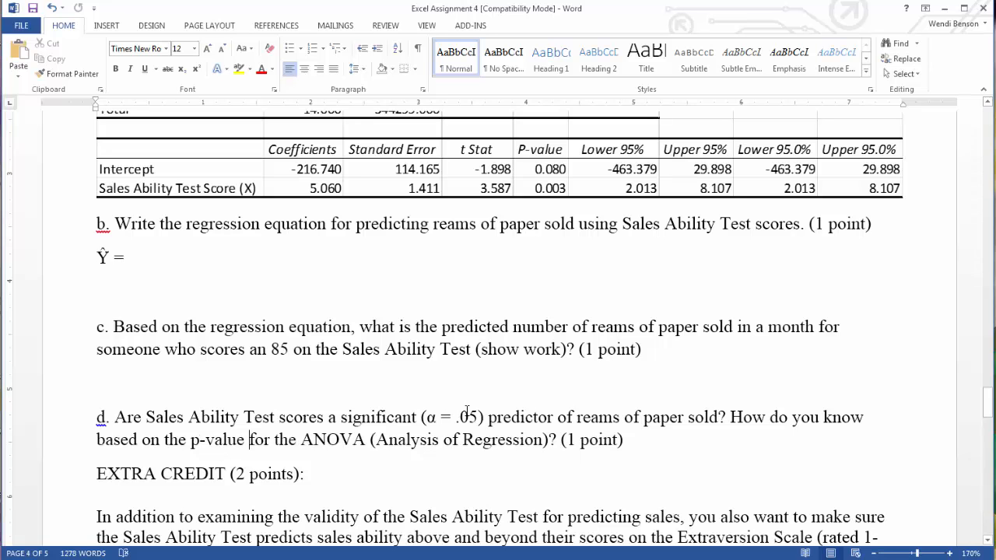
left_click(665, 432)
Read through the extra credit section, including its data table, the partial correlation formula and questions a to c
scroll(667, 427, "down", 5)
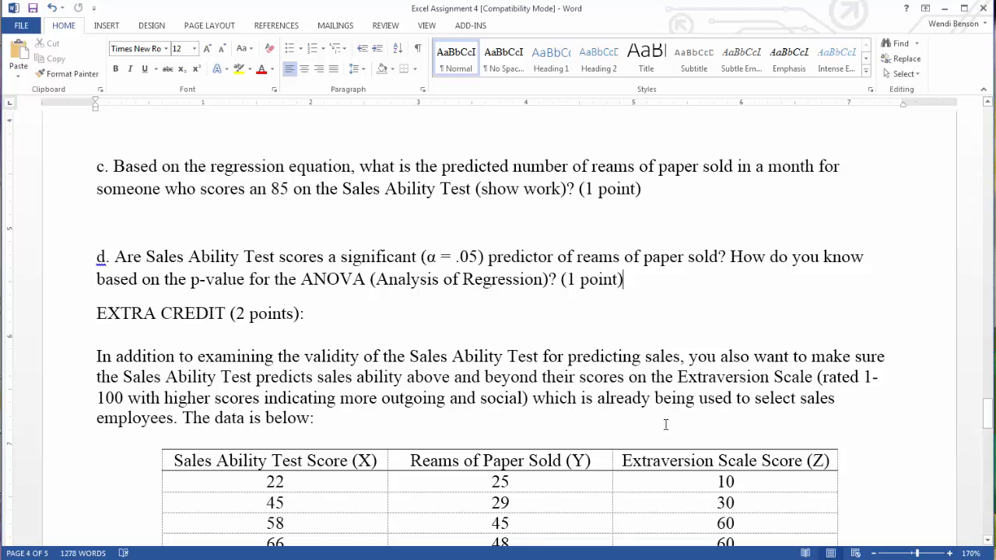
scroll(665, 424, "up", 7)
scroll(665, 424, "down", 7)
scroll(308, 390, "down", 12)
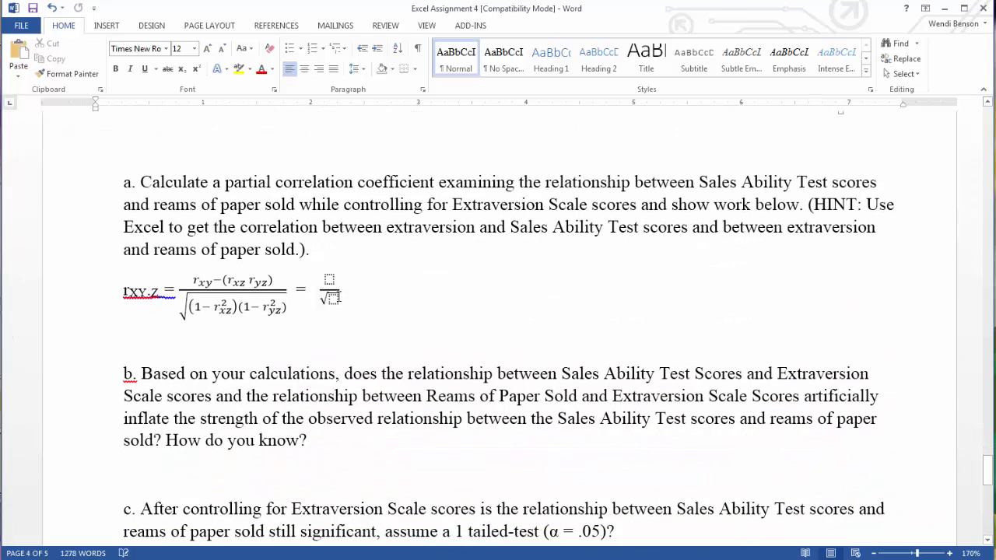
left_click(336, 296)
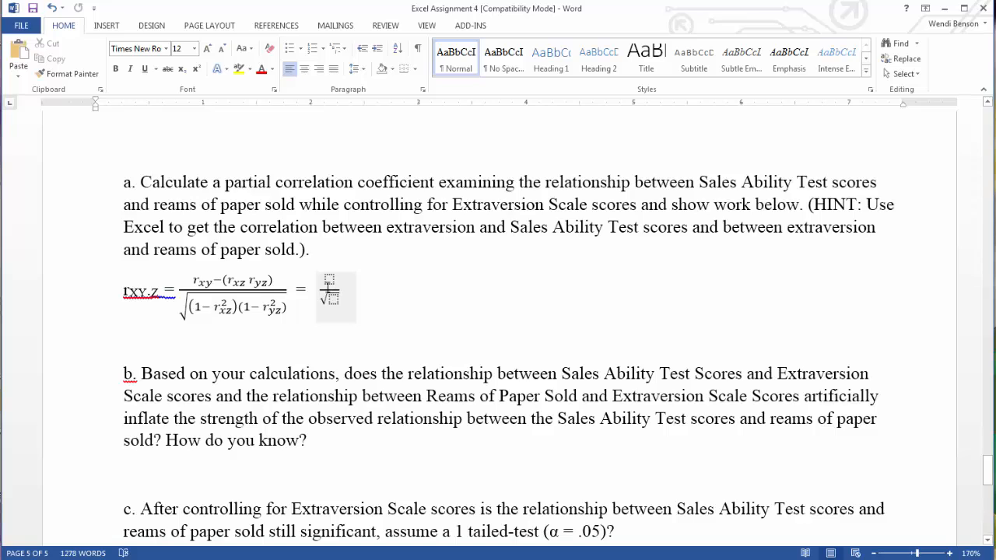
left_click(408, 306)
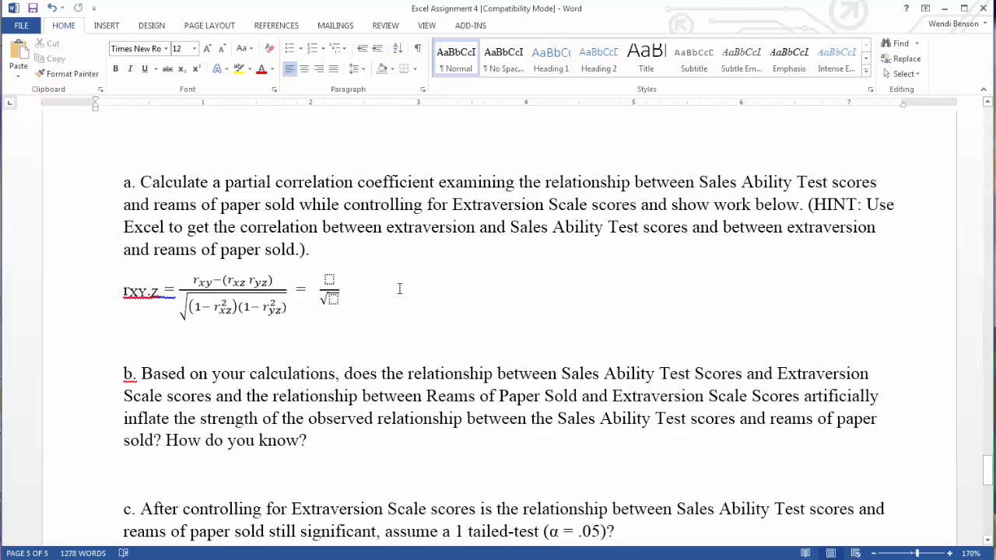
left_click(305, 440)
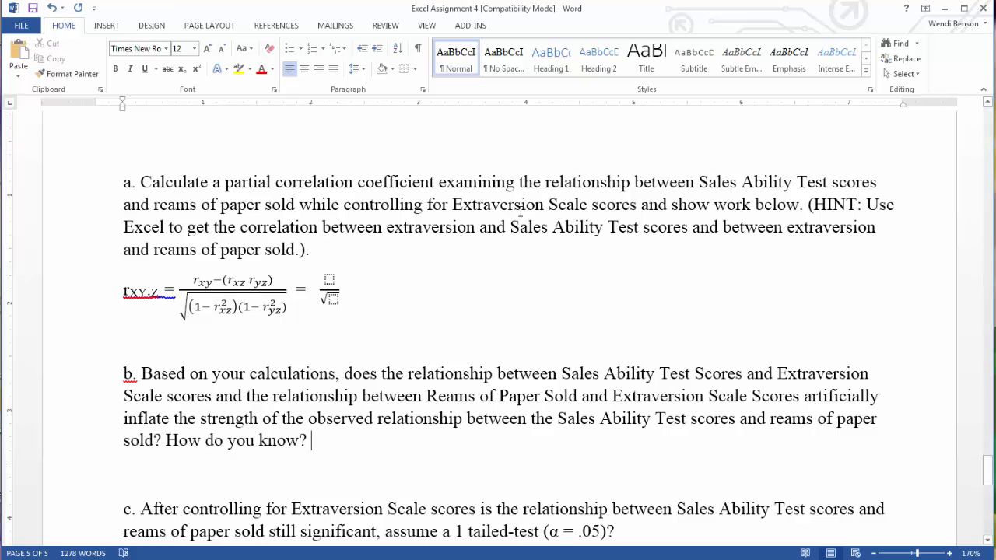
scroll(543, 397, "up", 4)
scroll(543, 397, "up", 3)
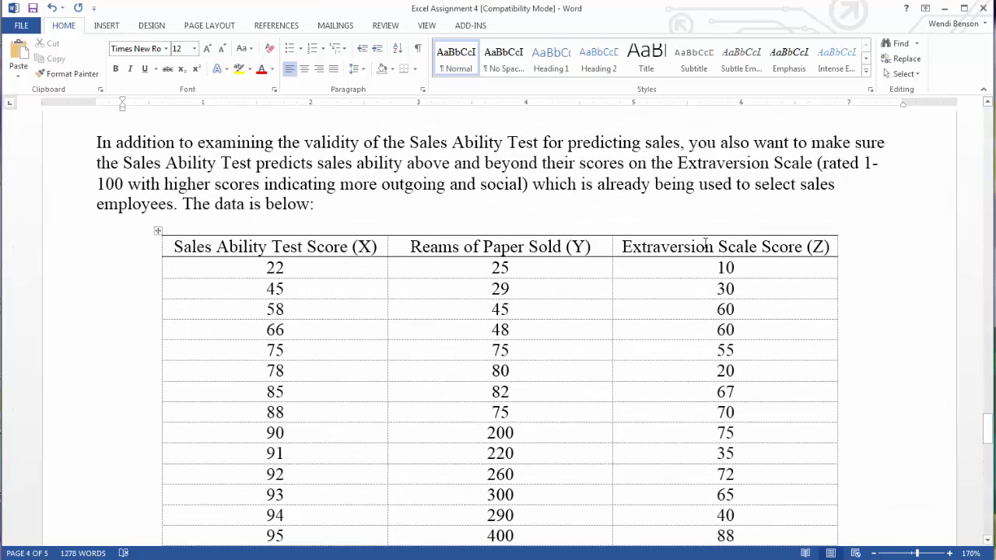
scroll(545, 315, "down", 6)
scroll(544, 317, "down", 3)
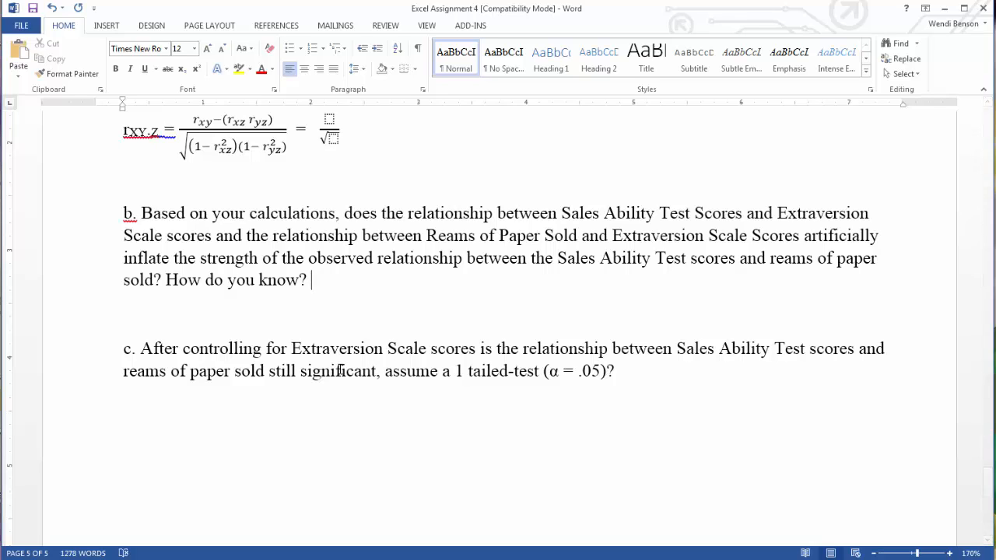
Insert a page break before the "EXTRA CREDIT (2 points):" heading so that the section starts on a new page
scroll(334, 404, "up", 8)
scroll(328, 415, "up", 20)
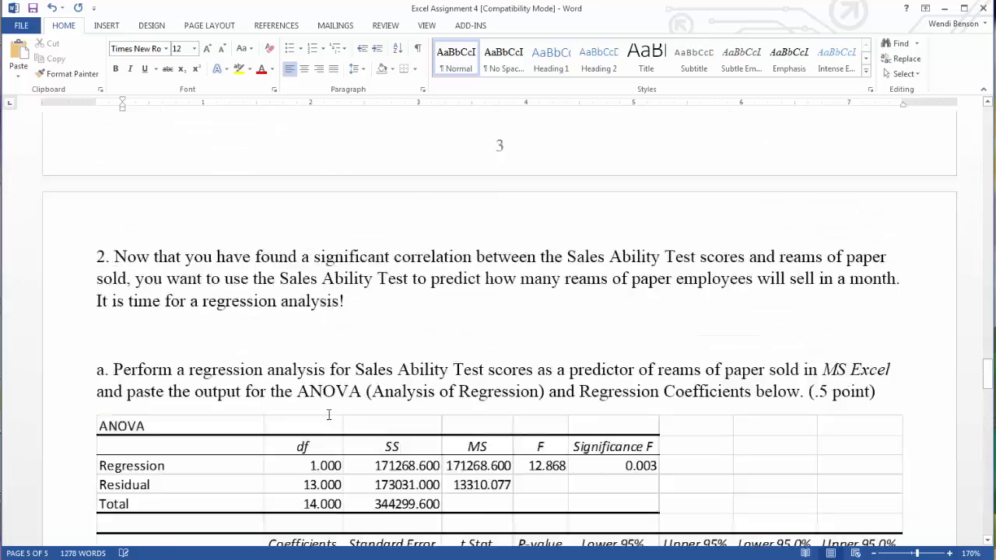
scroll(406, 356, "down", 15)
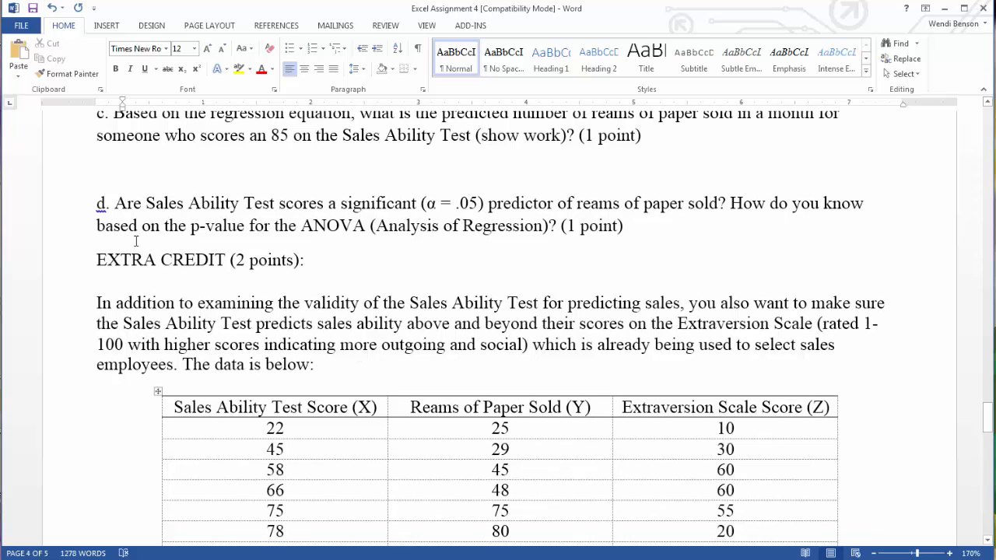
left_click(96, 260)
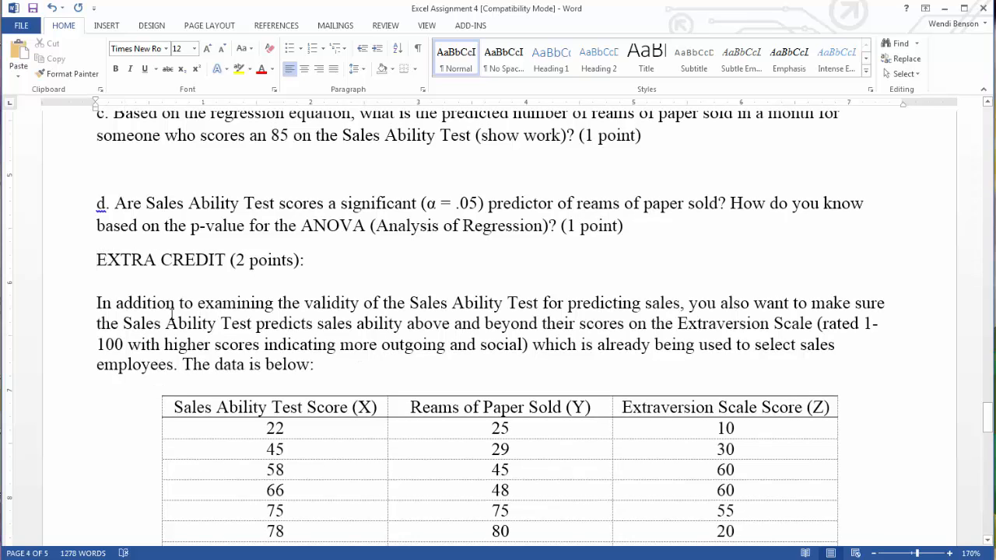
key("ctrl+Return")
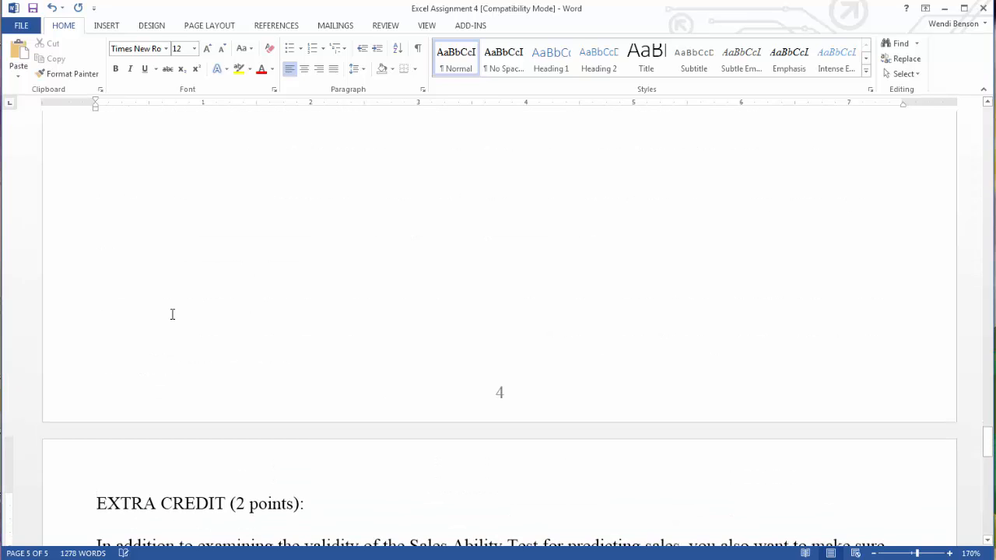
scroll(366, 300, "down", 6)
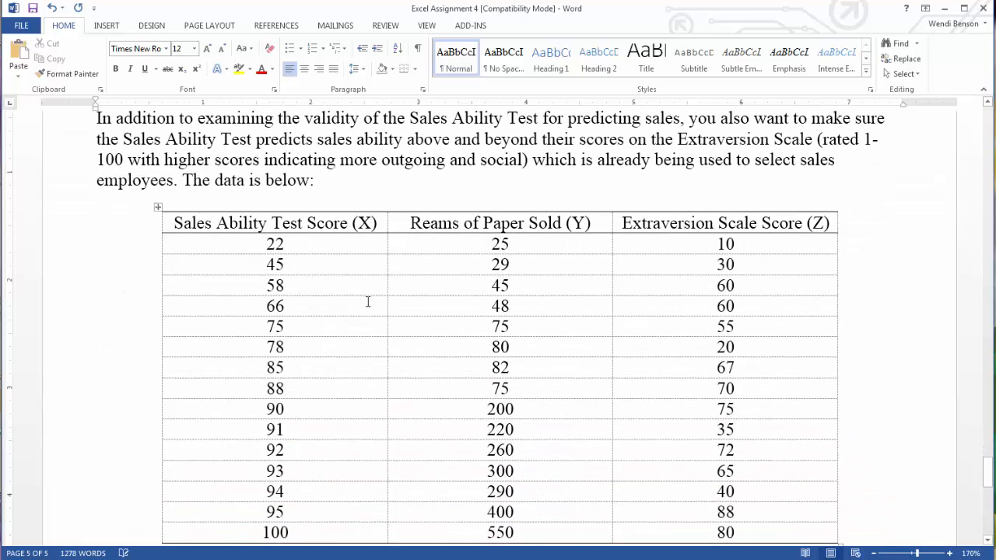